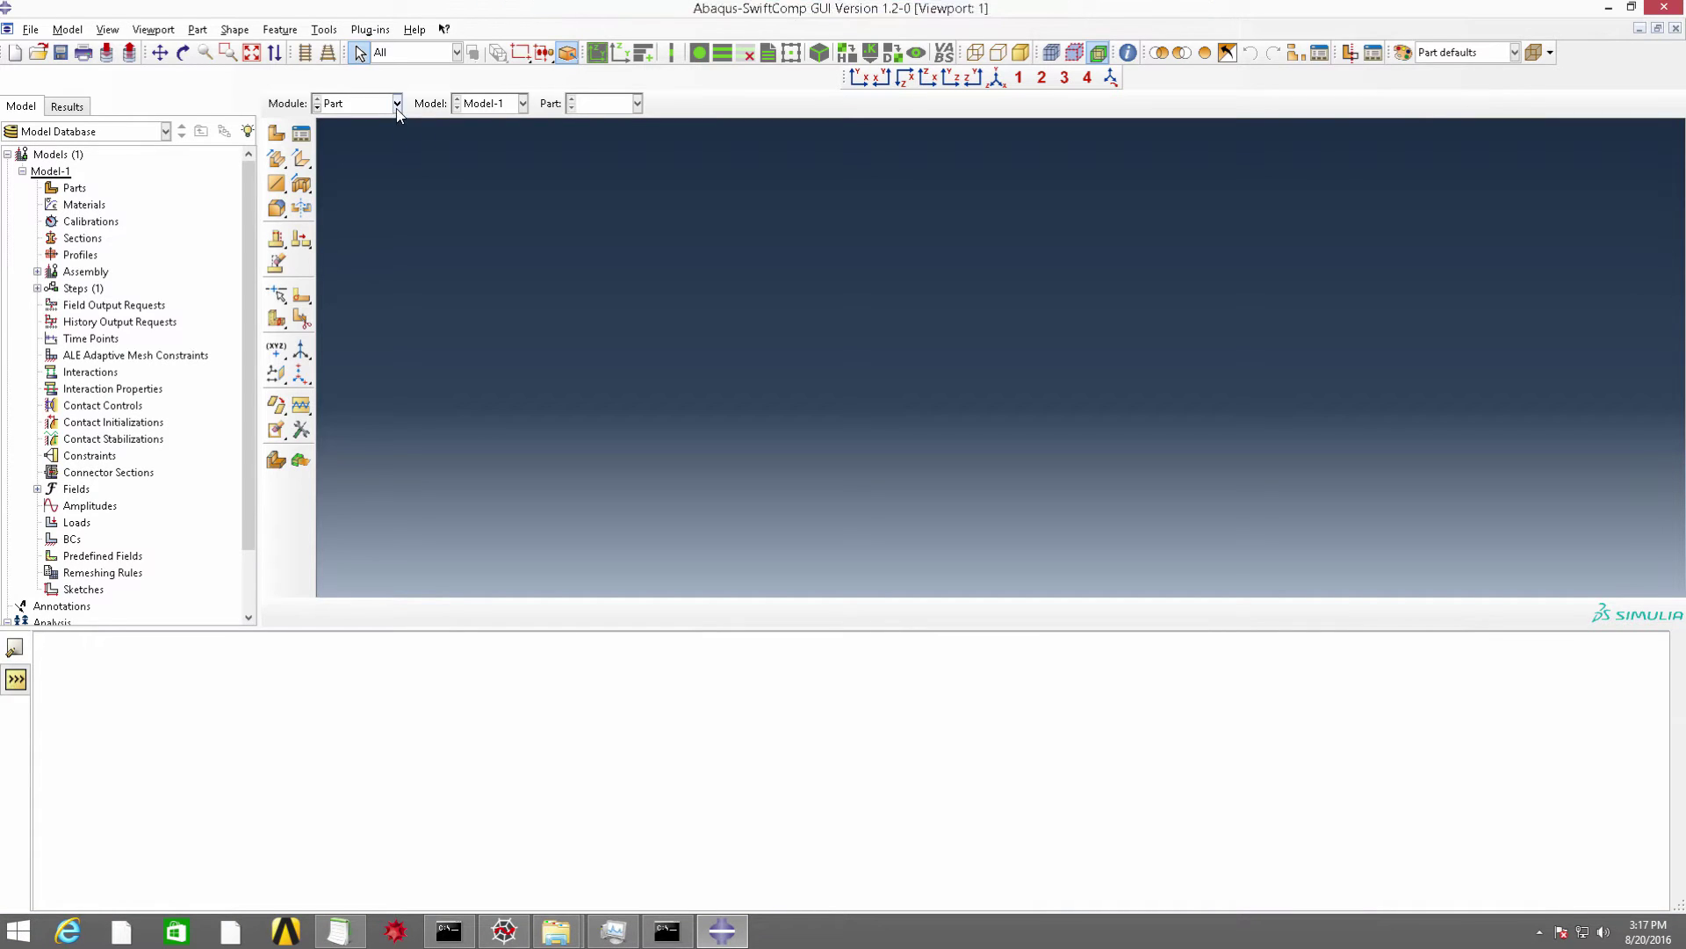
Switch to the Property module and open the SCGUIdemo.lib material library manager.
click(397, 104)
click(376, 143)
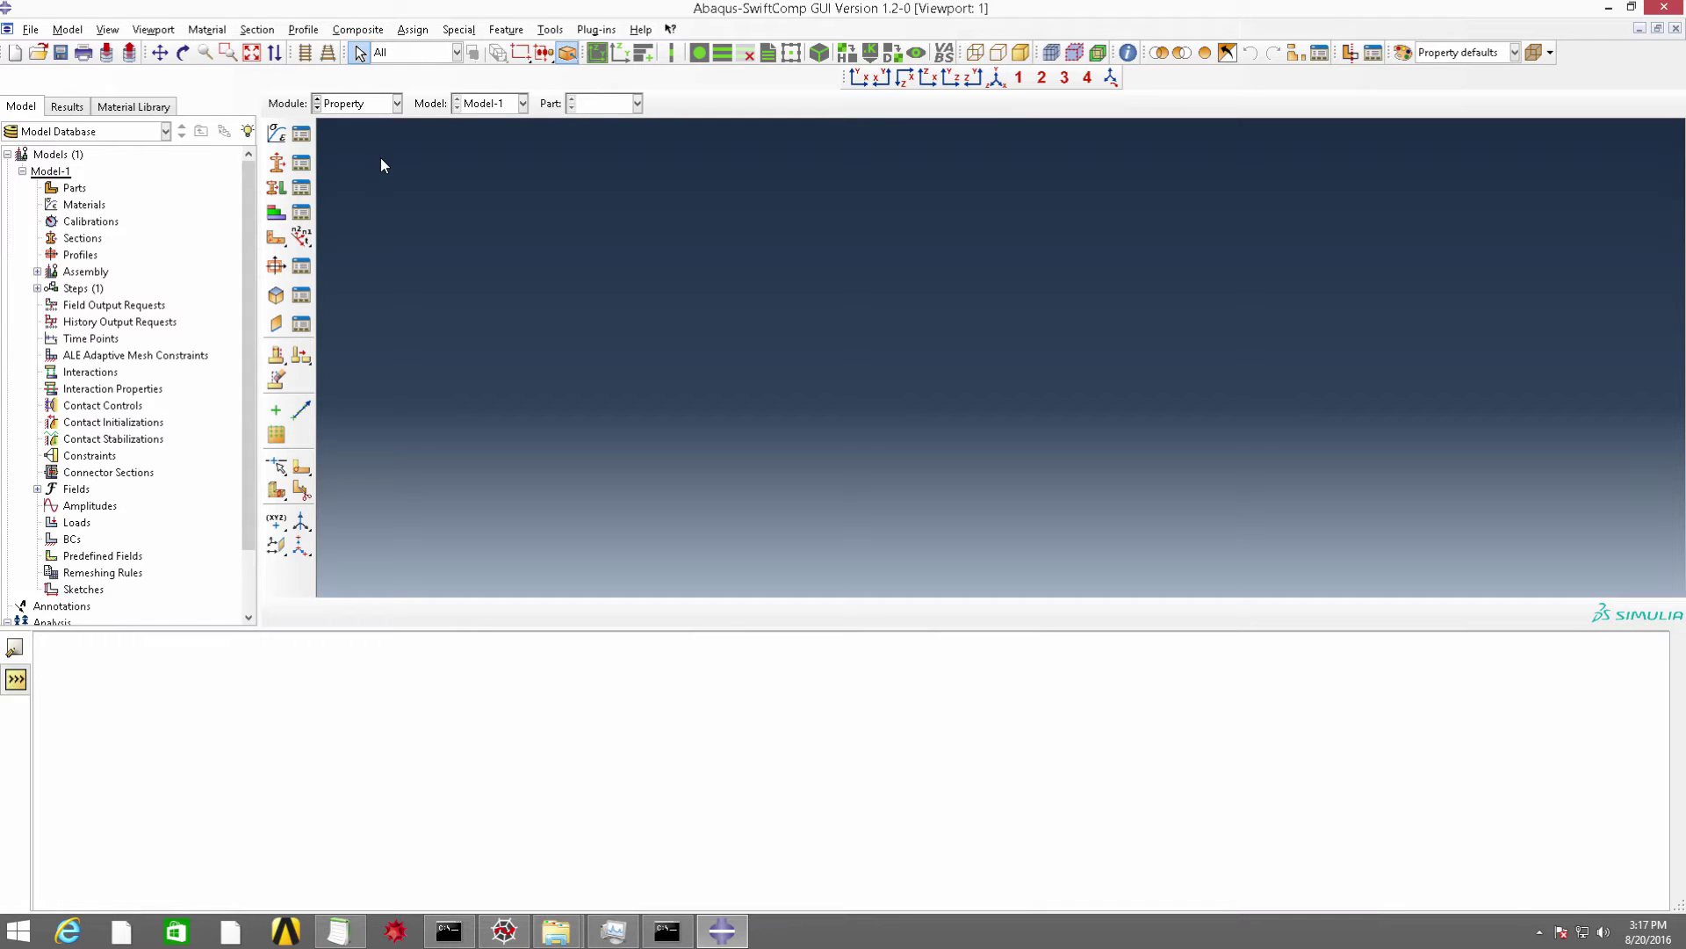
click(136, 106)
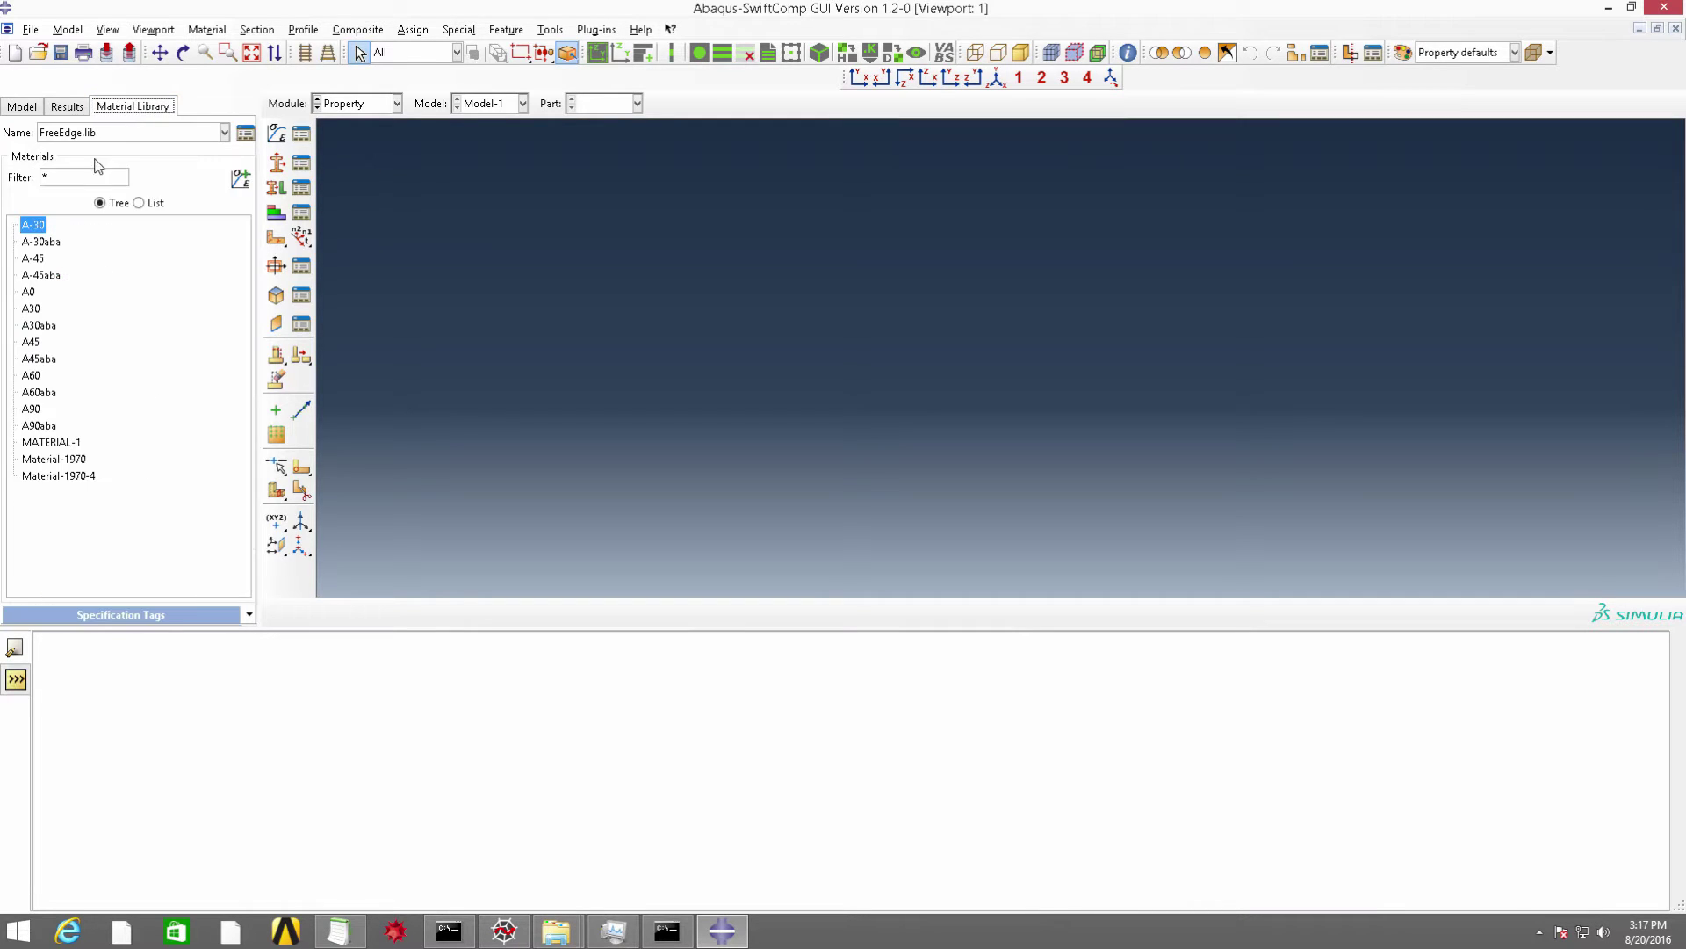
click(114, 134)
click(104, 175)
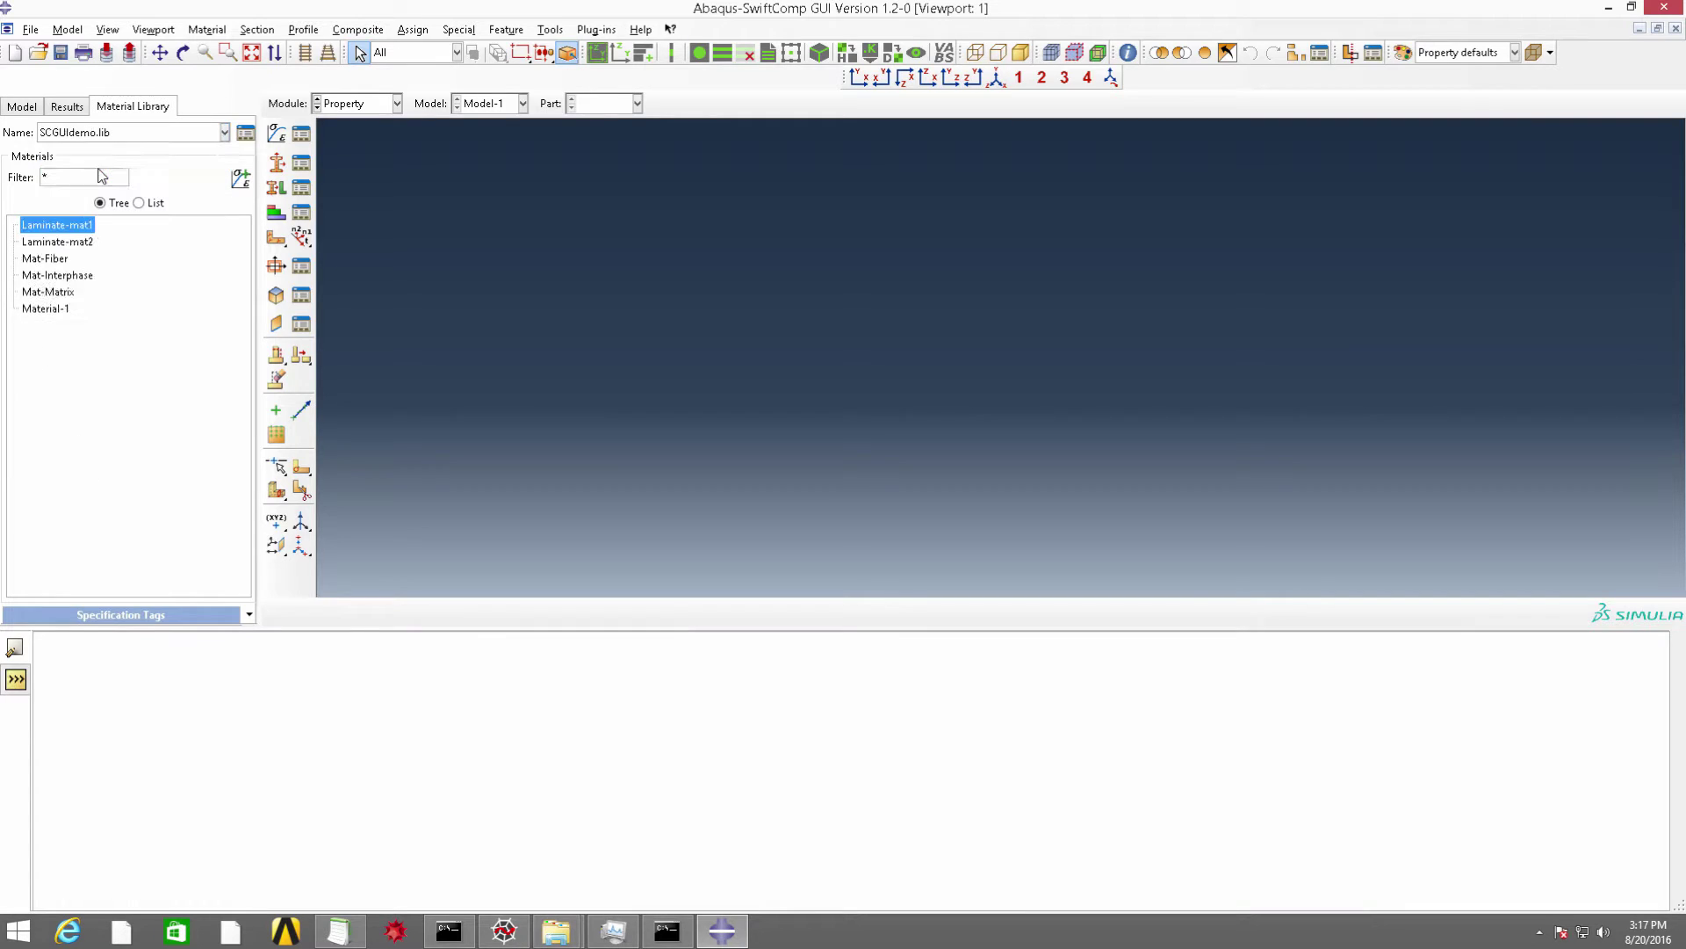
click(245, 133)
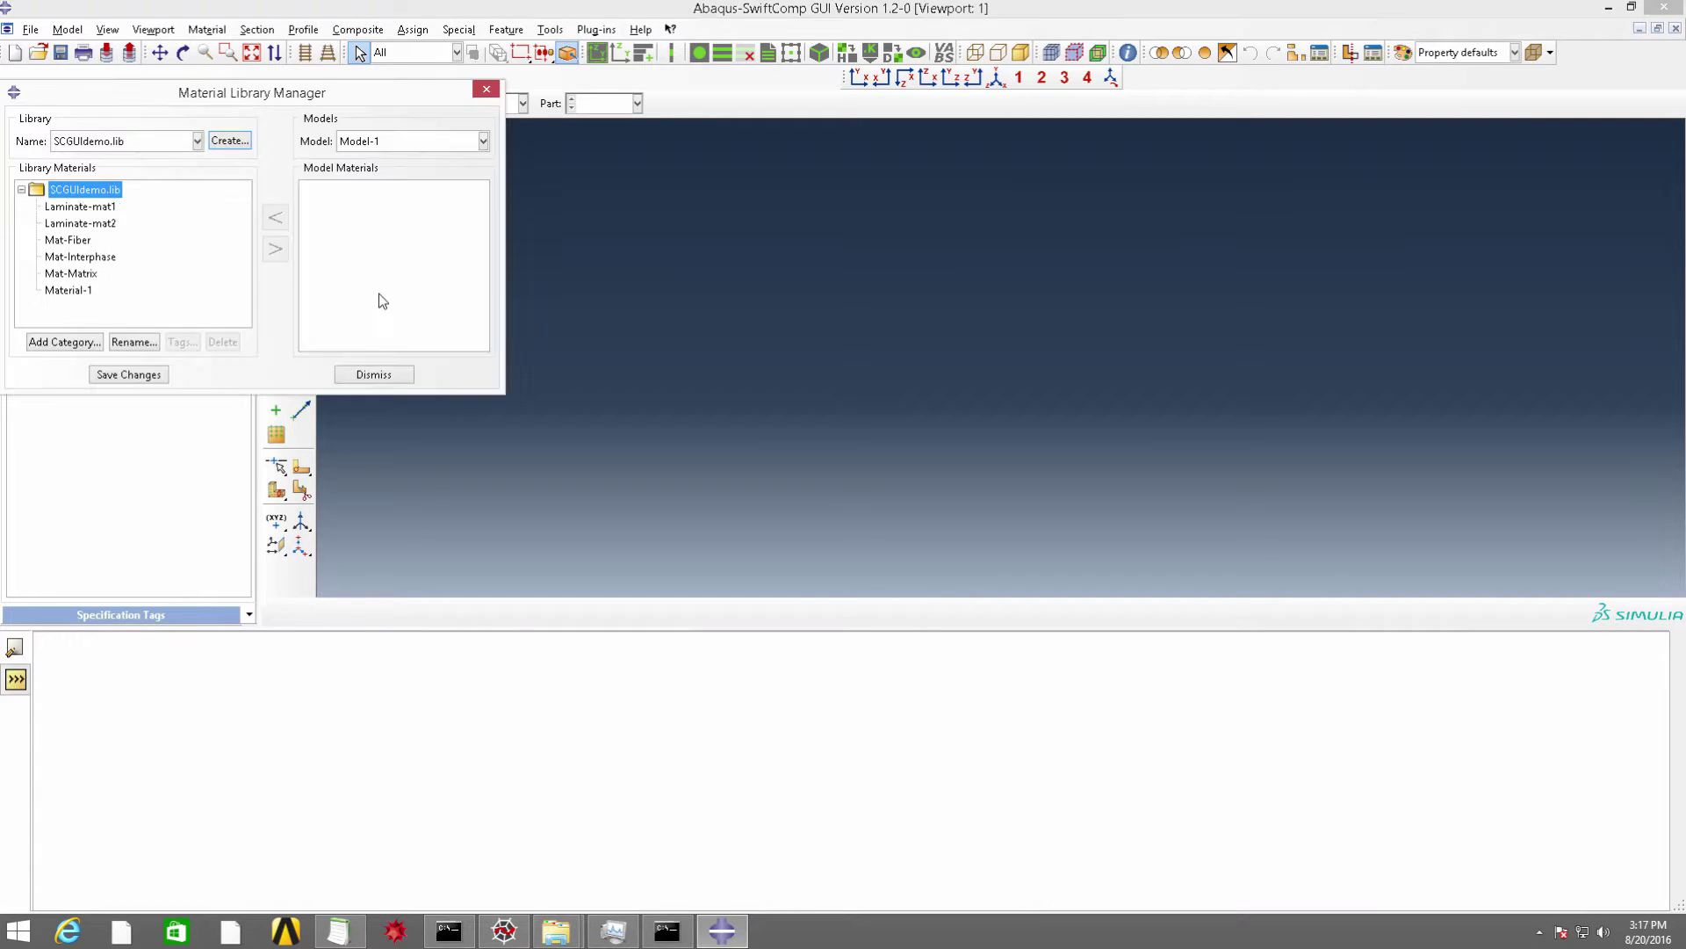
Copy Mat-Fiber, Mat-Interphase and Mat-Matrix into Model-1, then close the library manager.
click(72, 243)
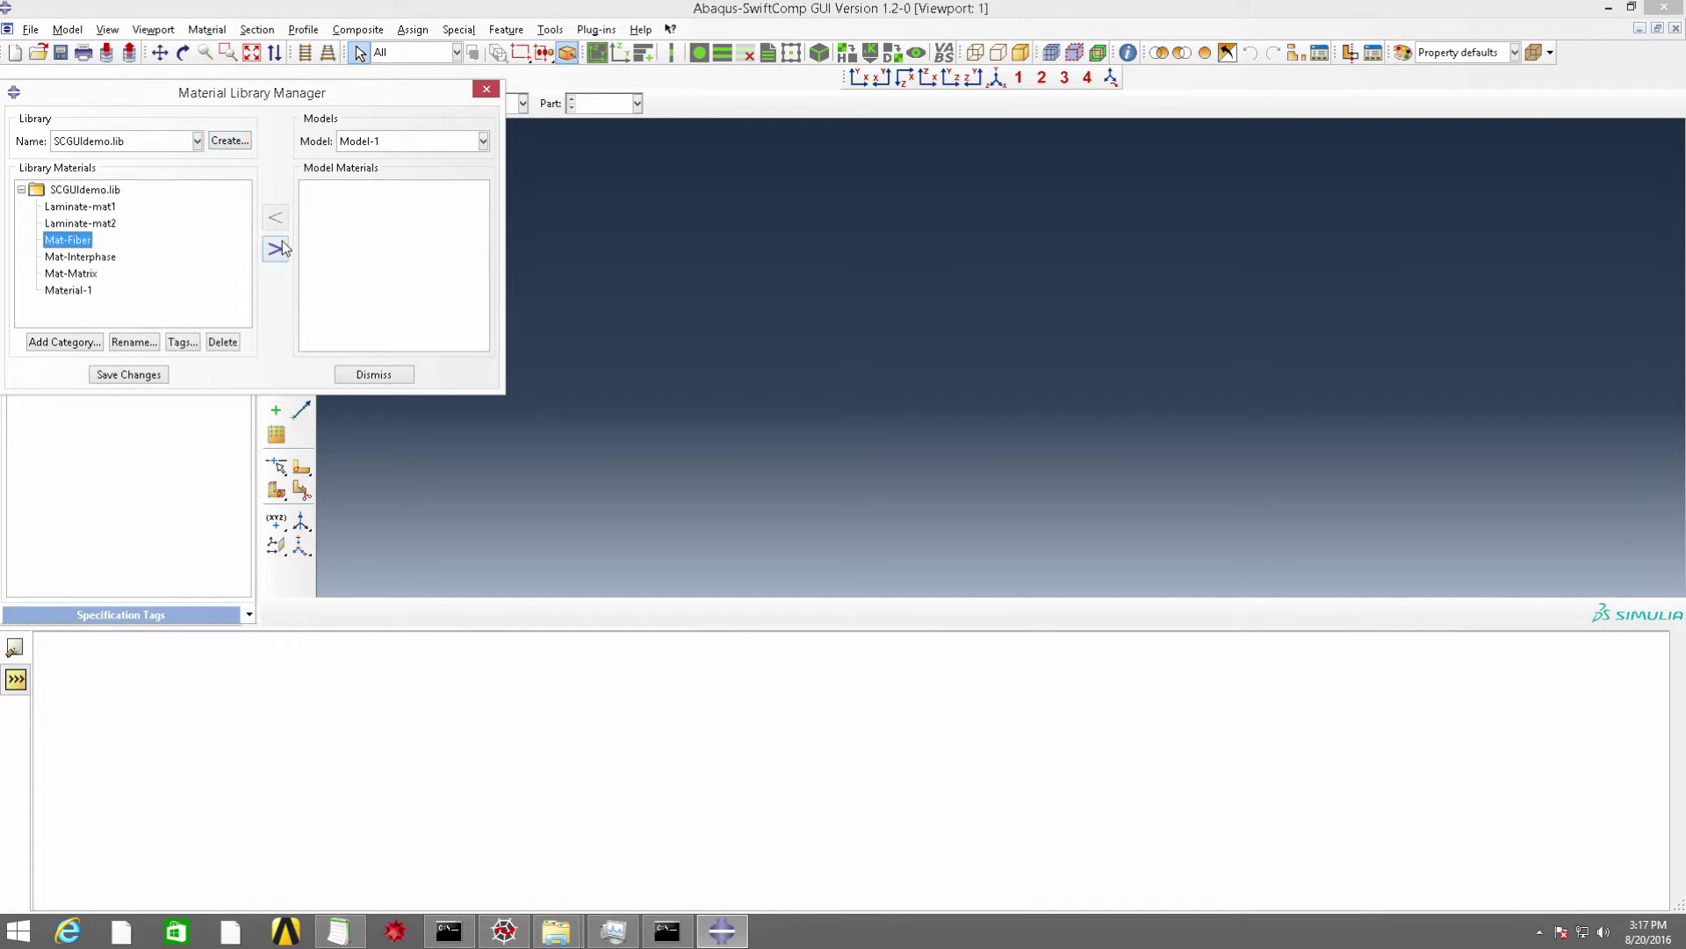
click(275, 248)
click(79, 256)
click(275, 249)
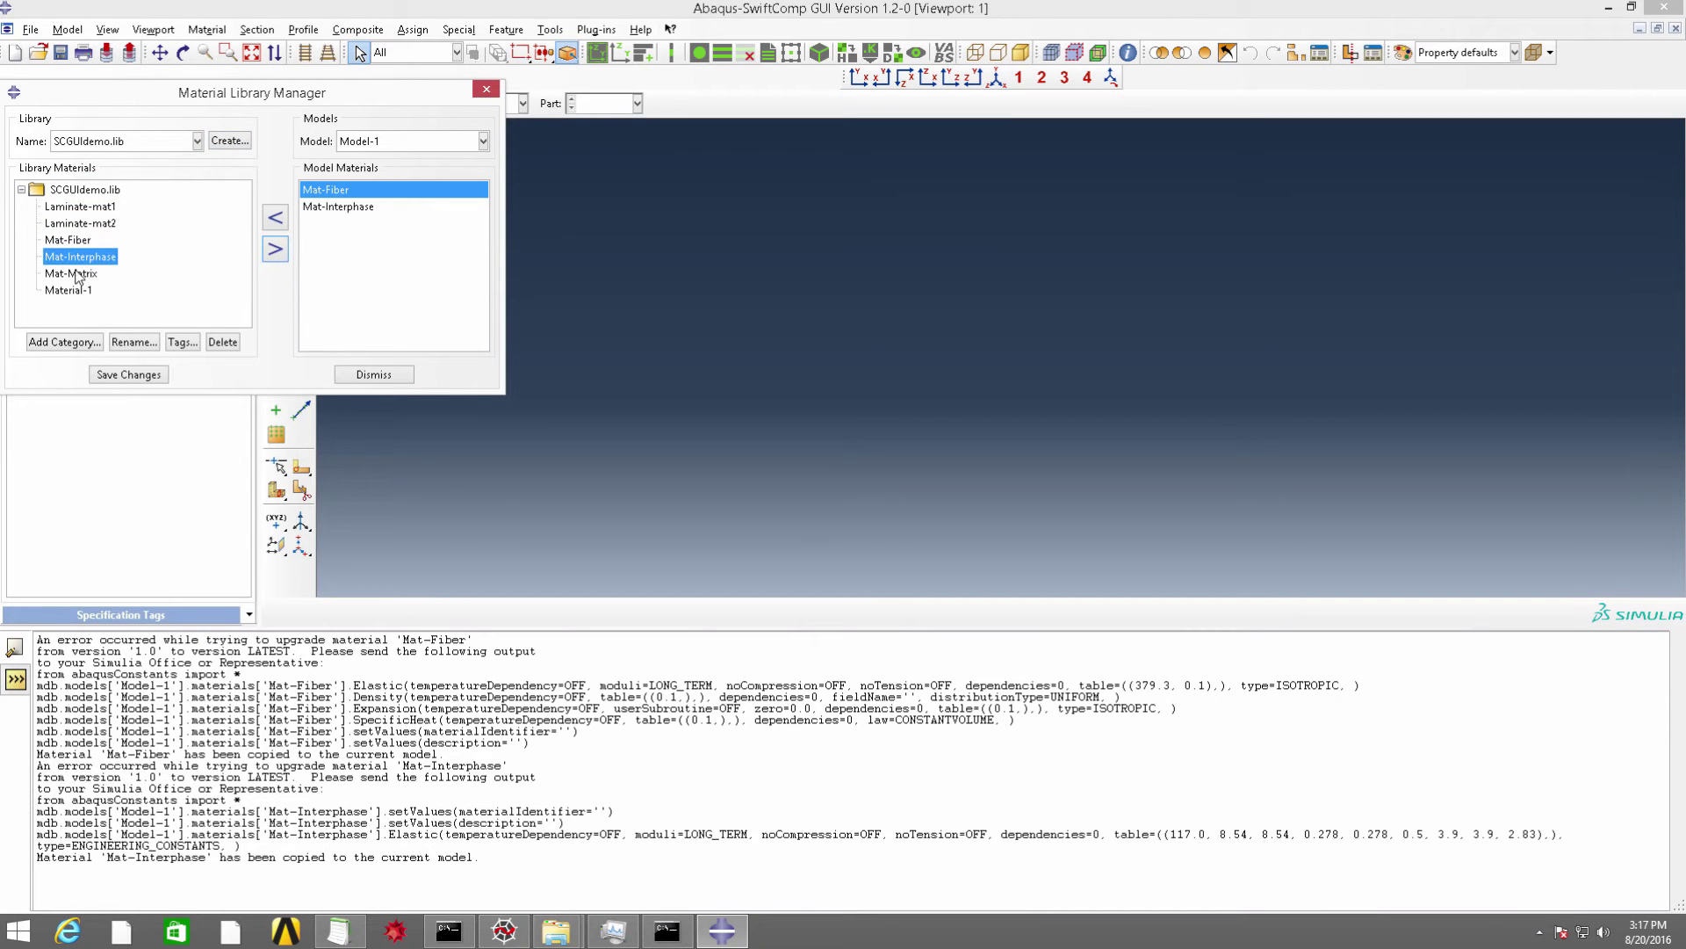
click(70, 273)
click(275, 249)
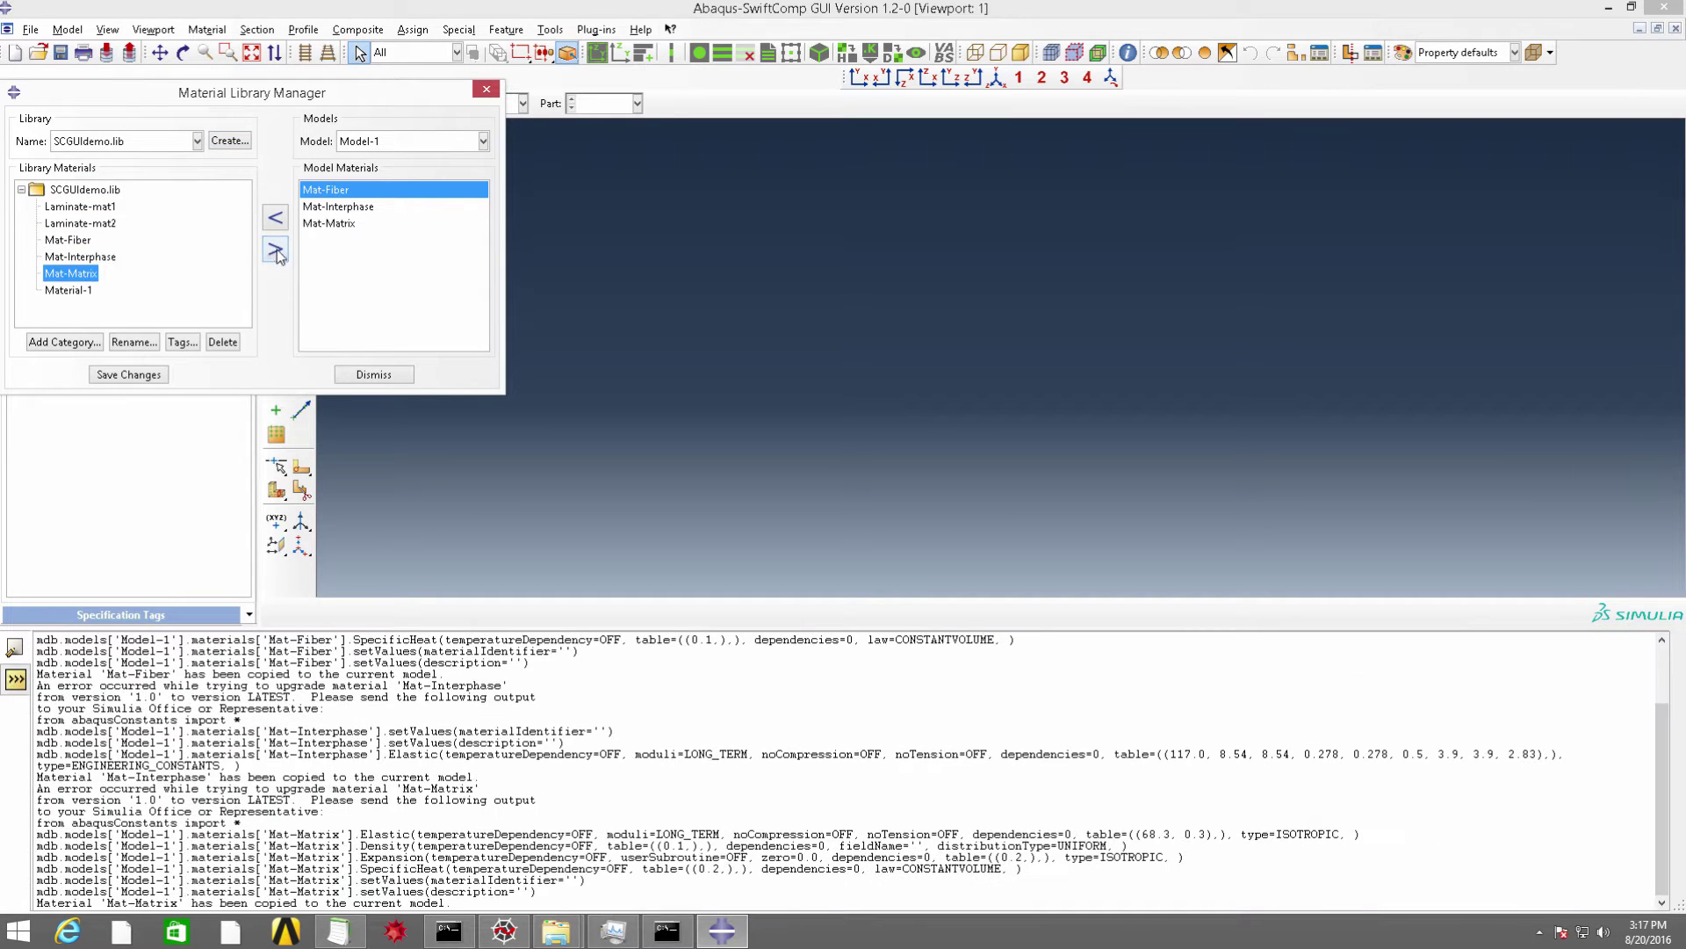
click(373, 375)
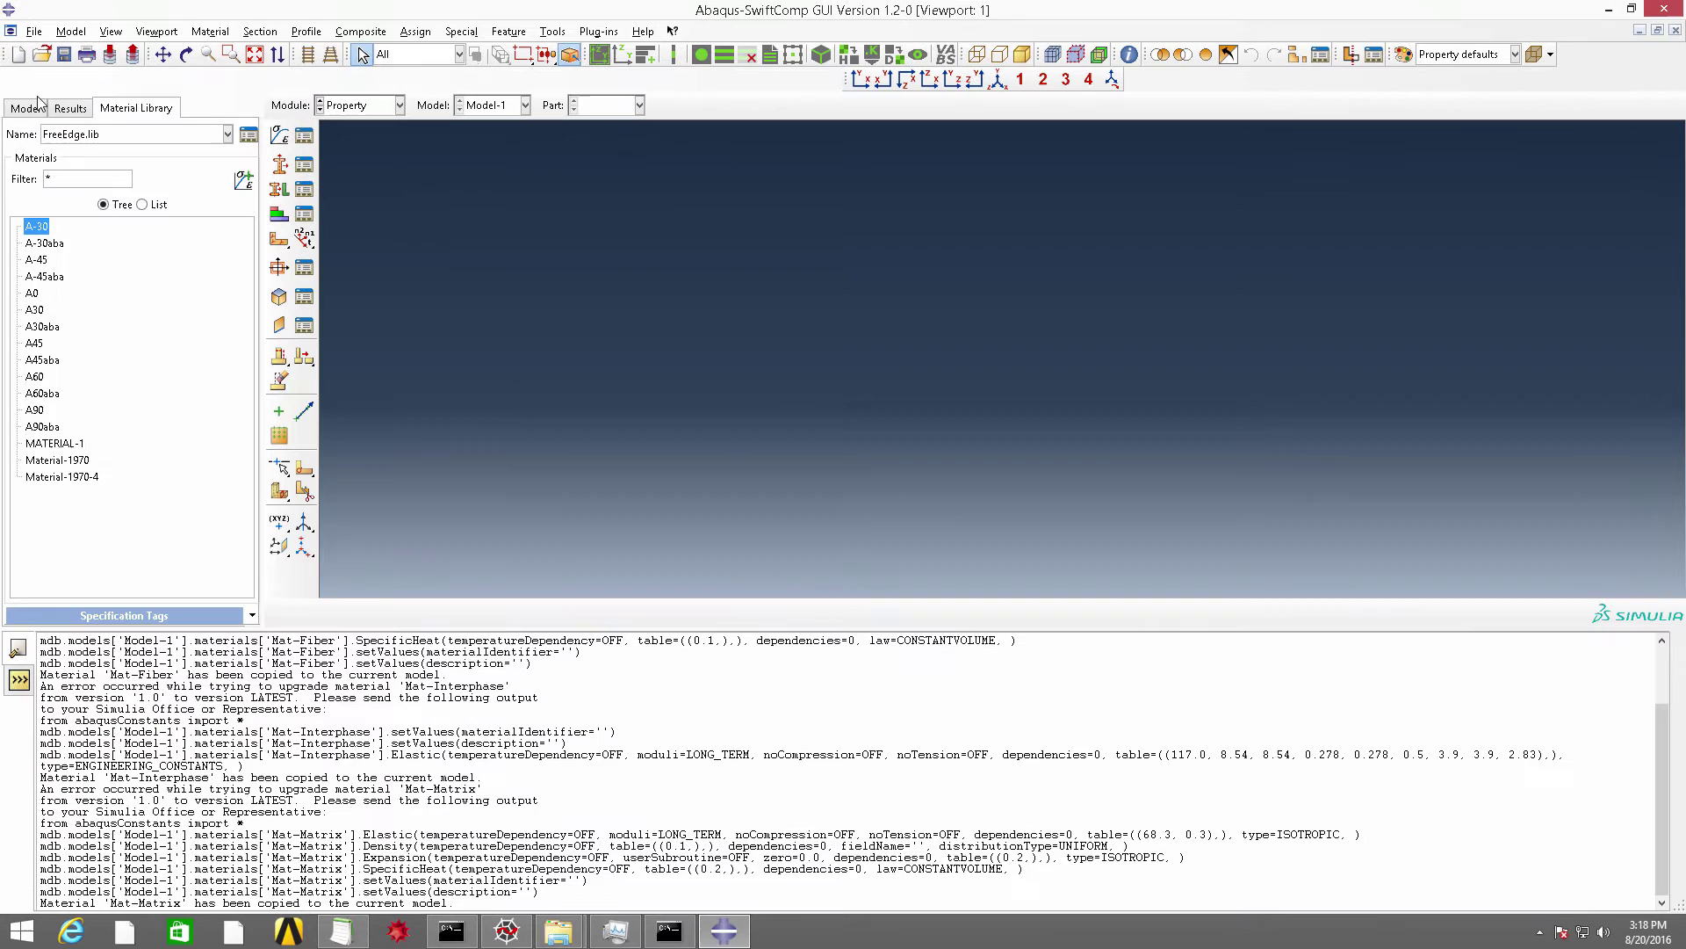
click(37, 104)
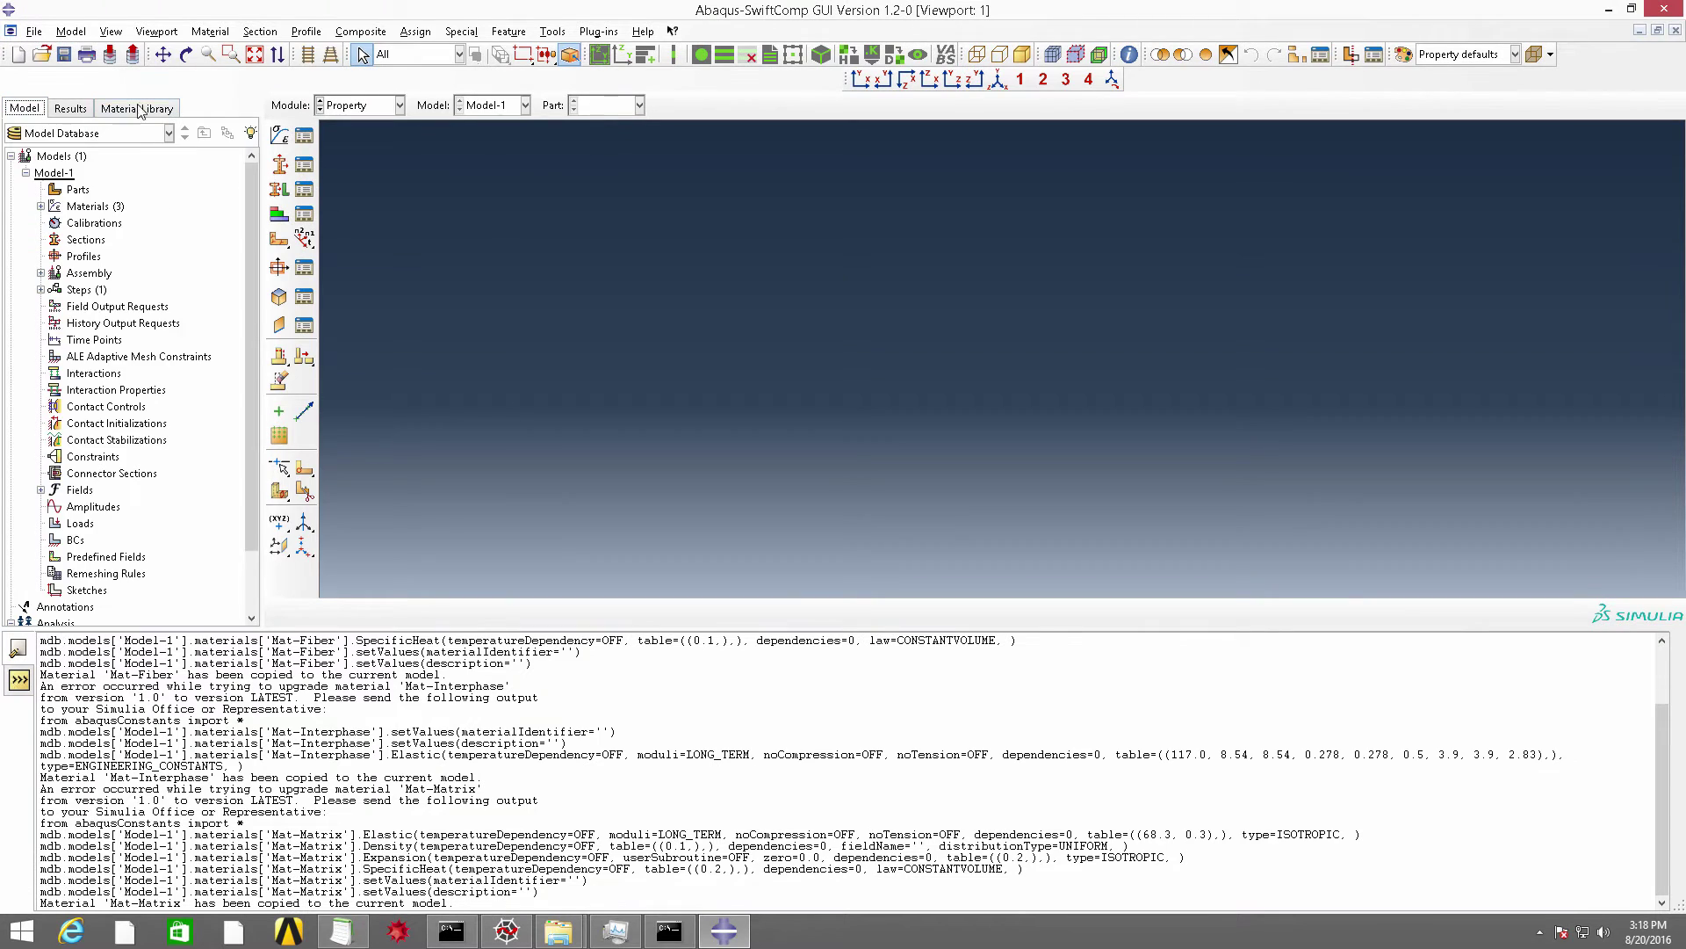
Start a 2D square unit cell with fiber volume fraction 0.4.
click(703, 58)
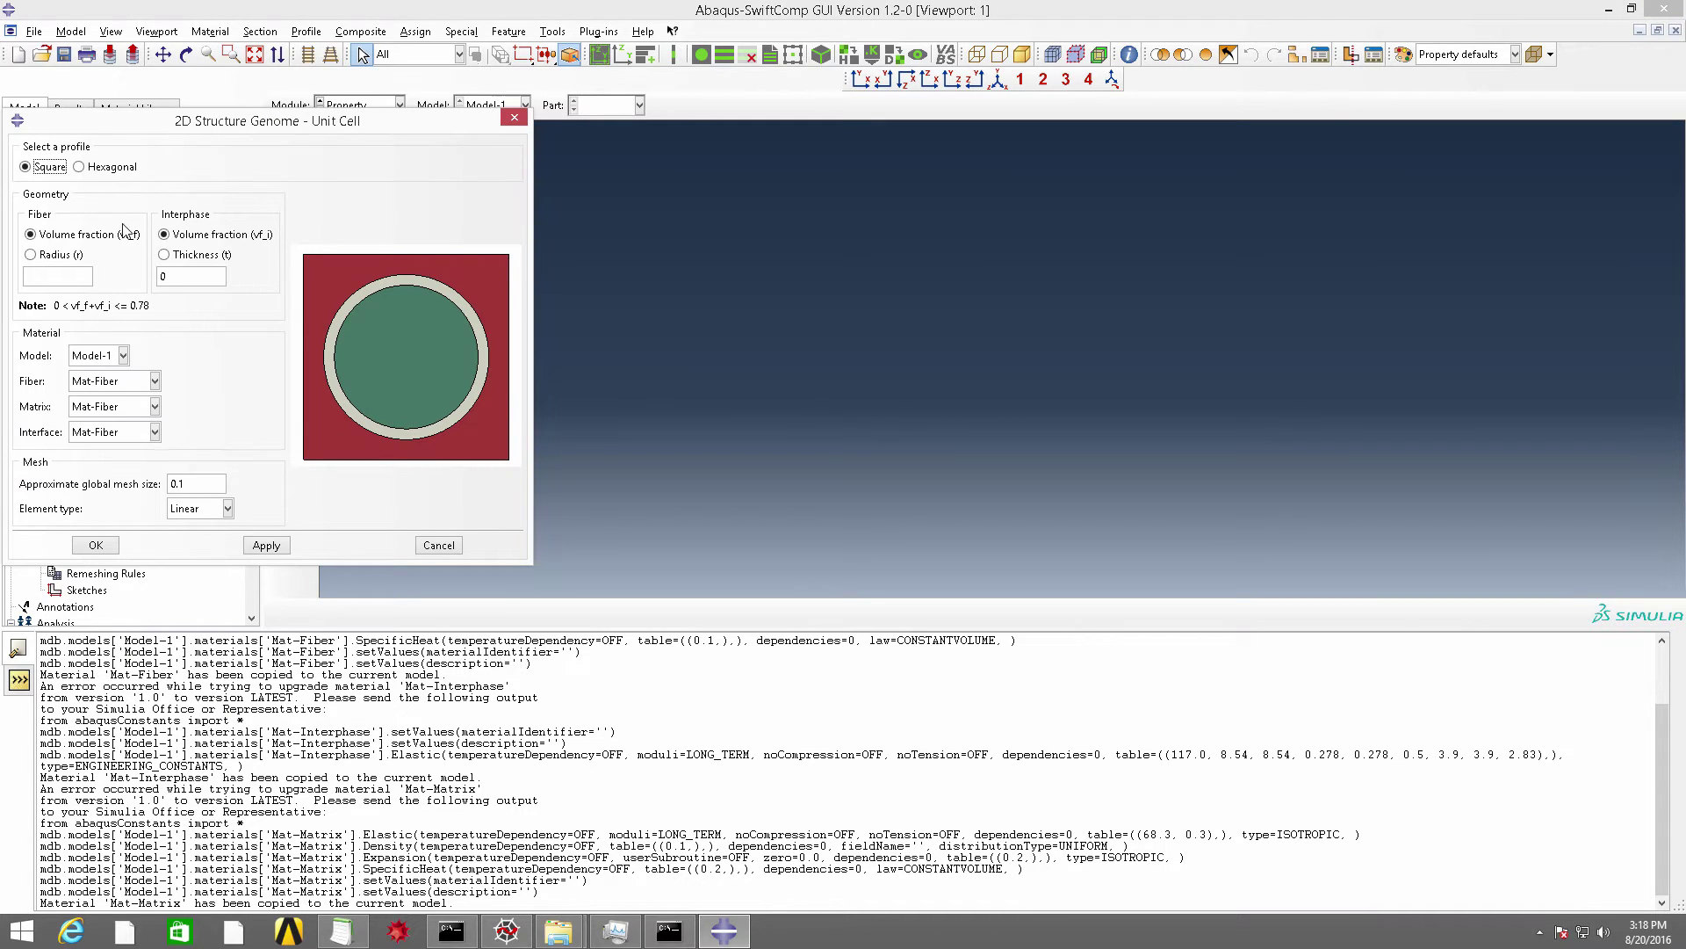
click(37, 283)
text(0.4)
click(187, 275)
Use Mat-Fiber and Mat-Matrix, with mesh size 0.05 and linear elements.
click(155, 384)
click(154, 384)
click(155, 406)
click(103, 458)
text(05)
click(227, 508)
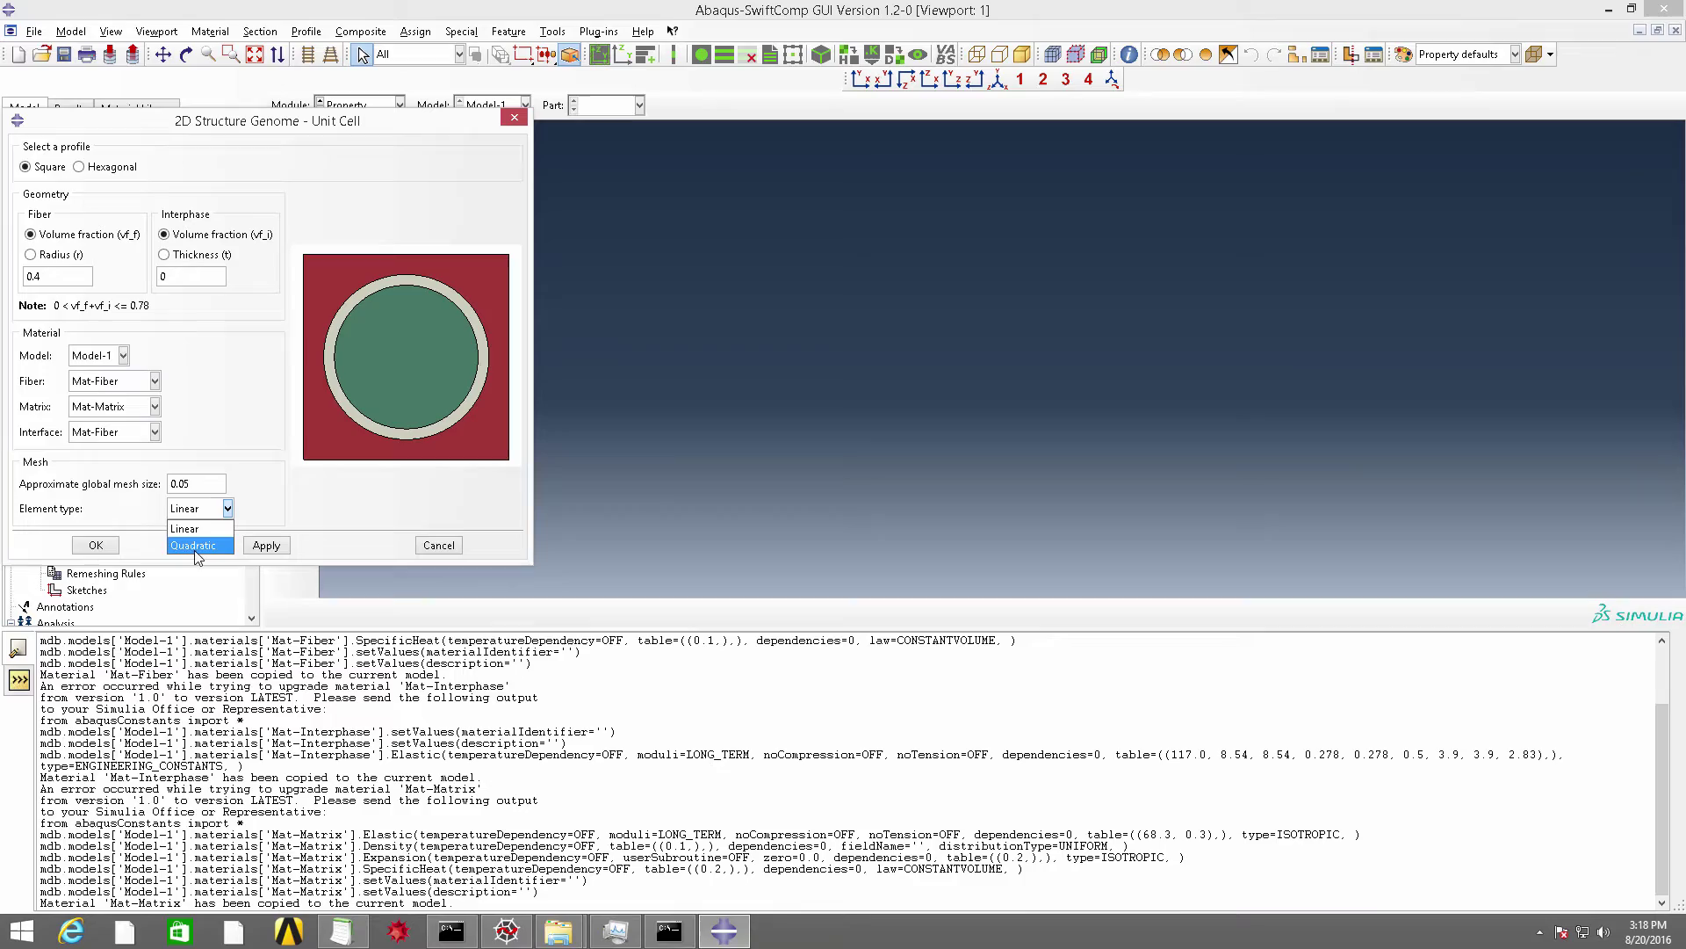
click(196, 530)
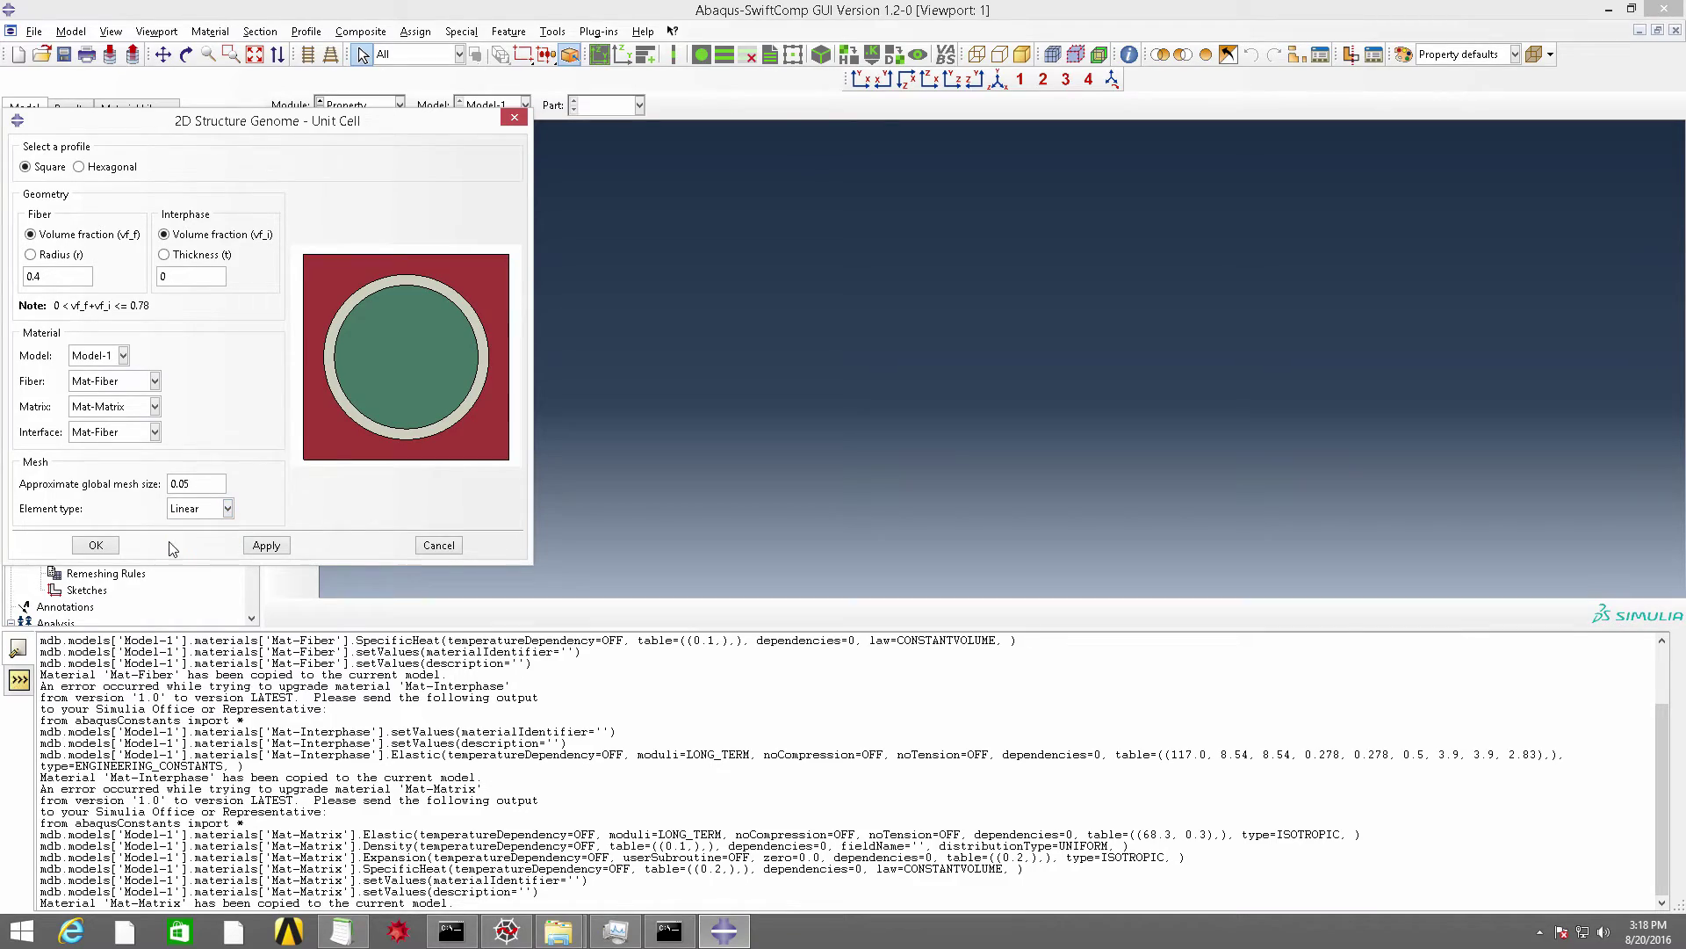
Build the meshed sqrP2 unit cell and bring up the SwiftComp Homogenization dialog.
click(95, 546)
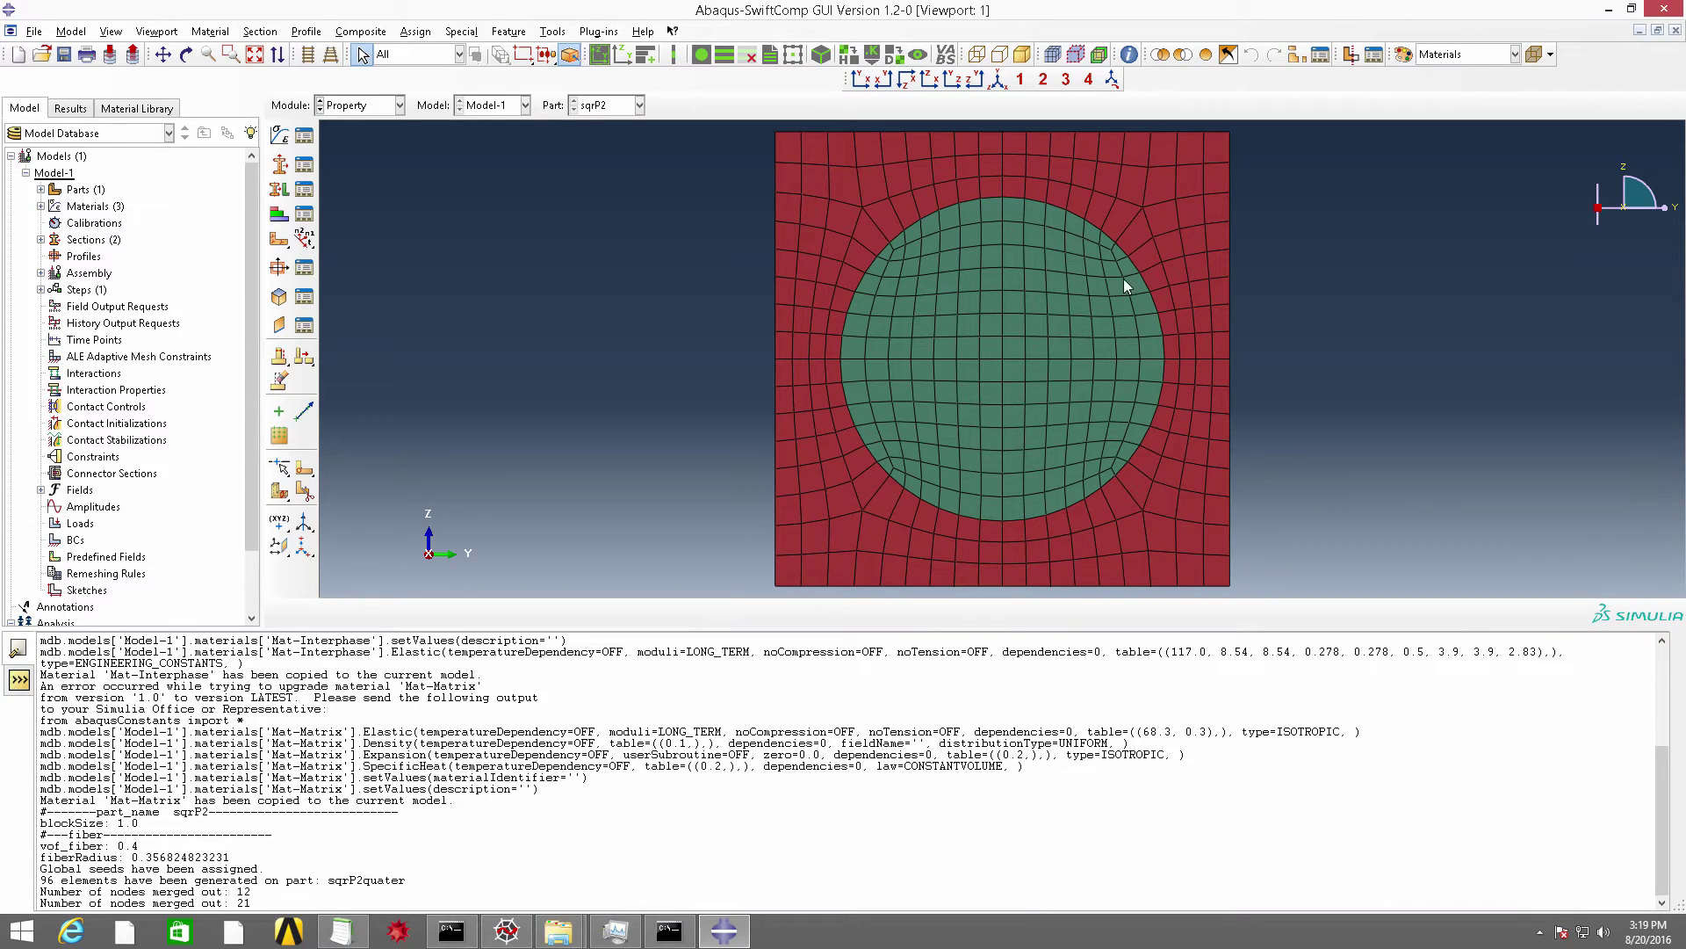
click(849, 58)
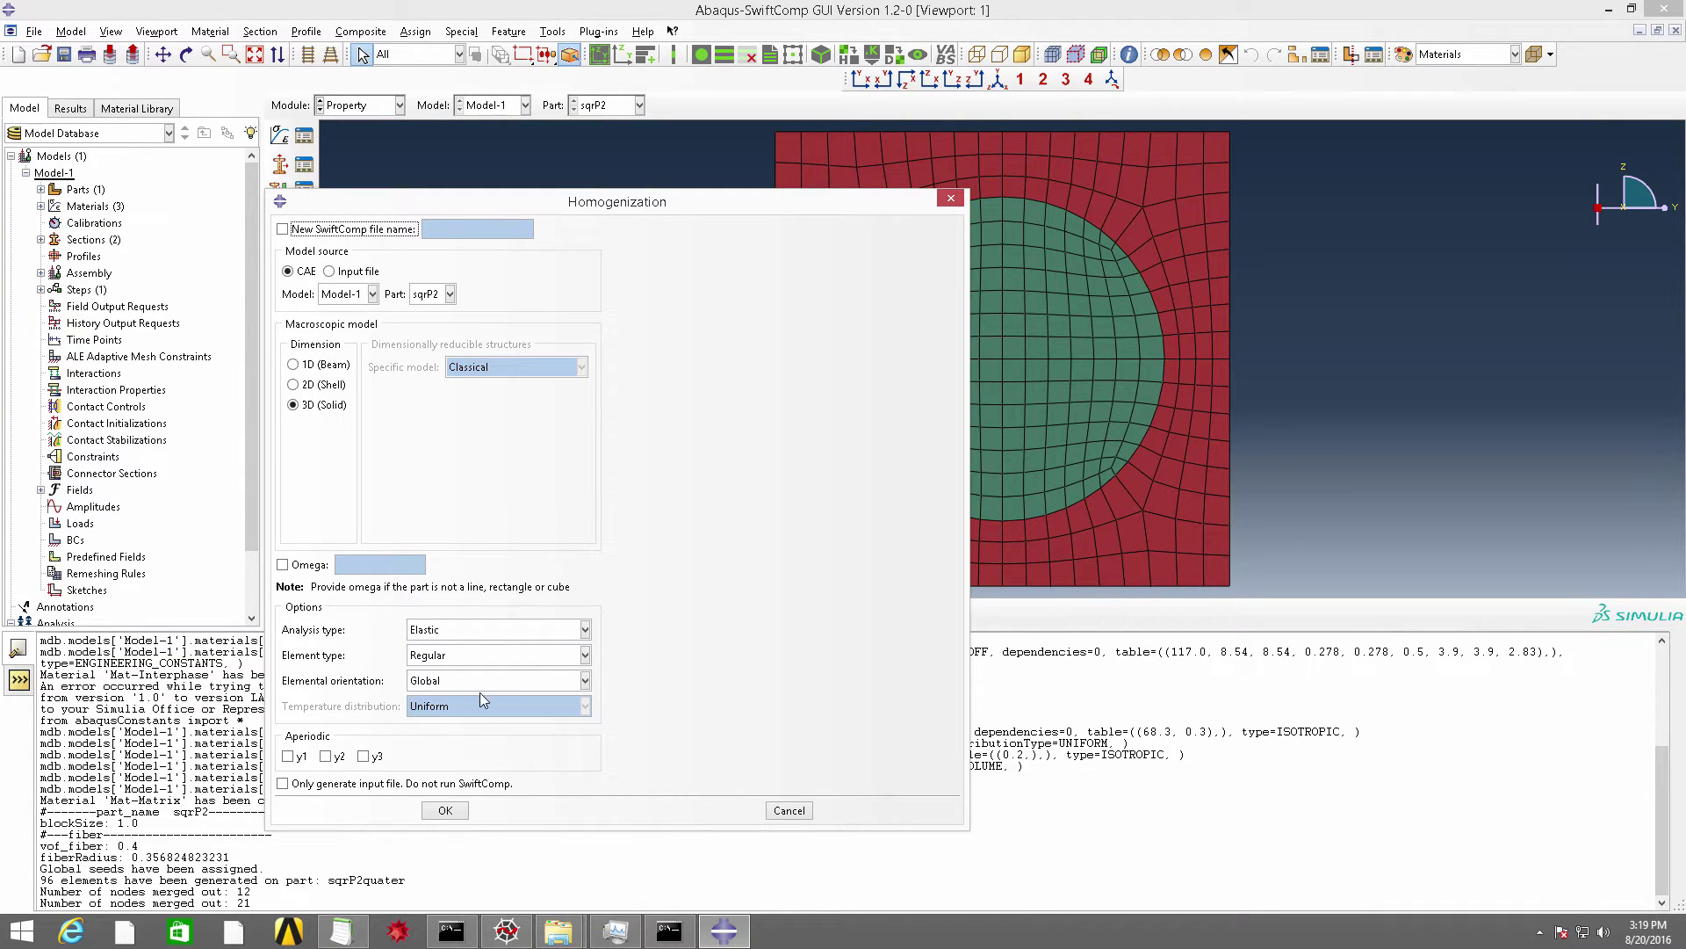
Run the homogenization and read the effective properties in Notepad before closing it.
click(459, 814)
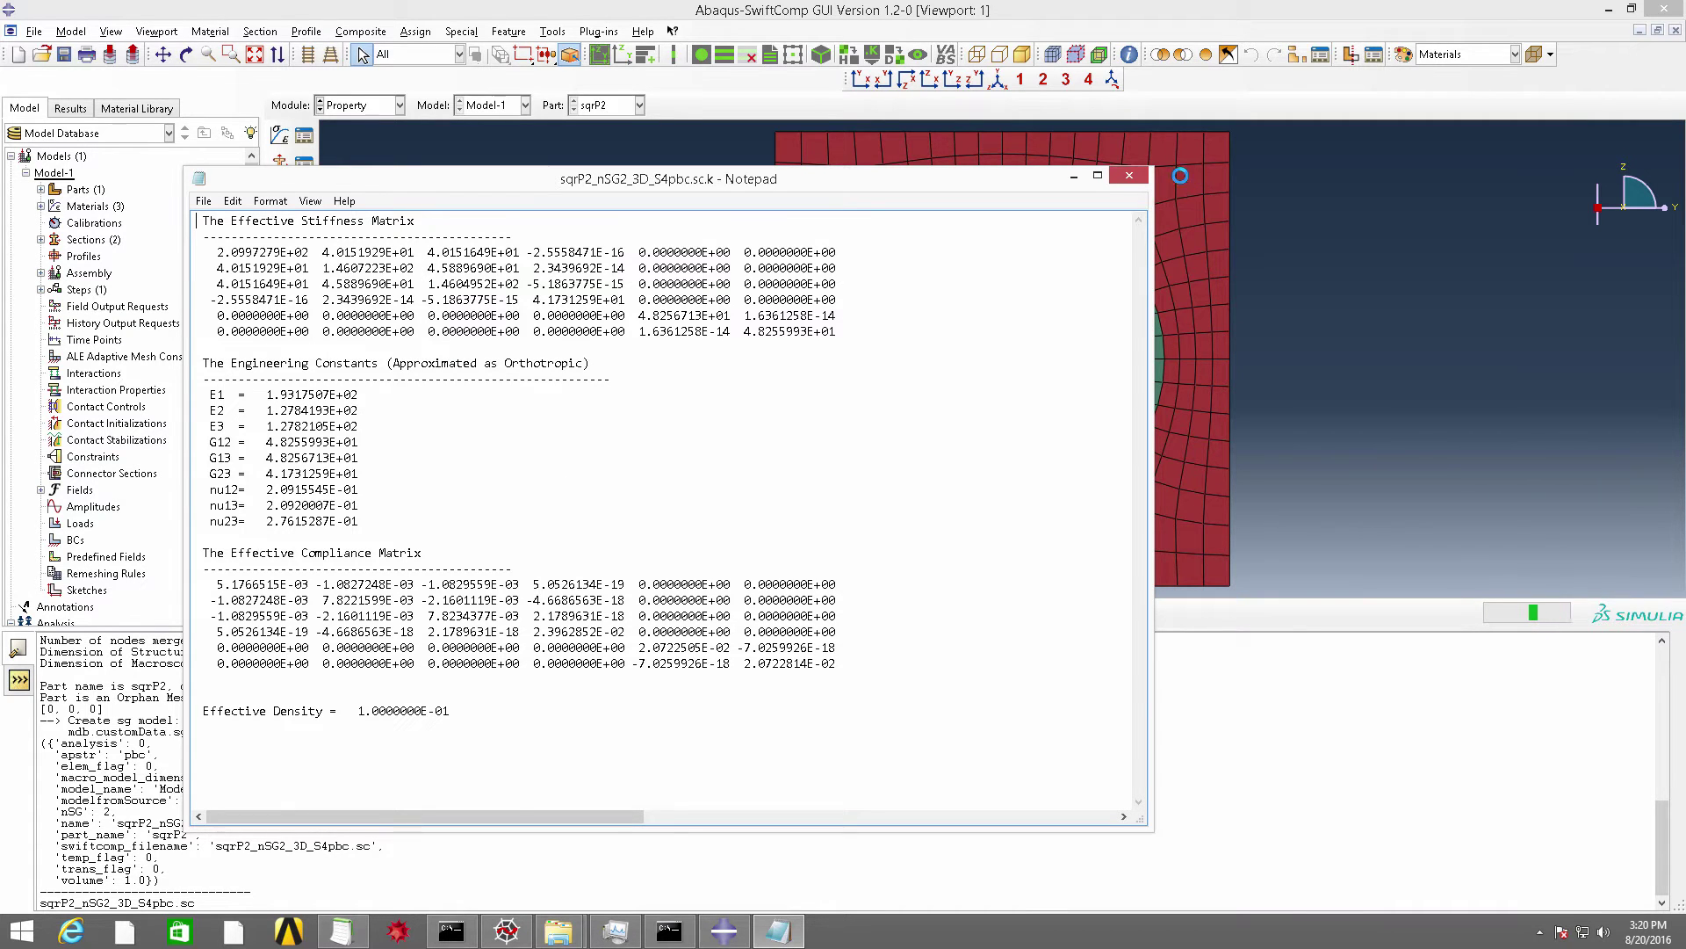
click(1128, 175)
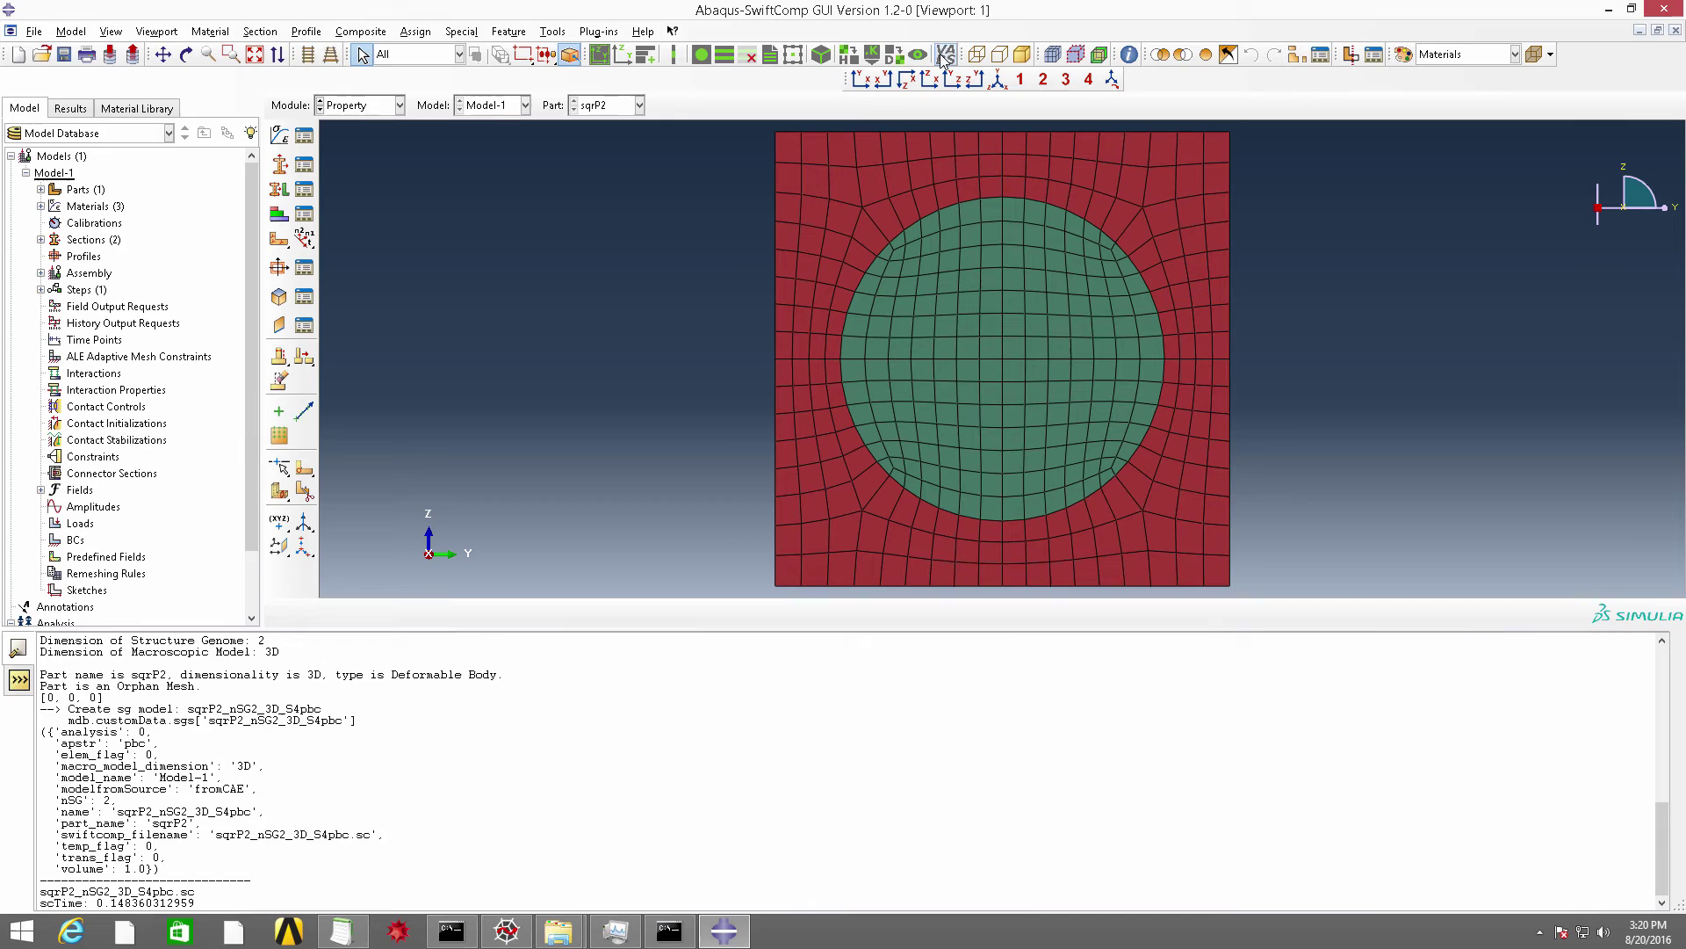
Import sqrP2_nSG2_3D_S4pbc as a new model and expand its Materials node.
click(874, 60)
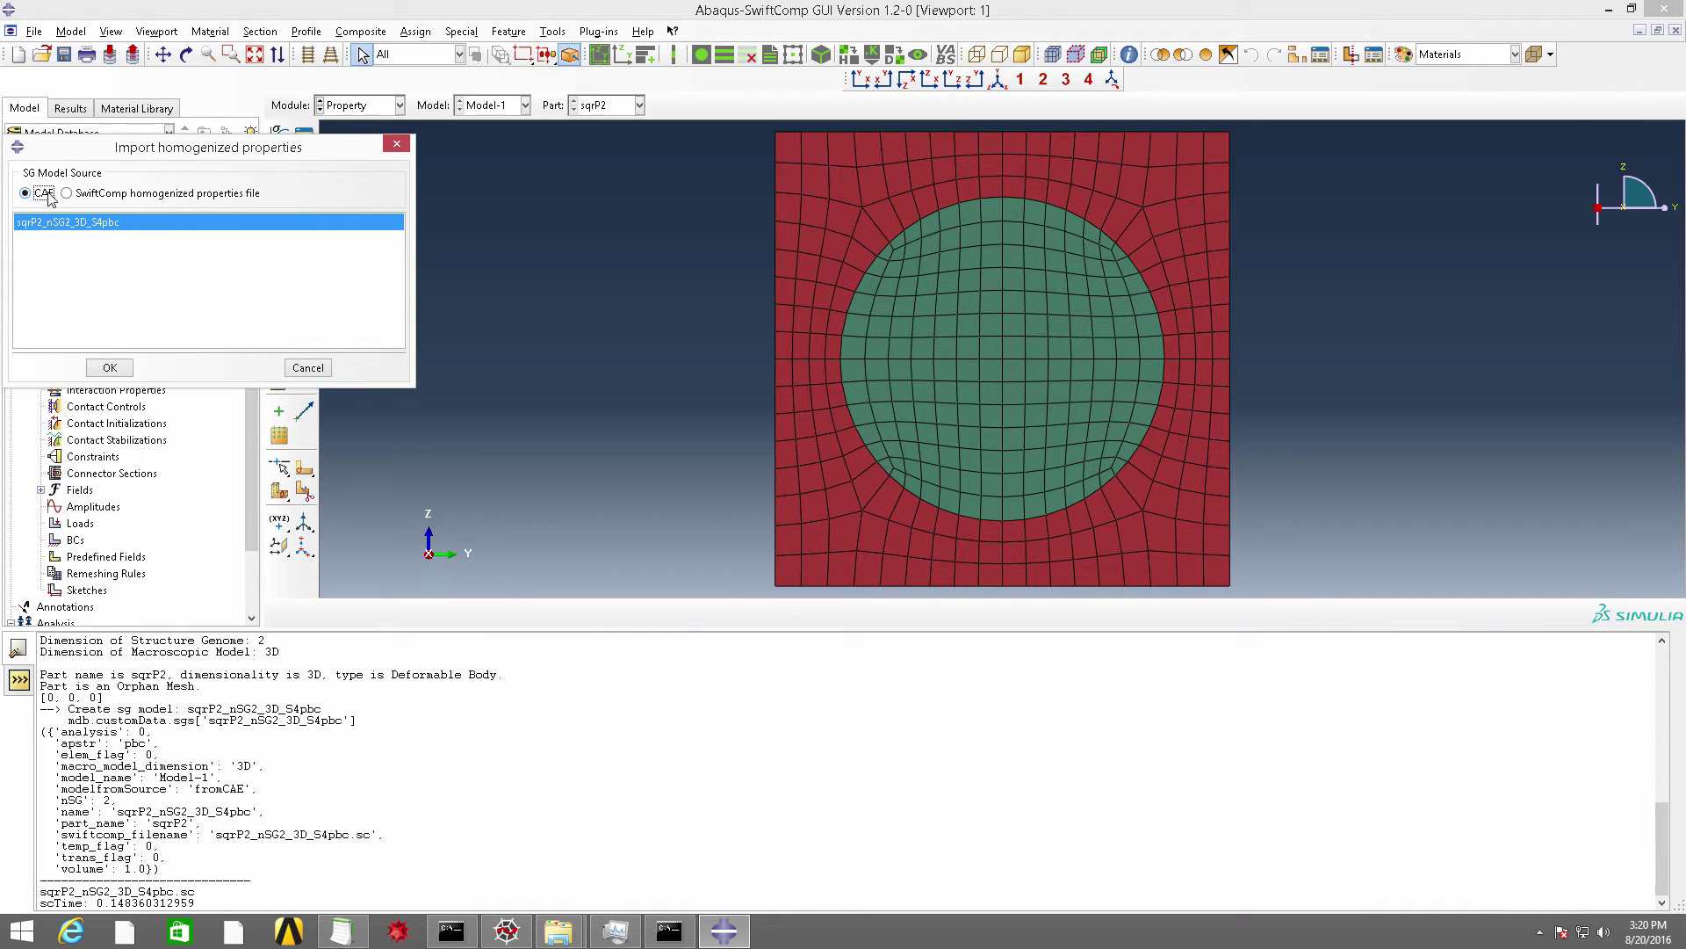
click(110, 367)
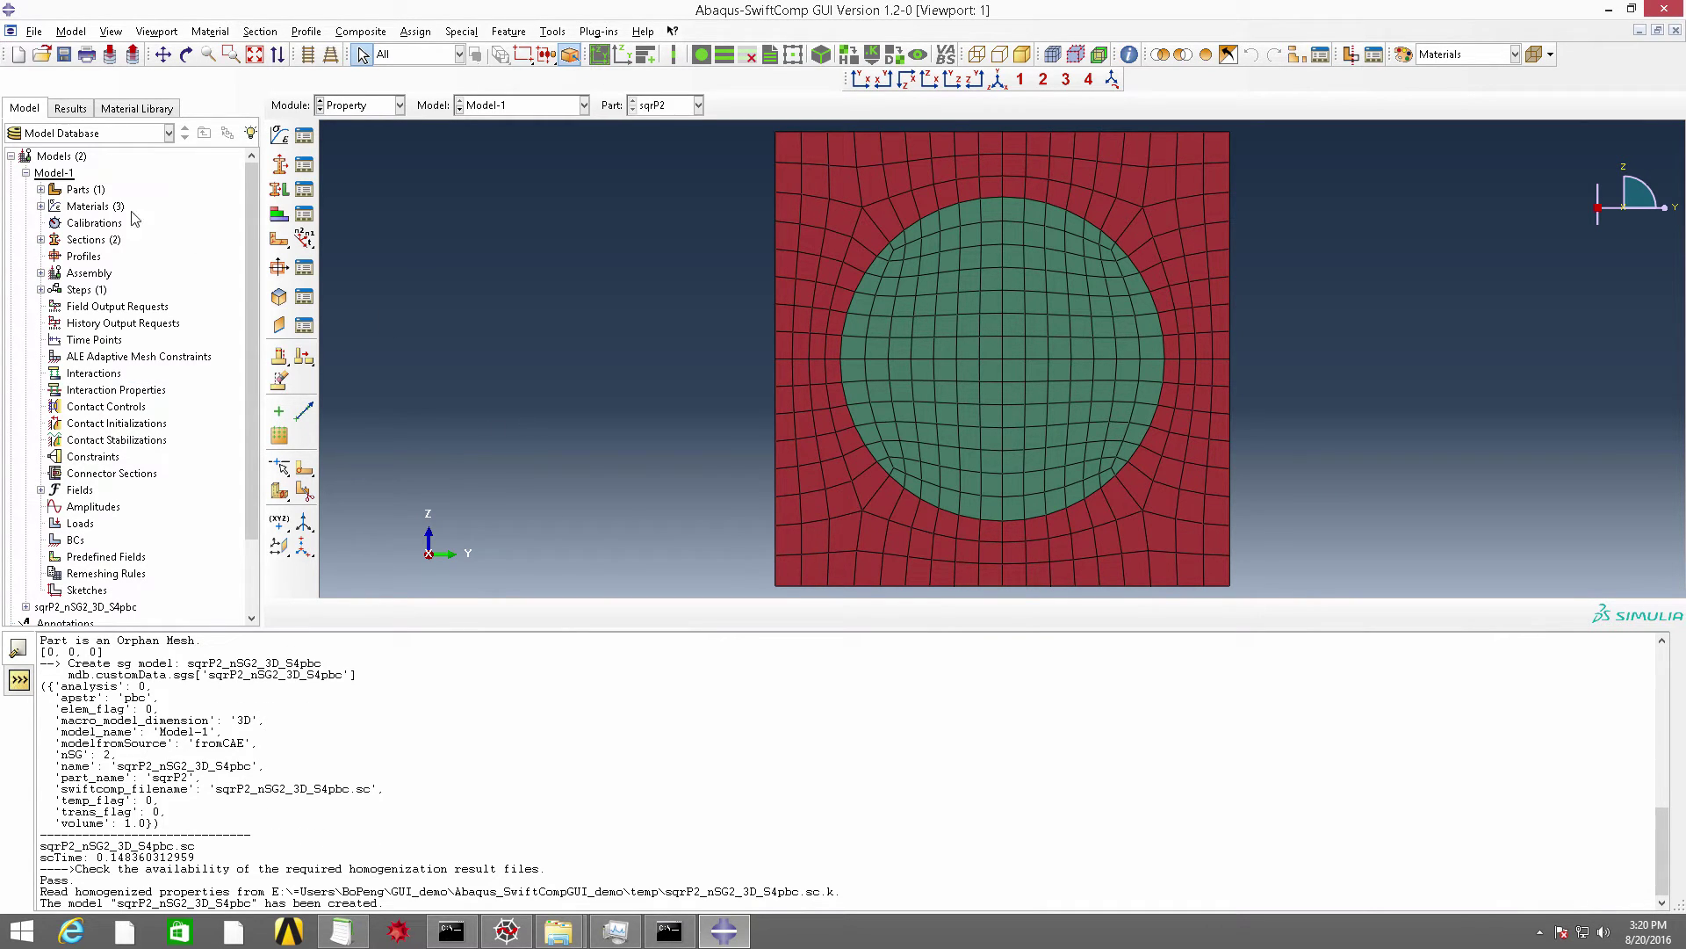
click(26, 173)
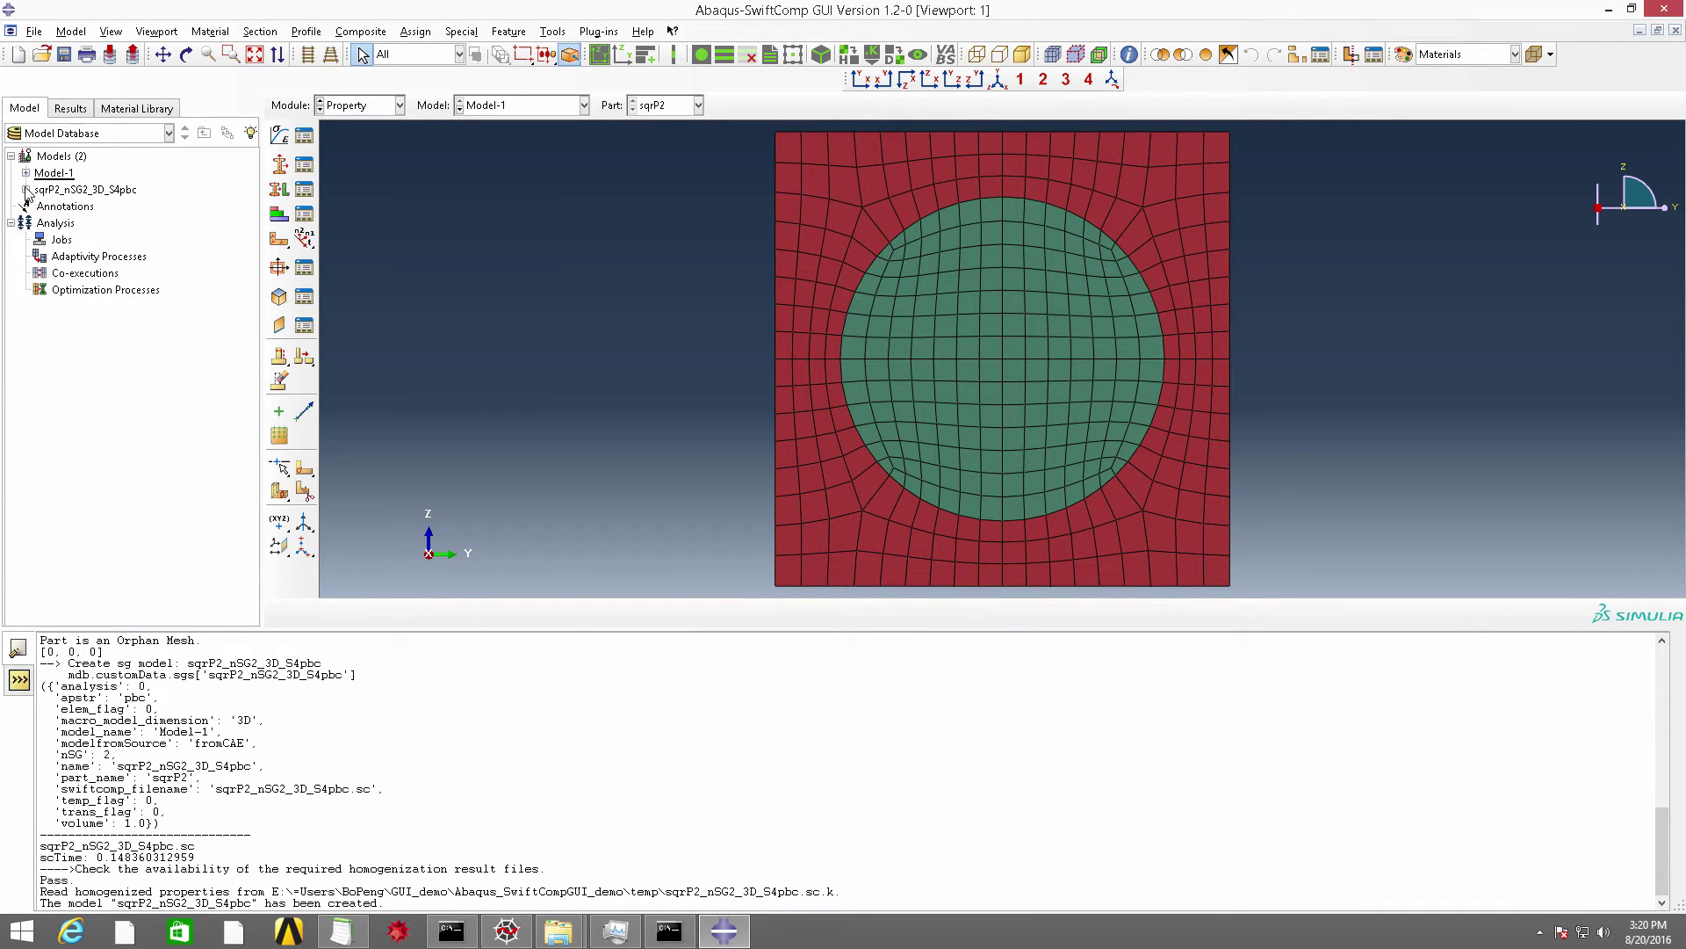
click(26, 190)
click(40, 223)
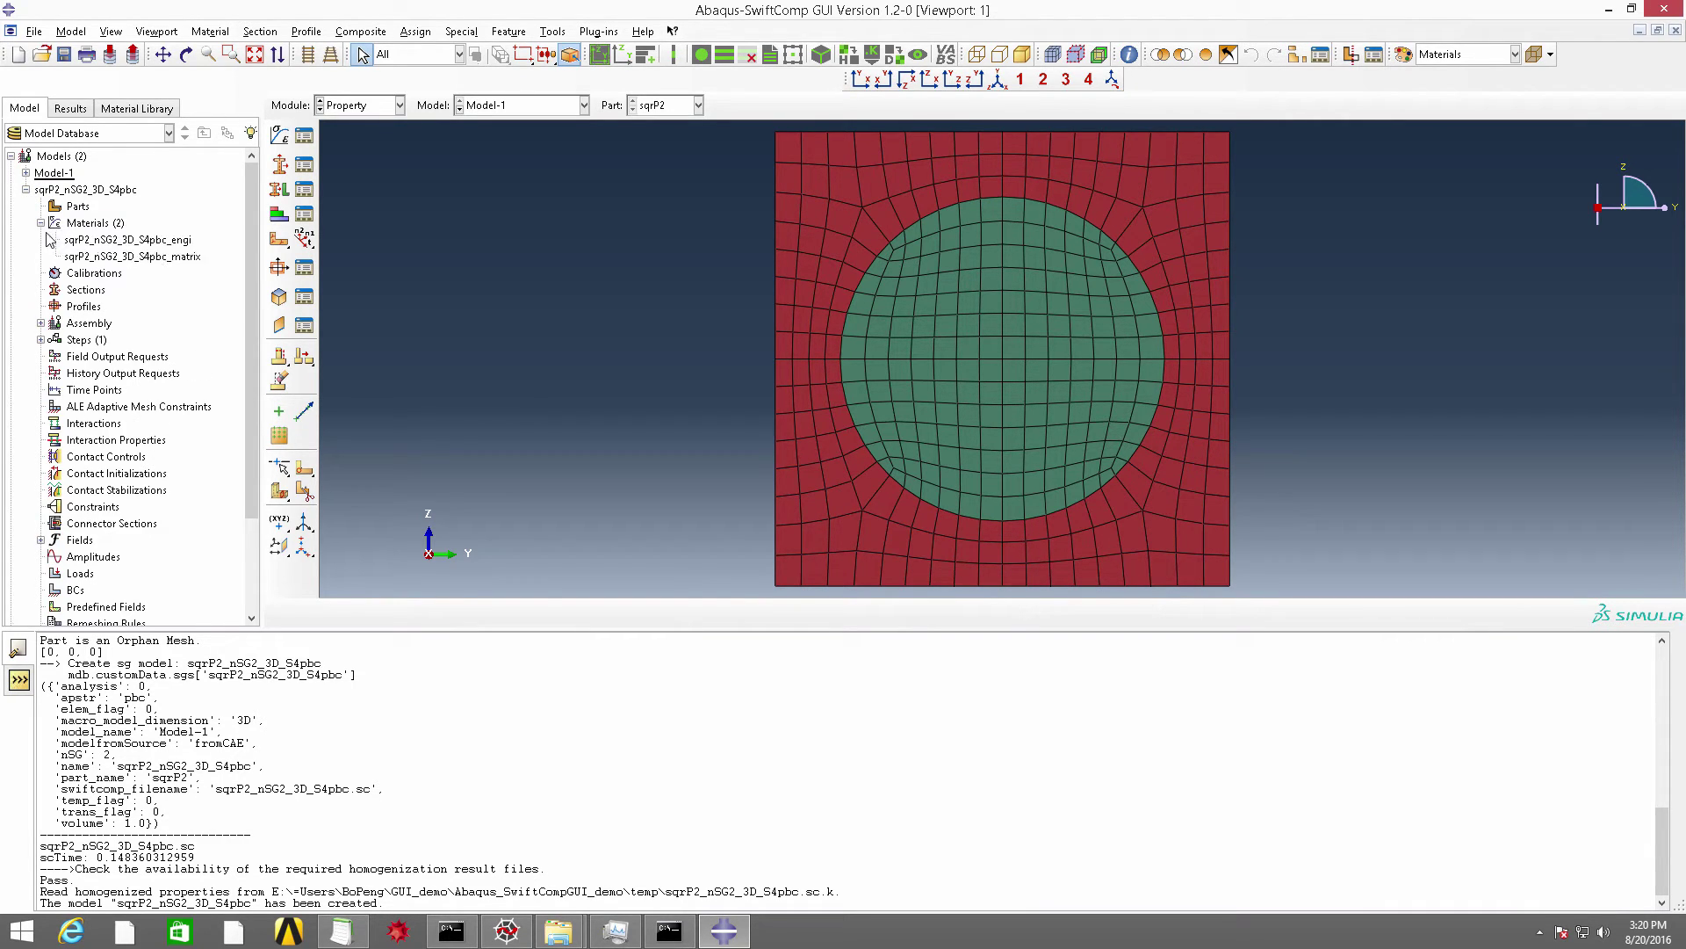
Inspect the elastic constants of sqrP2_nSG2_3D_S4pbc_engi and close its editor.
double_click(172, 241)
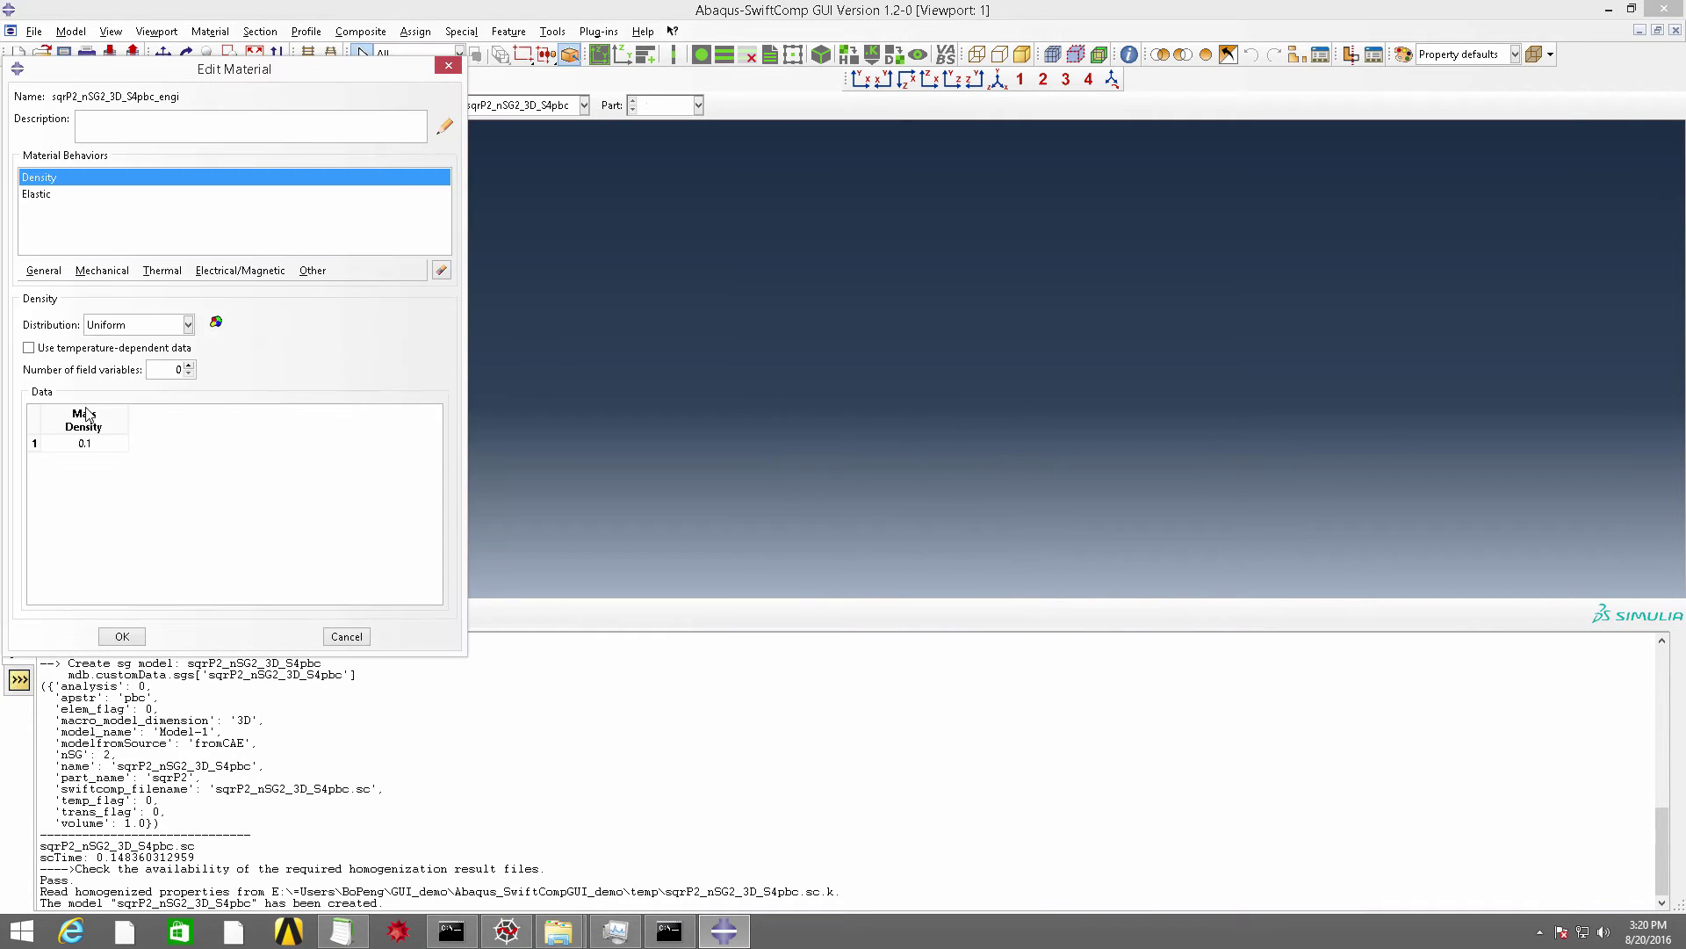
click(31, 195)
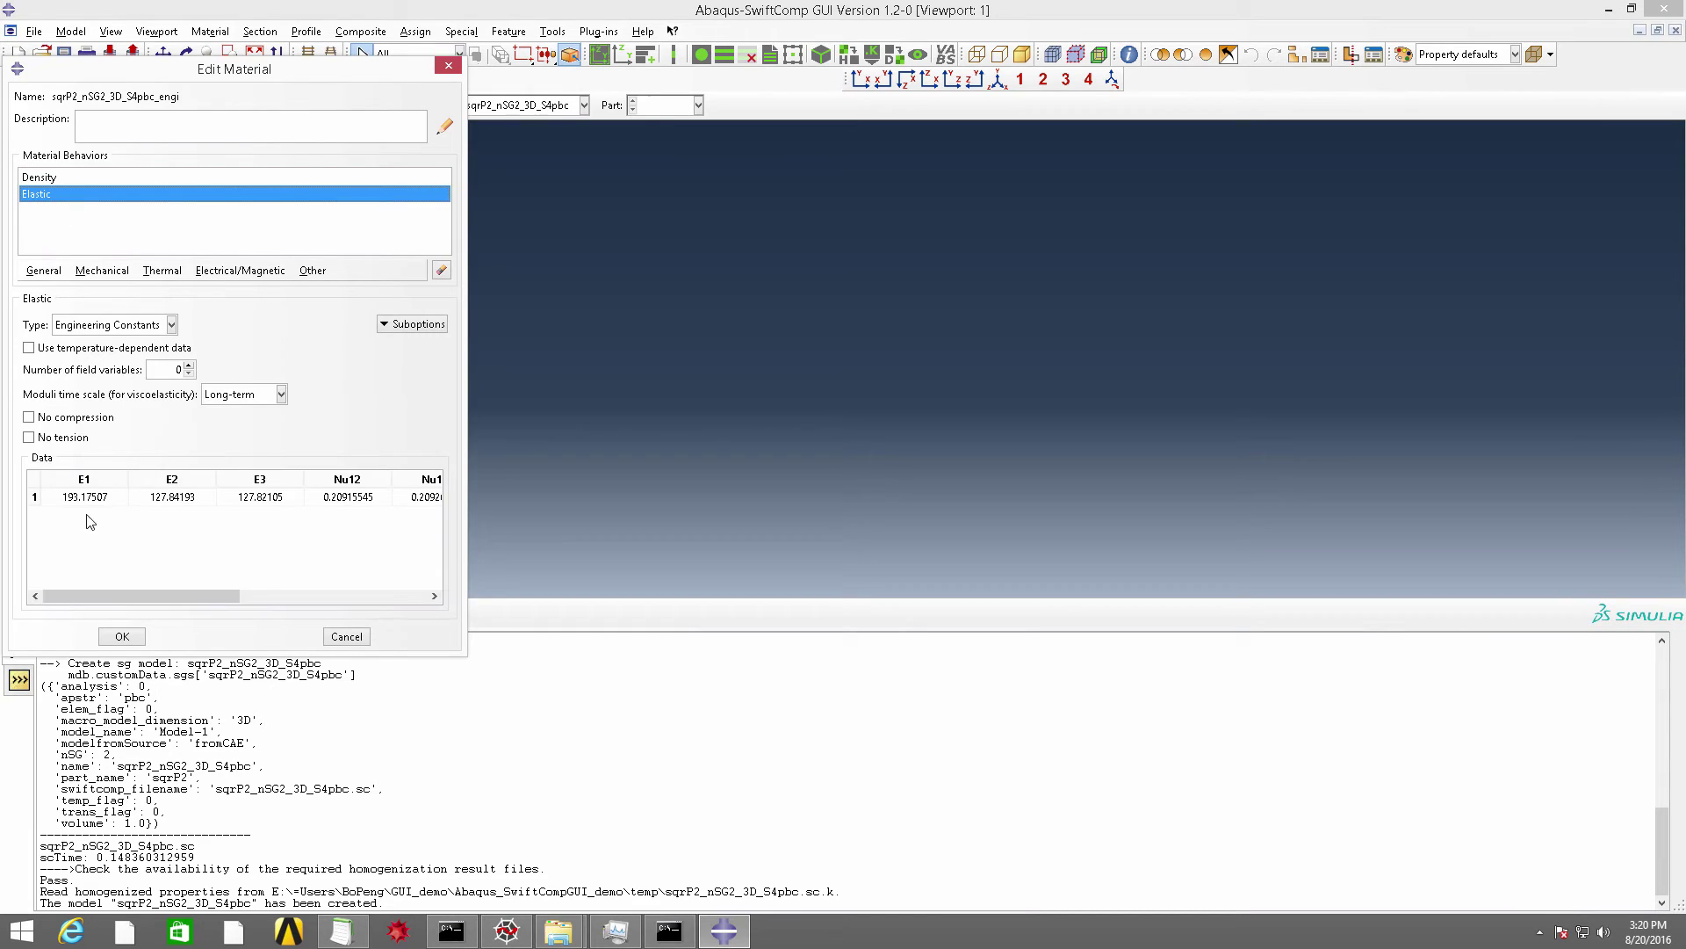
drag(199, 602, 429, 604)
click(121, 637)
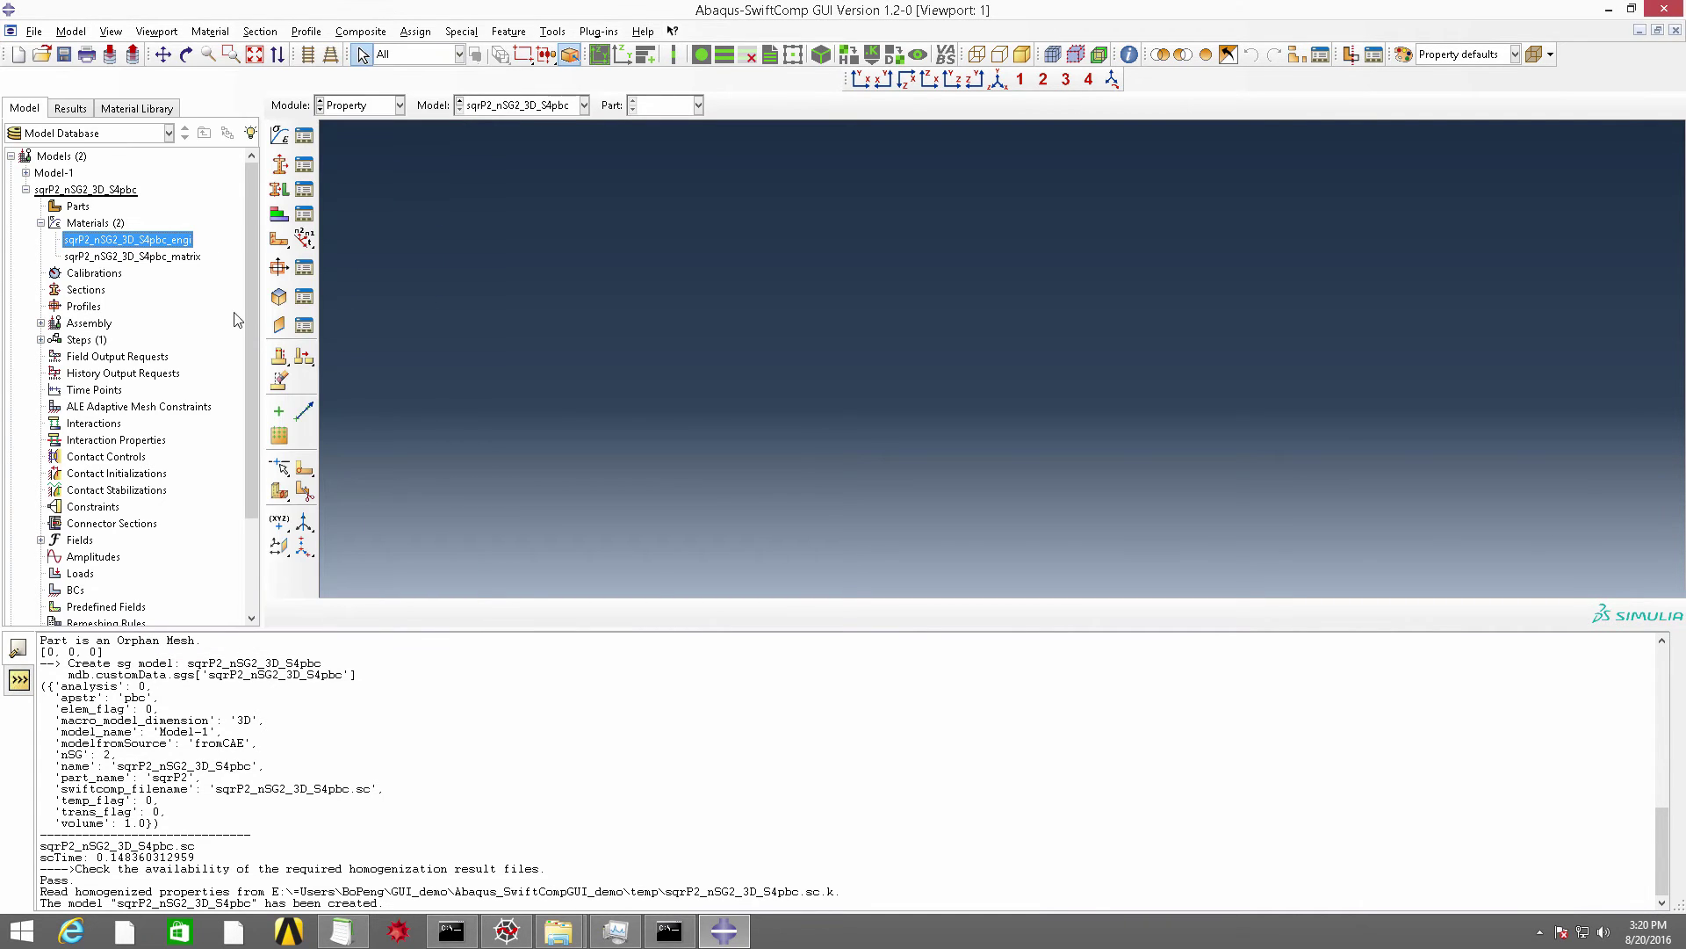
Inspect the anisotropic elastic values of sqrP2_nSG2_3D_S4pbc_matrix and close its editor.
double_click(172, 257)
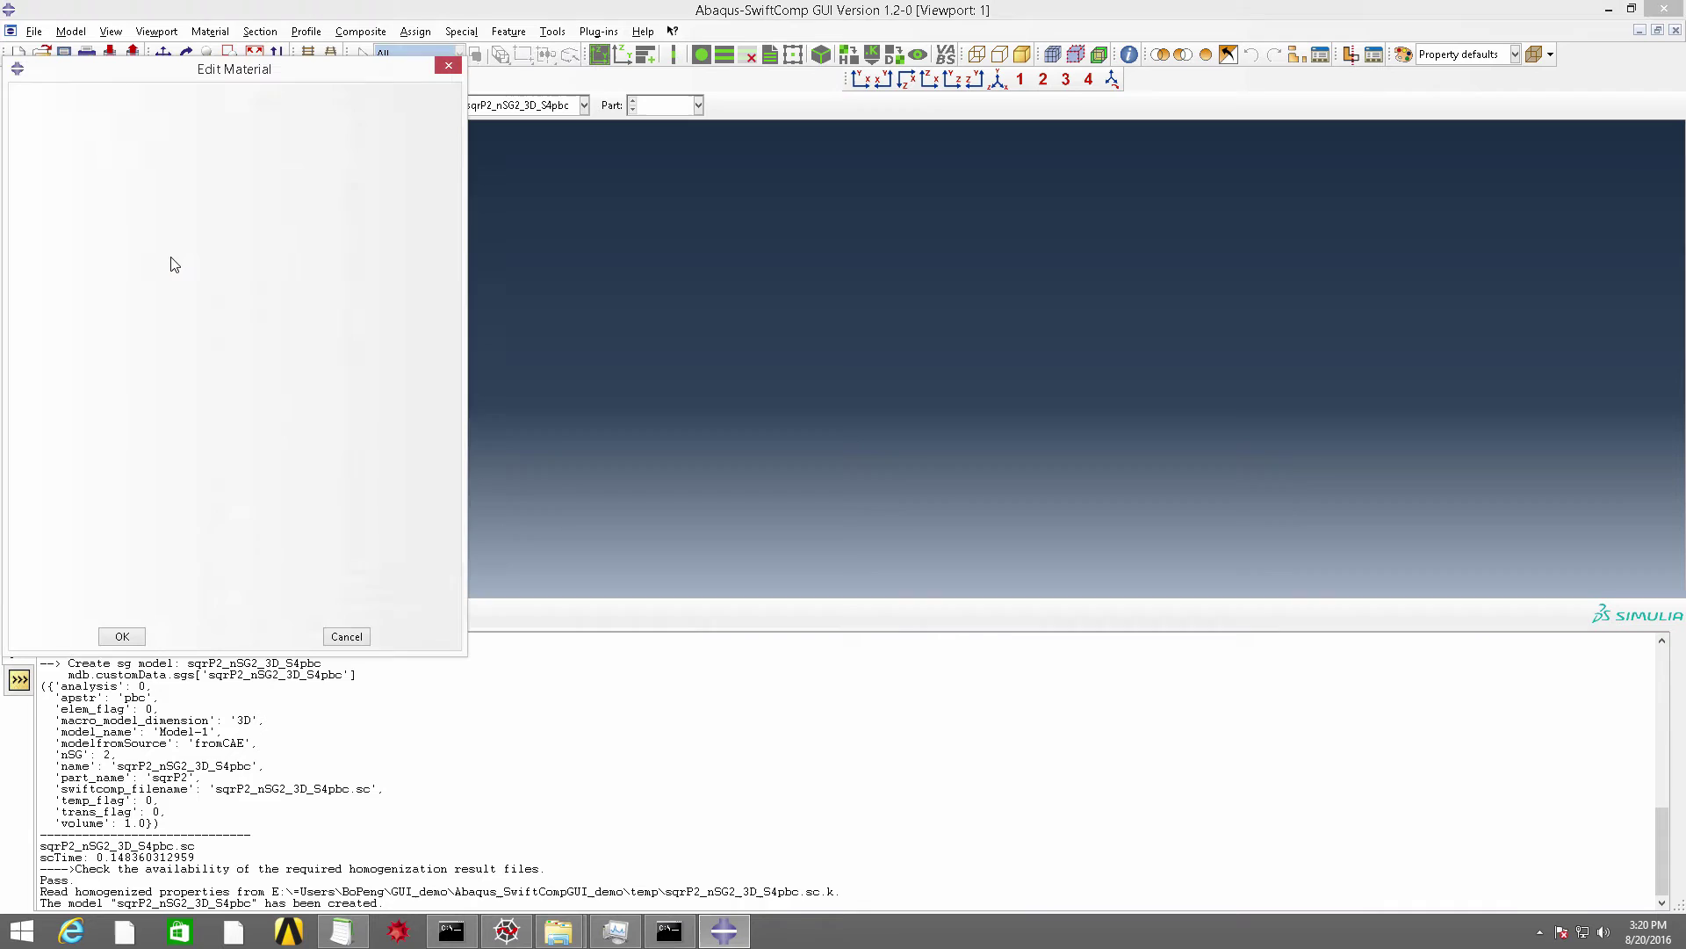
click(51, 194)
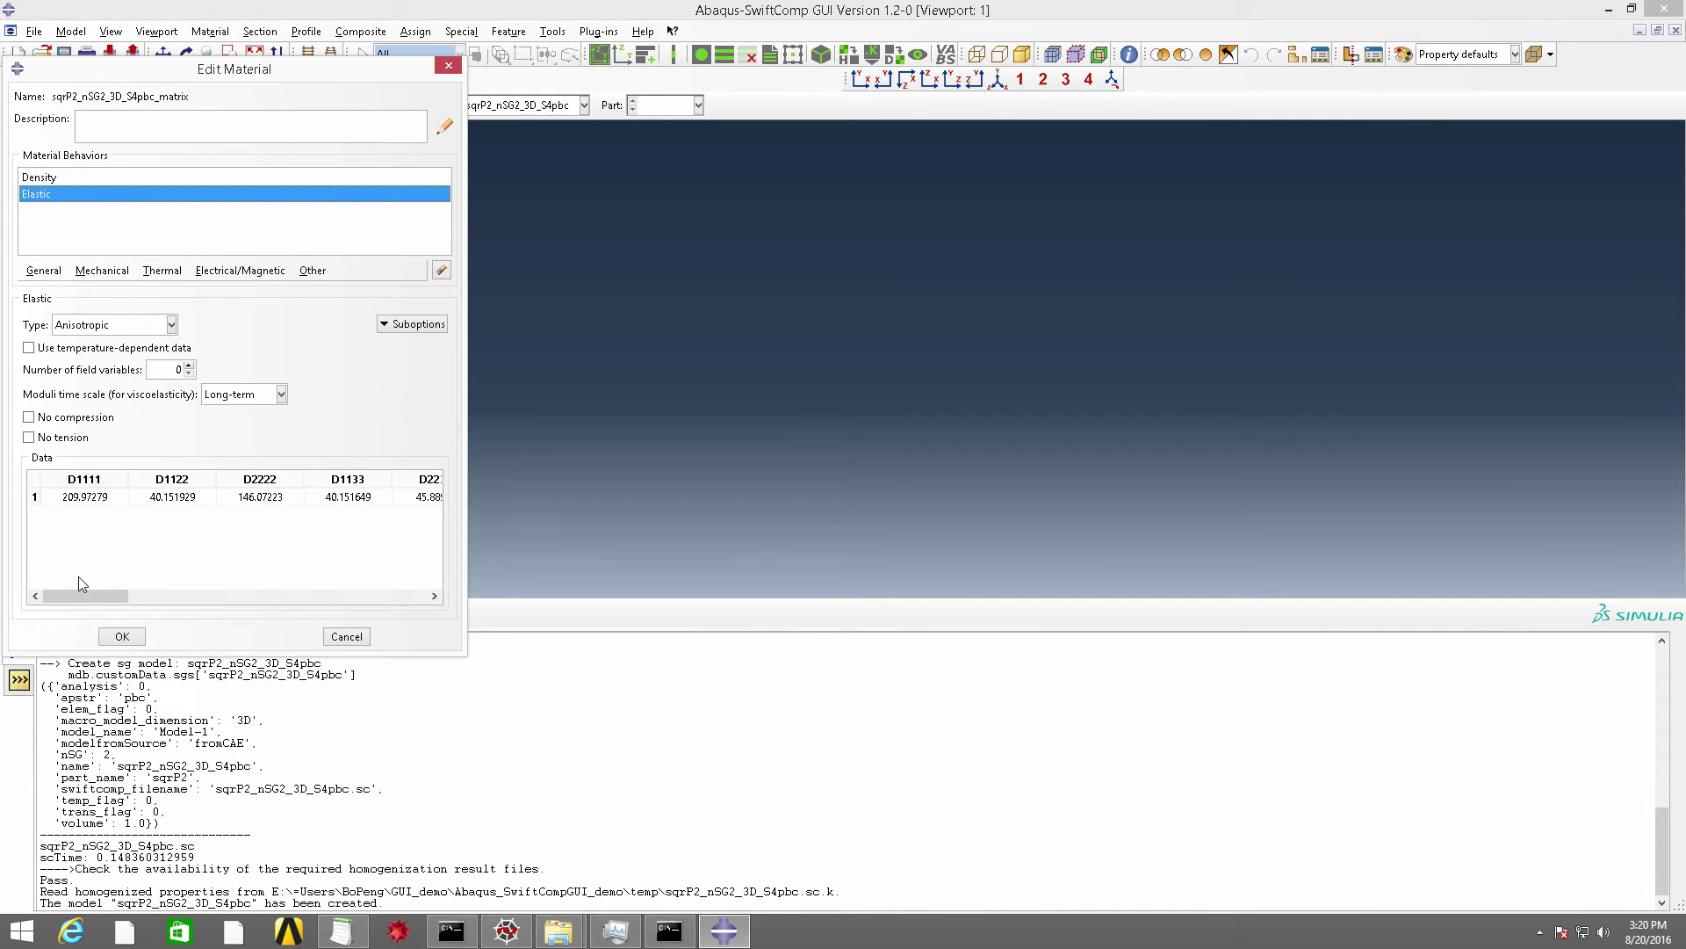
mouse_move(82, 588)
mouse_down()
mouse_move(386, 593)
mouse_move(51, 584)
mouse_up()
click(122, 635)
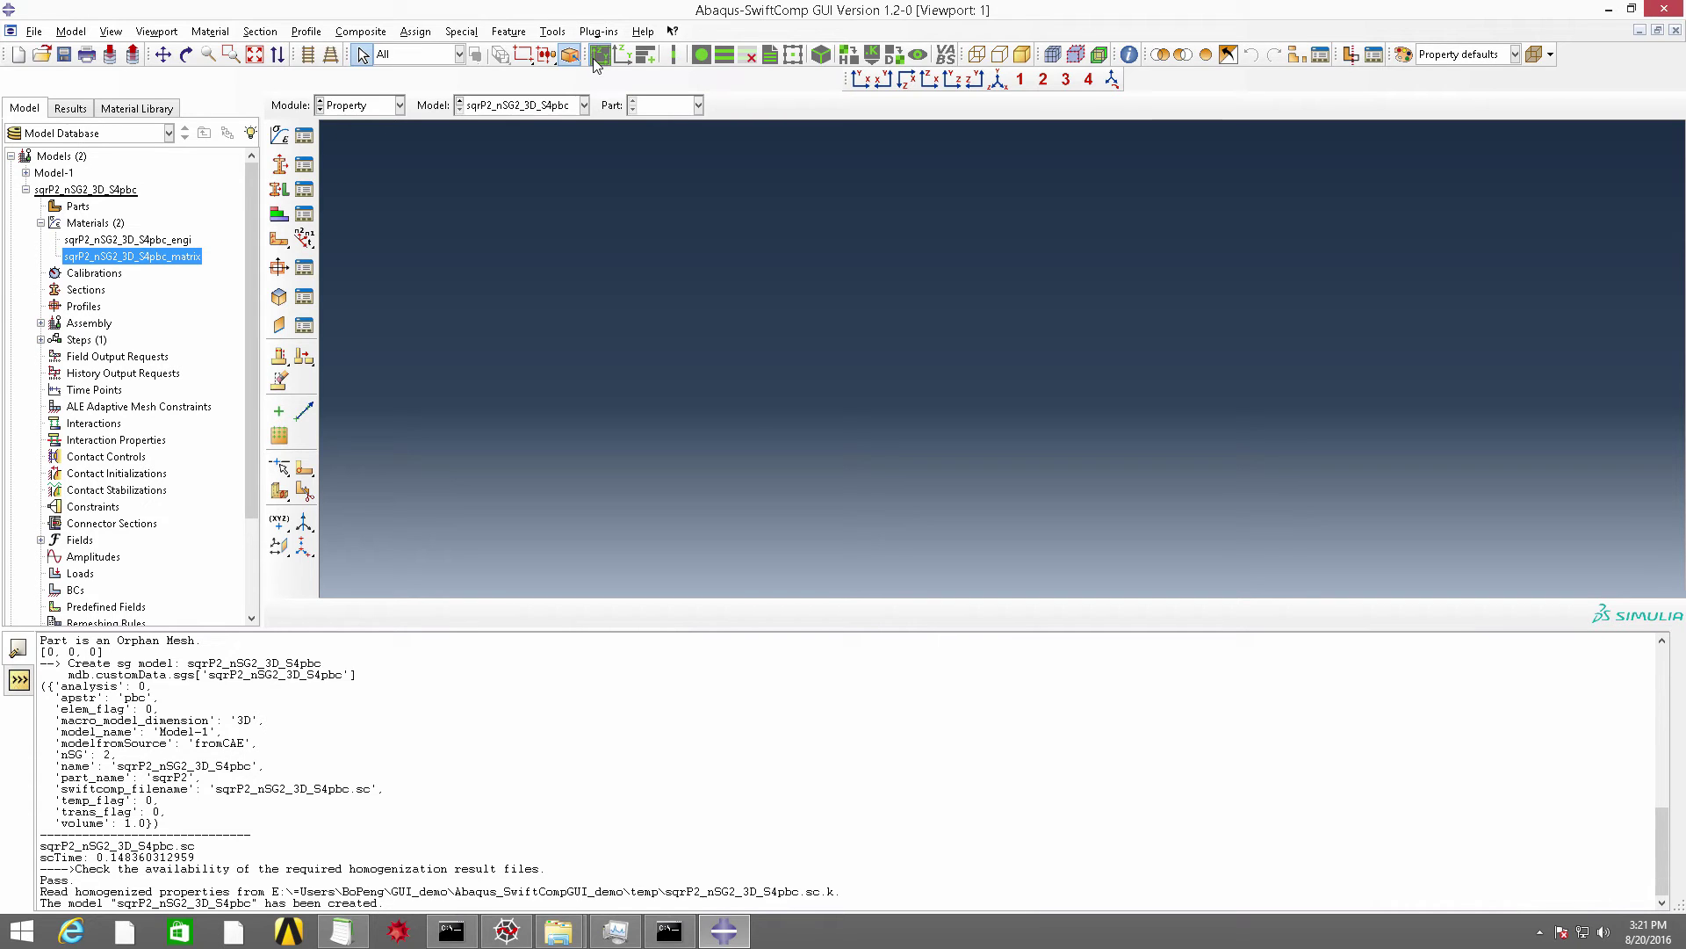
Create Part-1's sketch plane in Model-1 with SG dimension set to 2D.
click(596, 58)
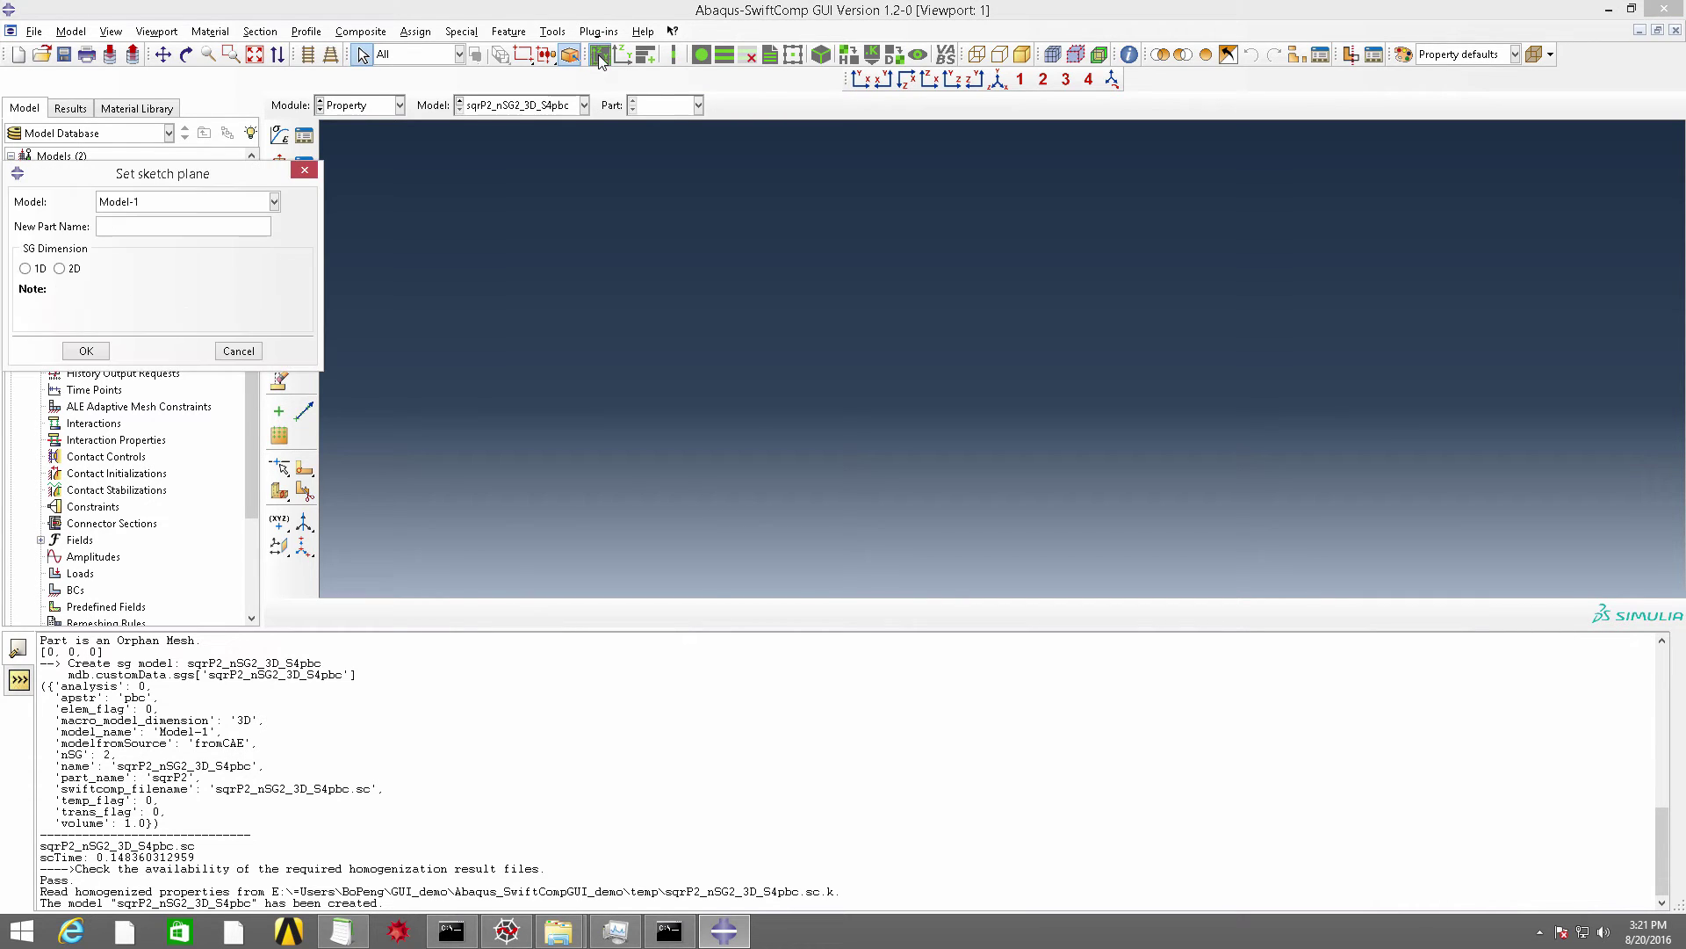
click(273, 202)
click(164, 223)
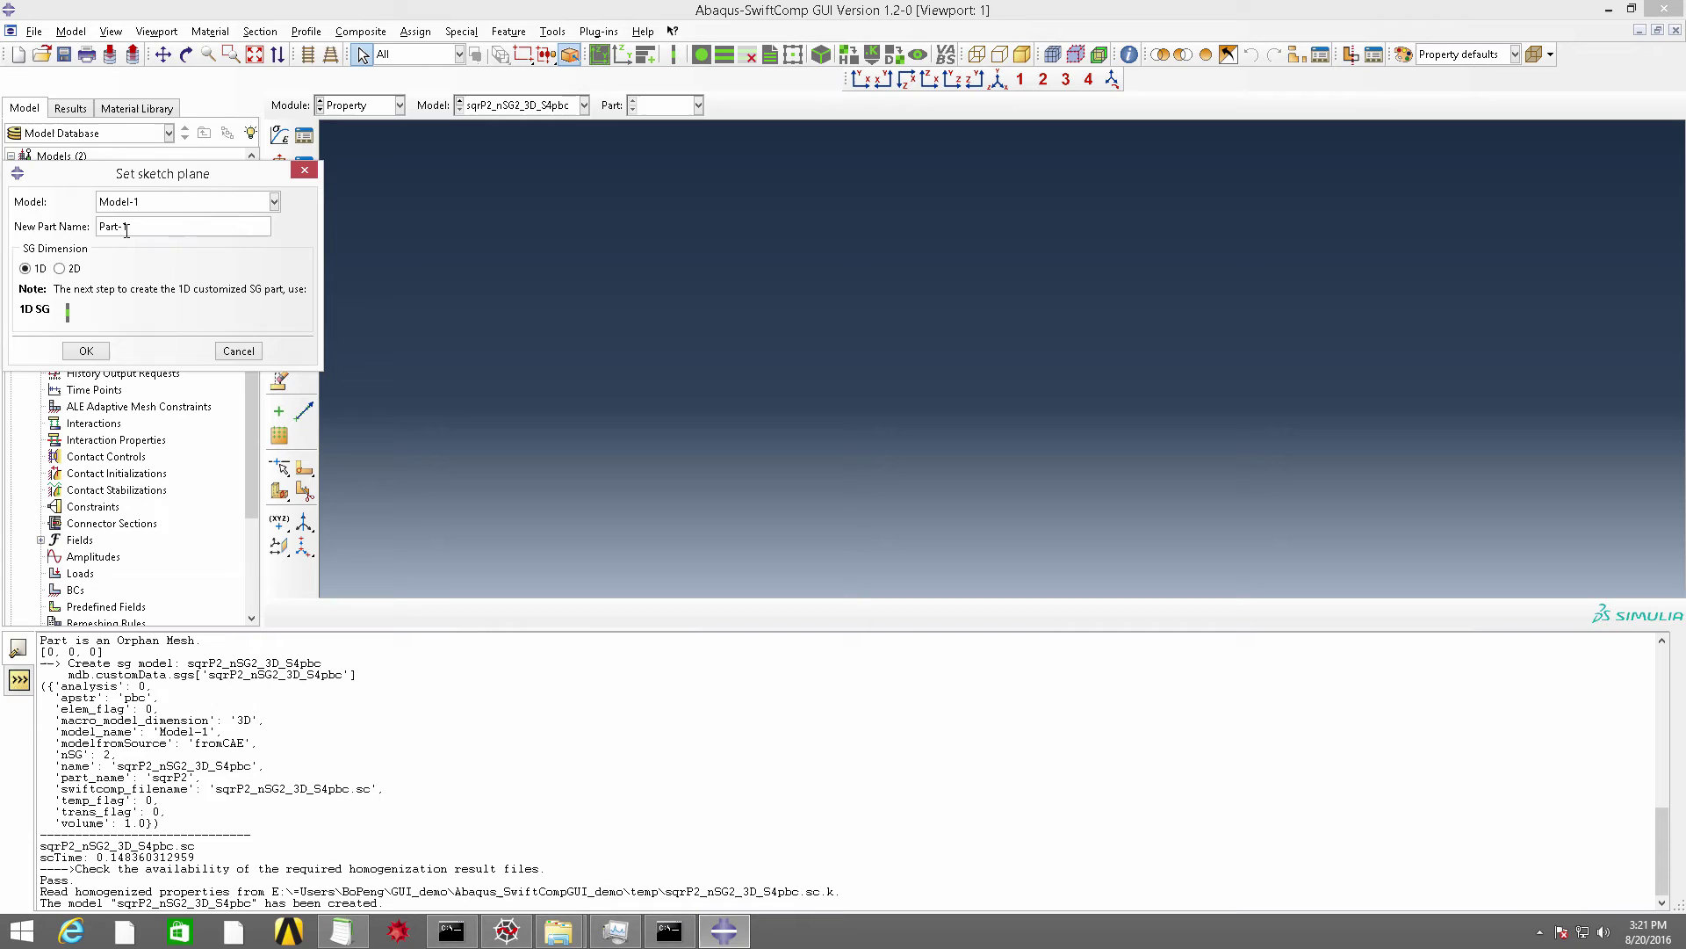
click(59, 268)
click(86, 352)
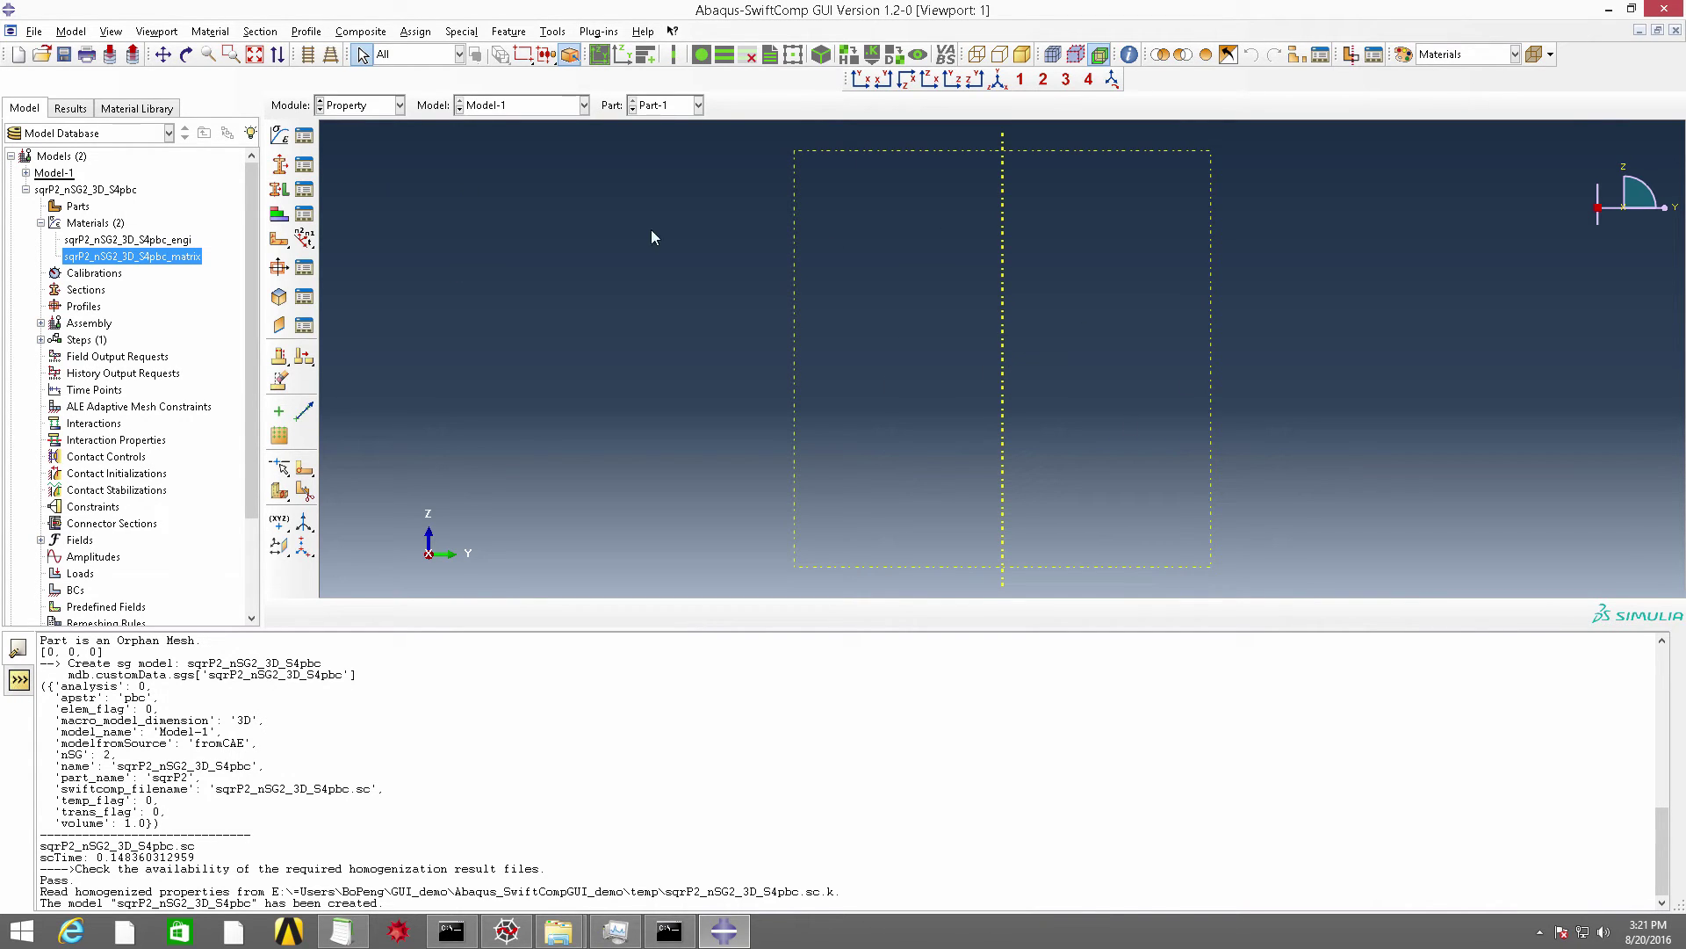
In the Part module, start a planar shell on the dashed plane, vertical axis on the right.
click(362, 104)
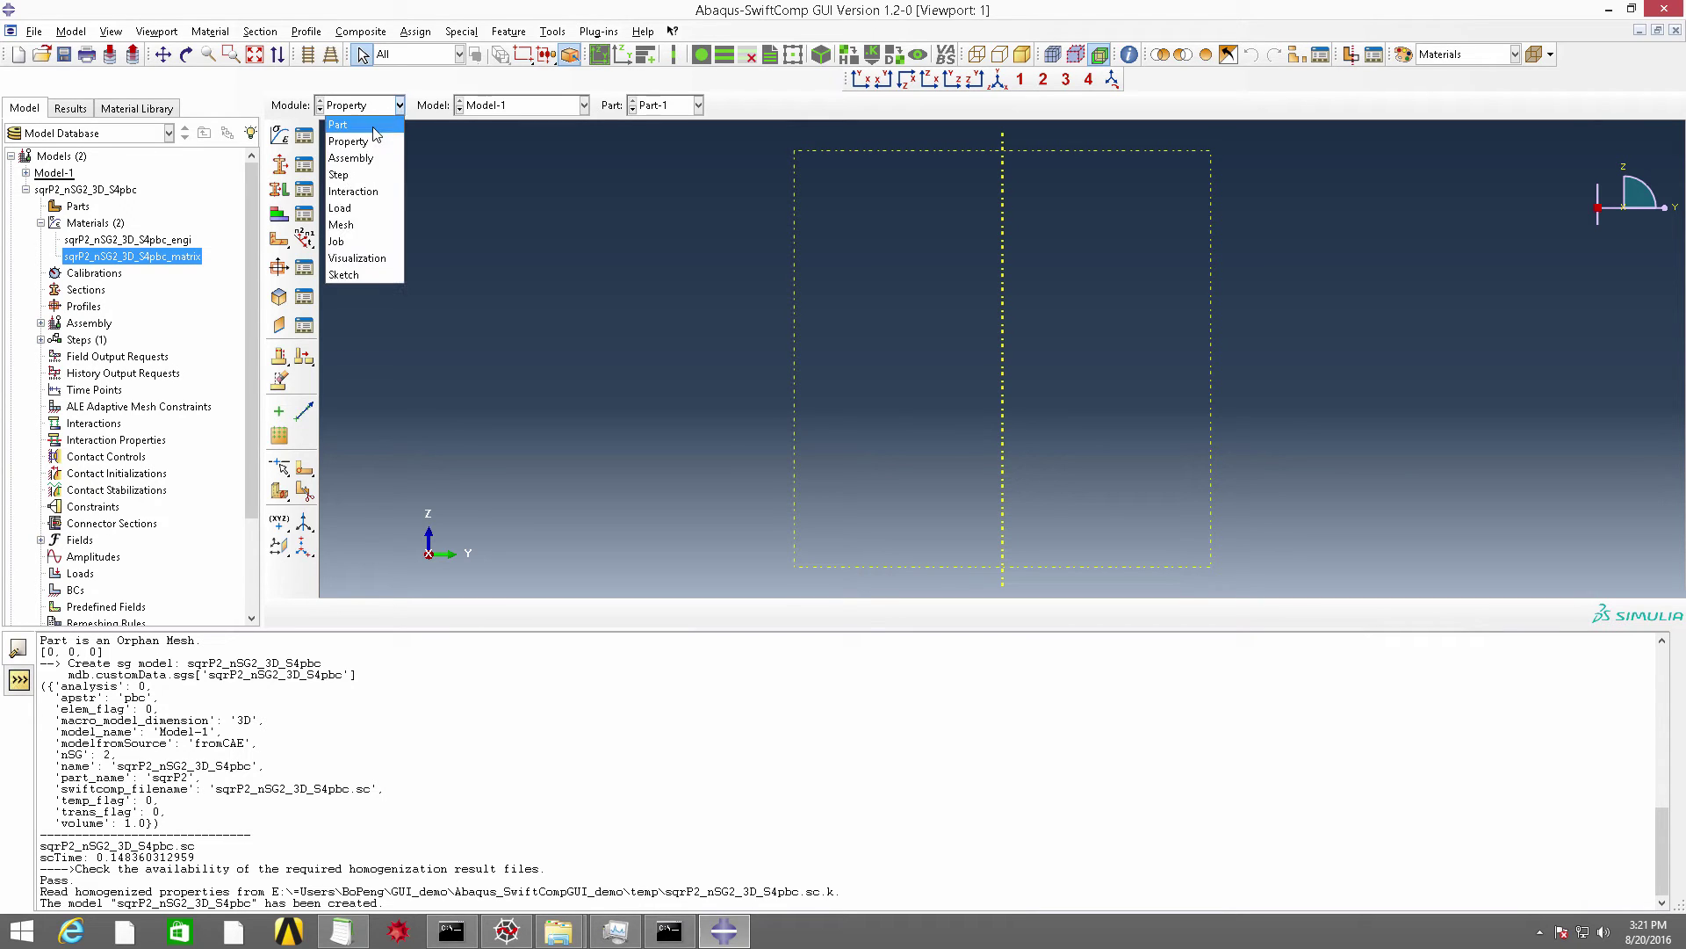
click(368, 121)
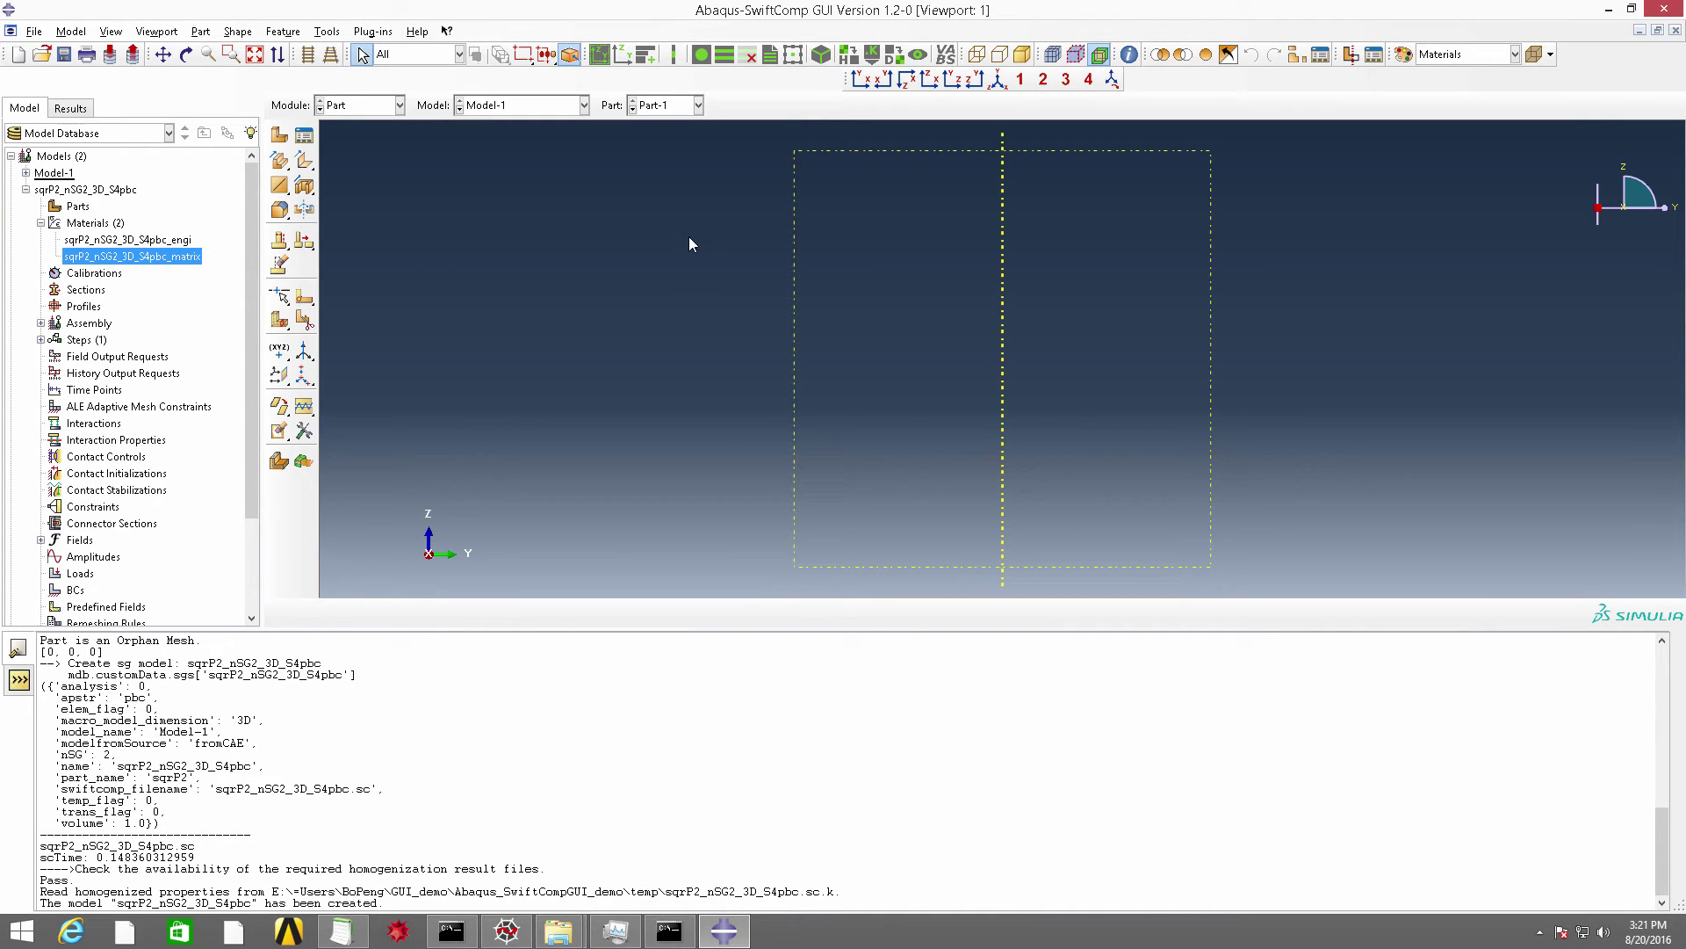
click(304, 161)
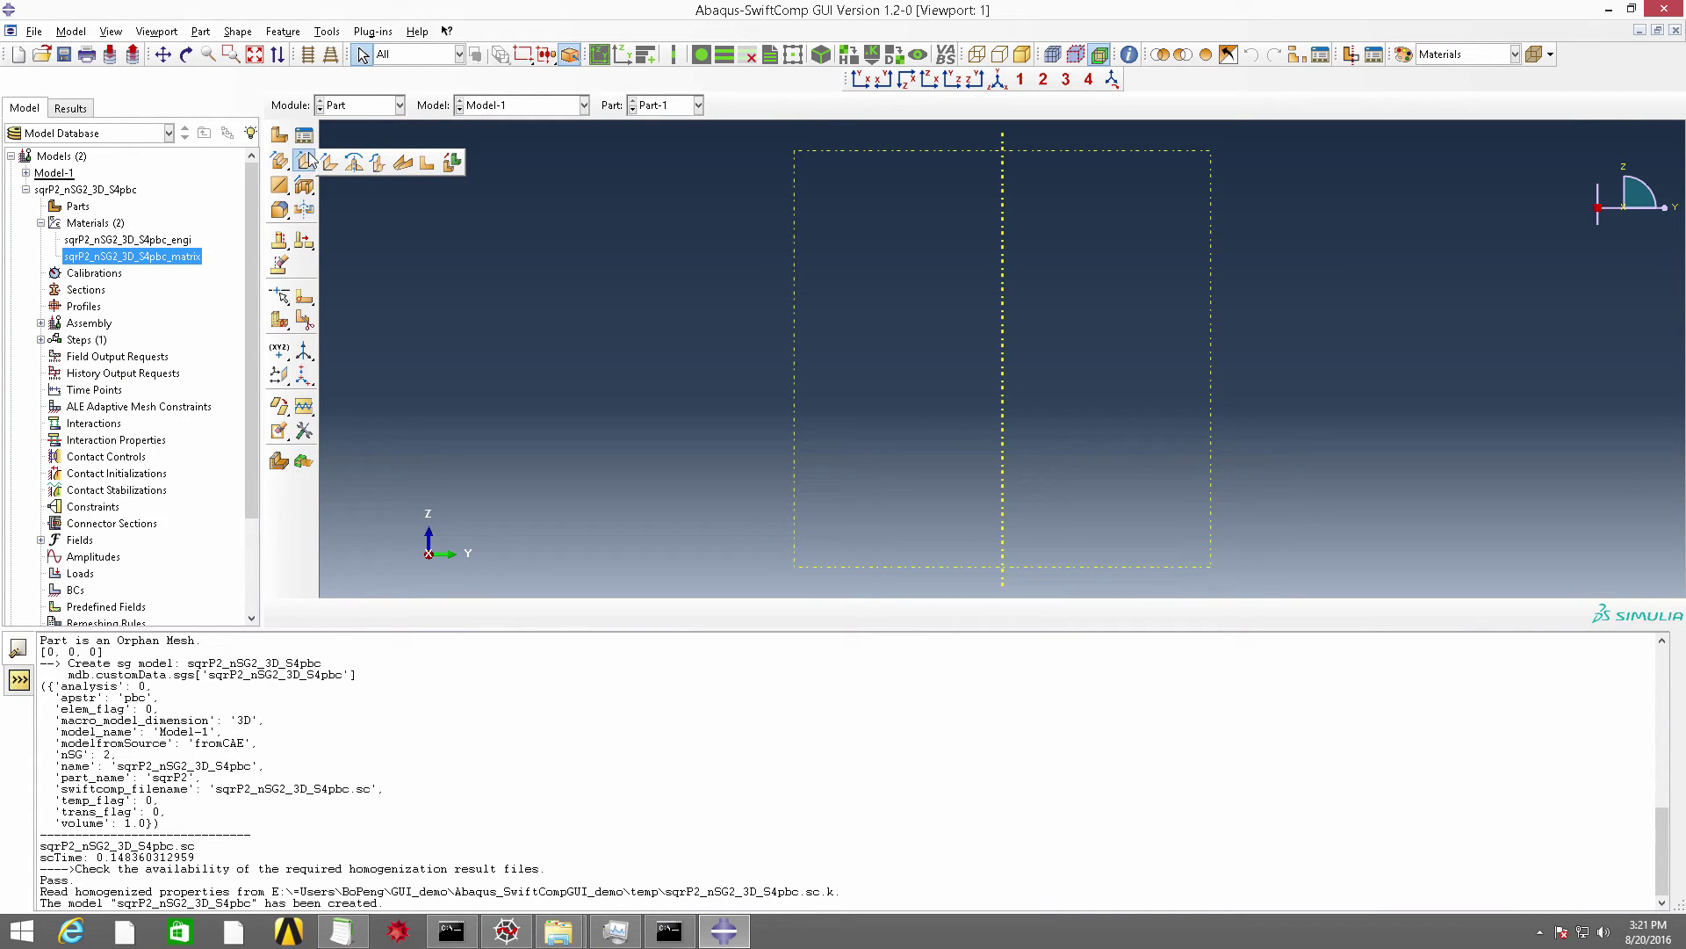
click(426, 165)
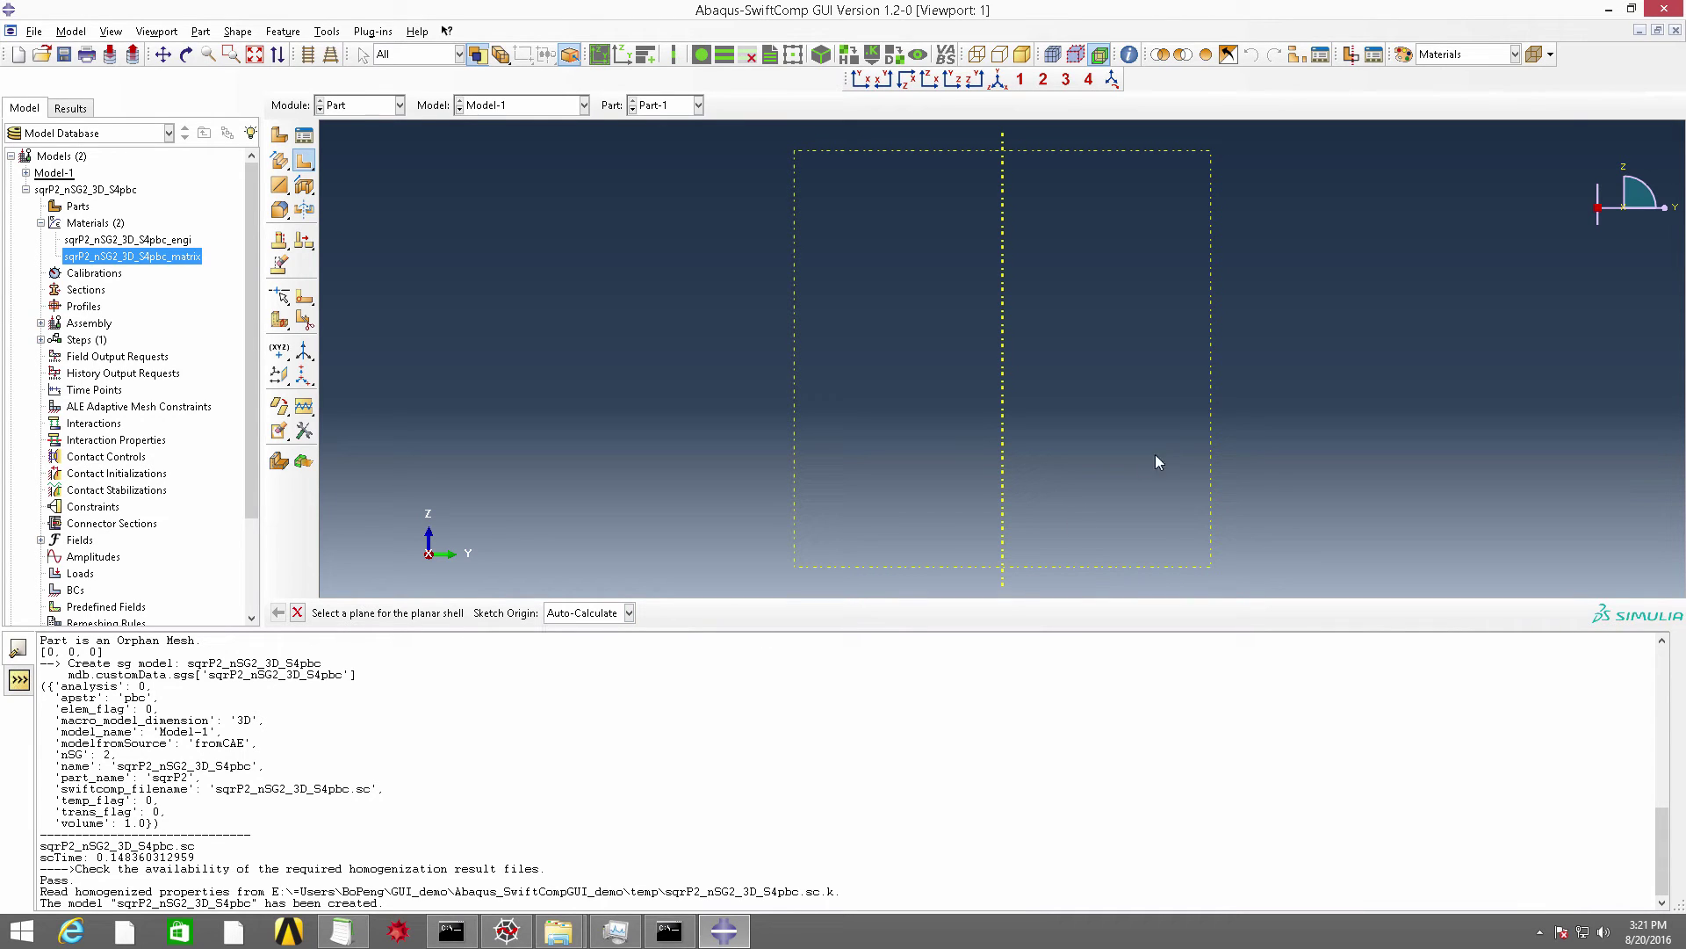
click(1213, 466)
click(1003, 502)
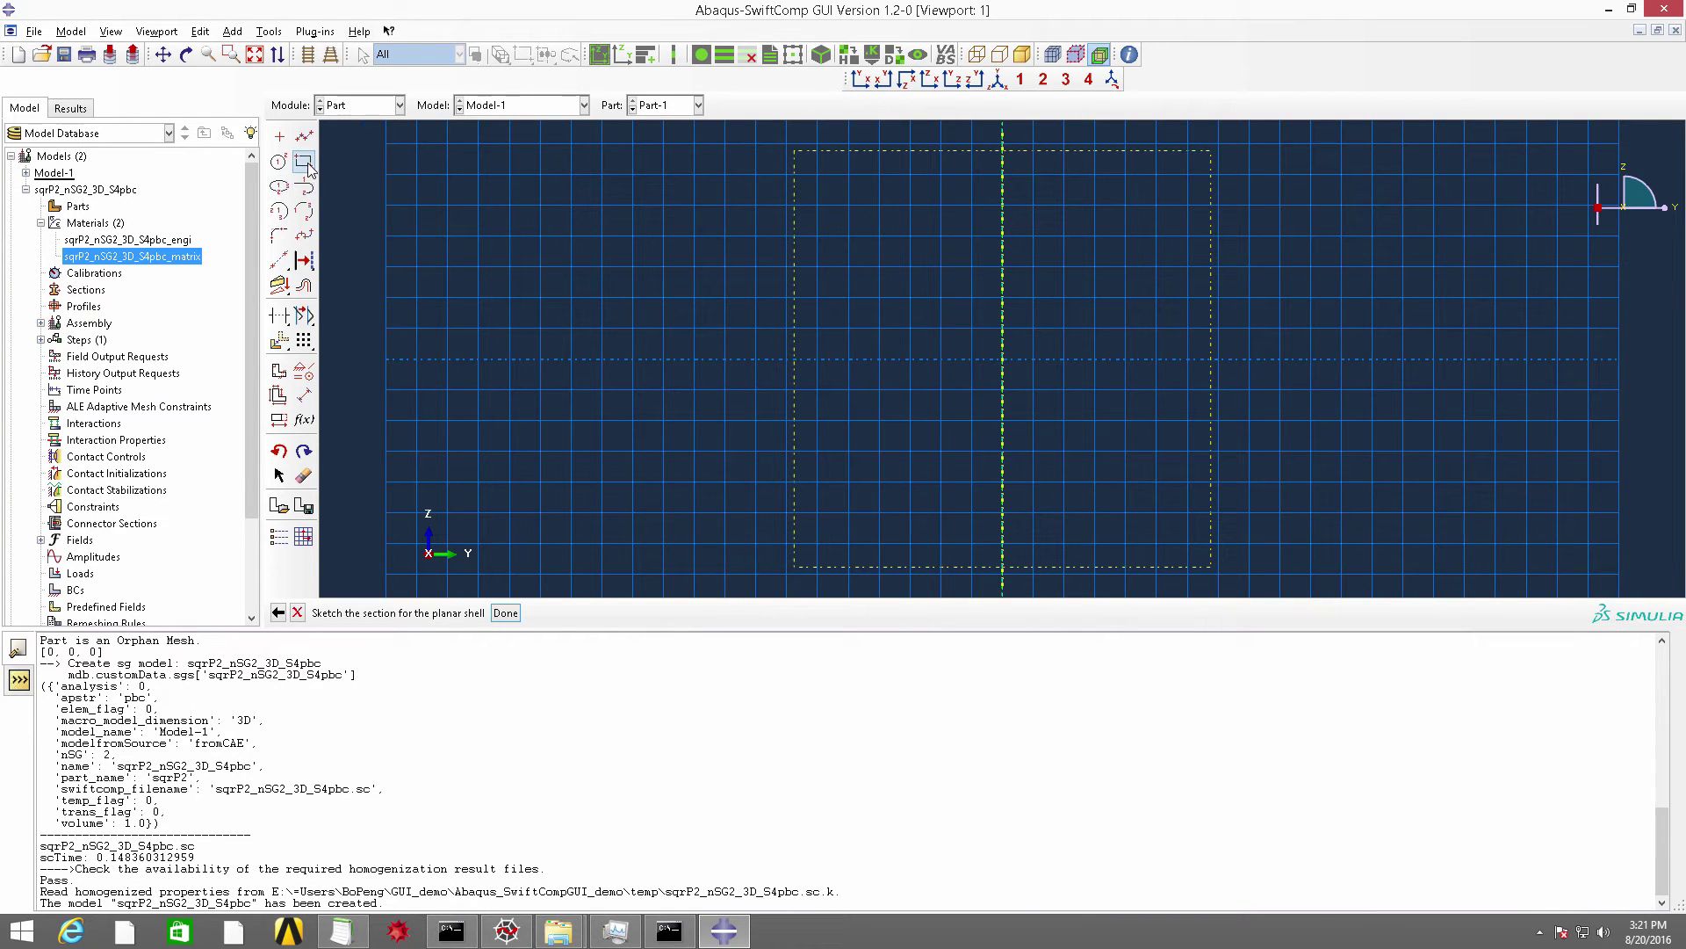
Draw a square by its upper-left and lower-right corners.
click(306, 165)
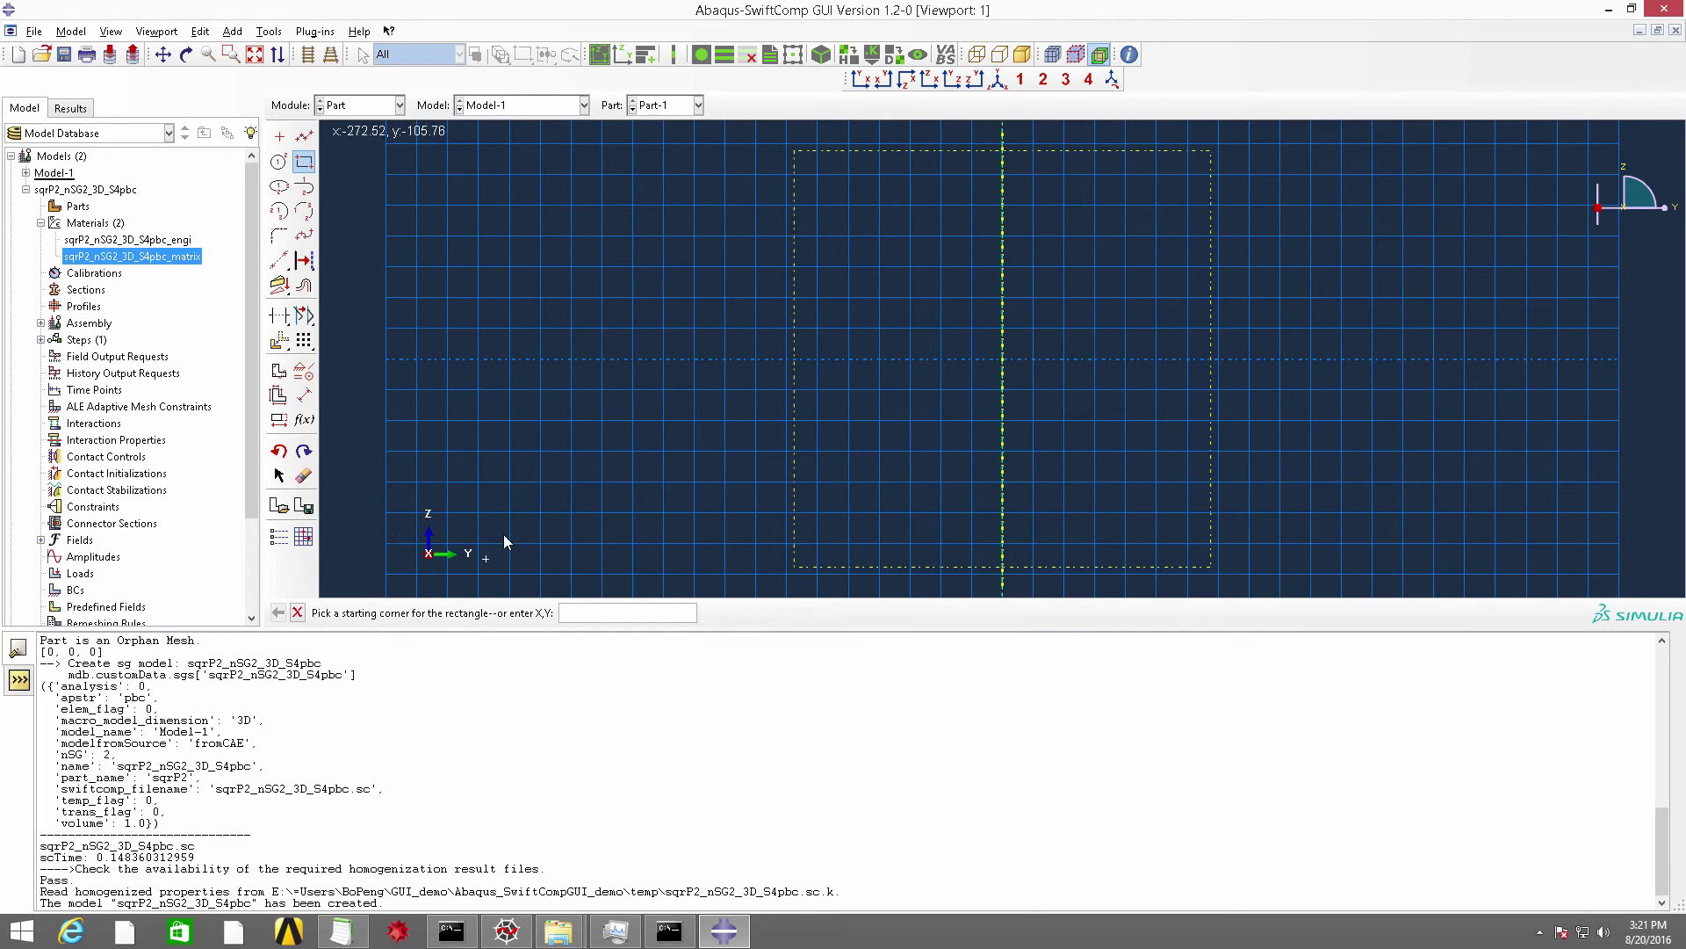
click(817, 206)
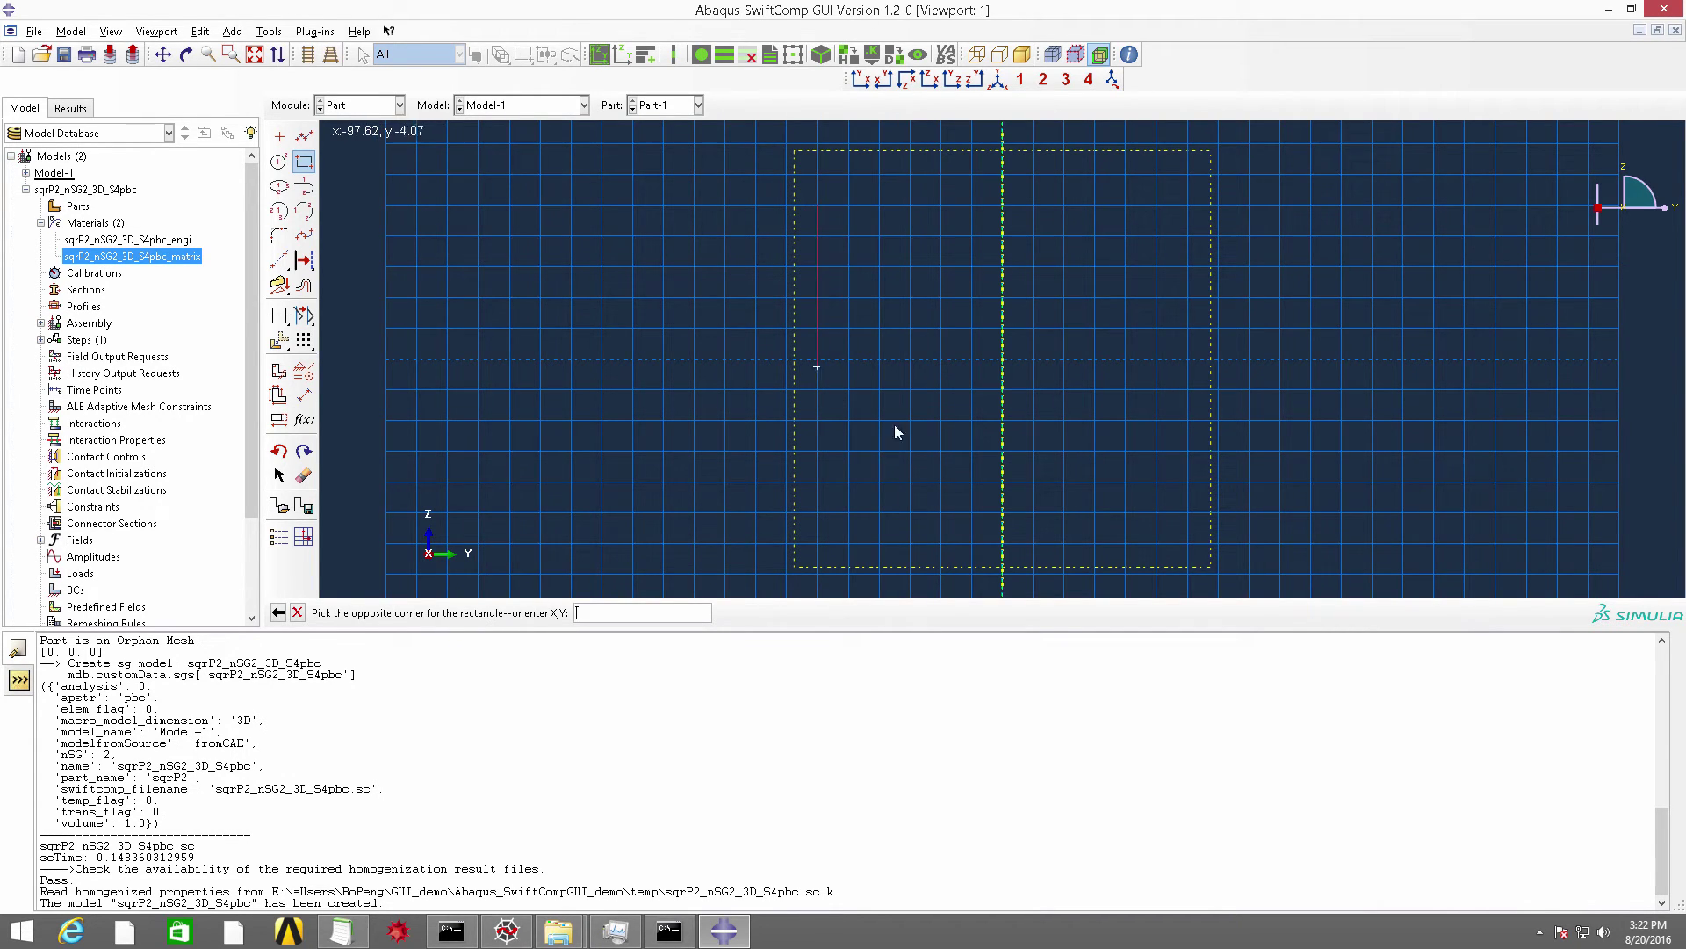
click(1158, 515)
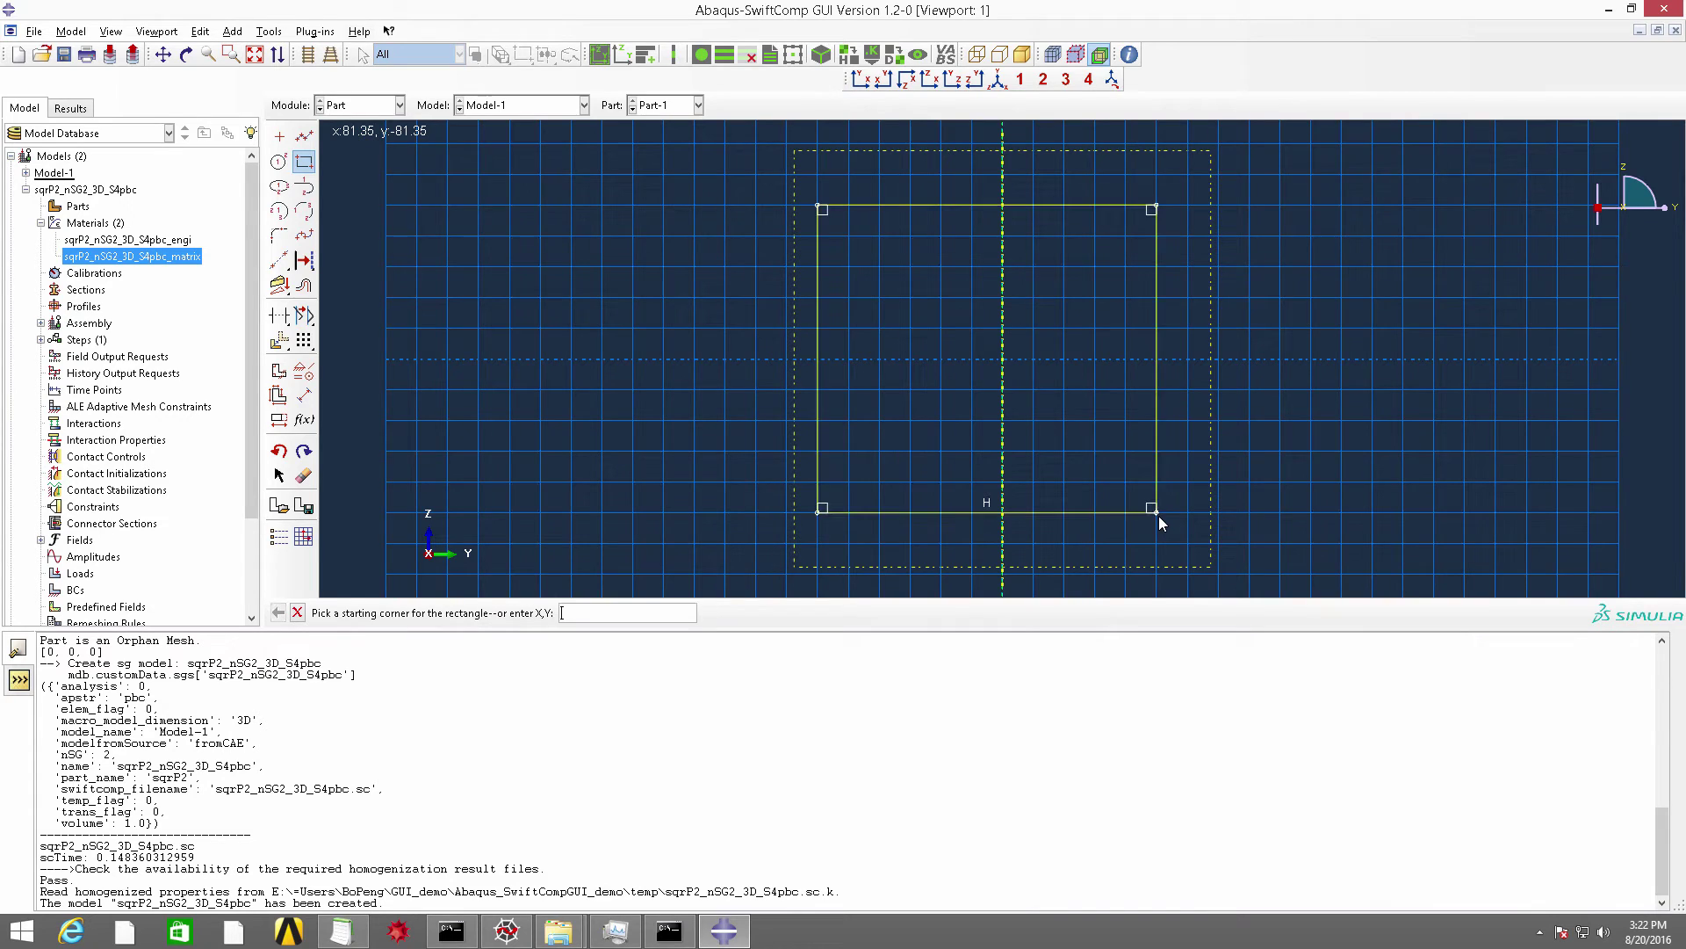
Draw a small circle inside the square's upper-left area.
click(278, 161)
click(902, 290)
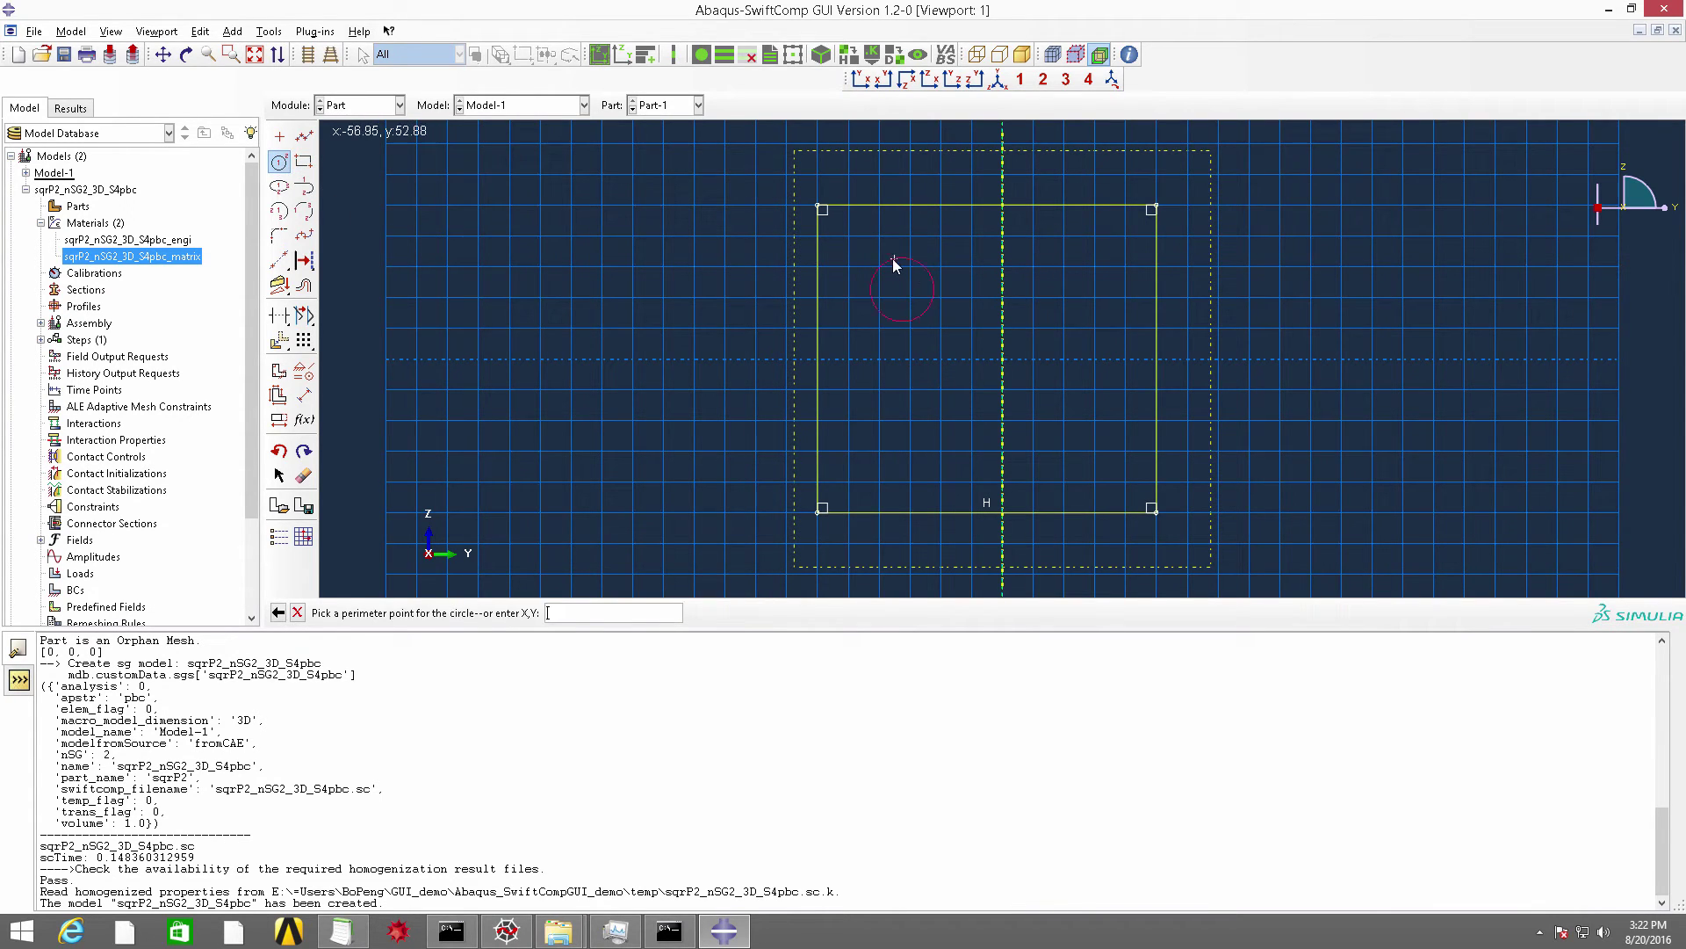
click(879, 256)
middle_click(939, 284)
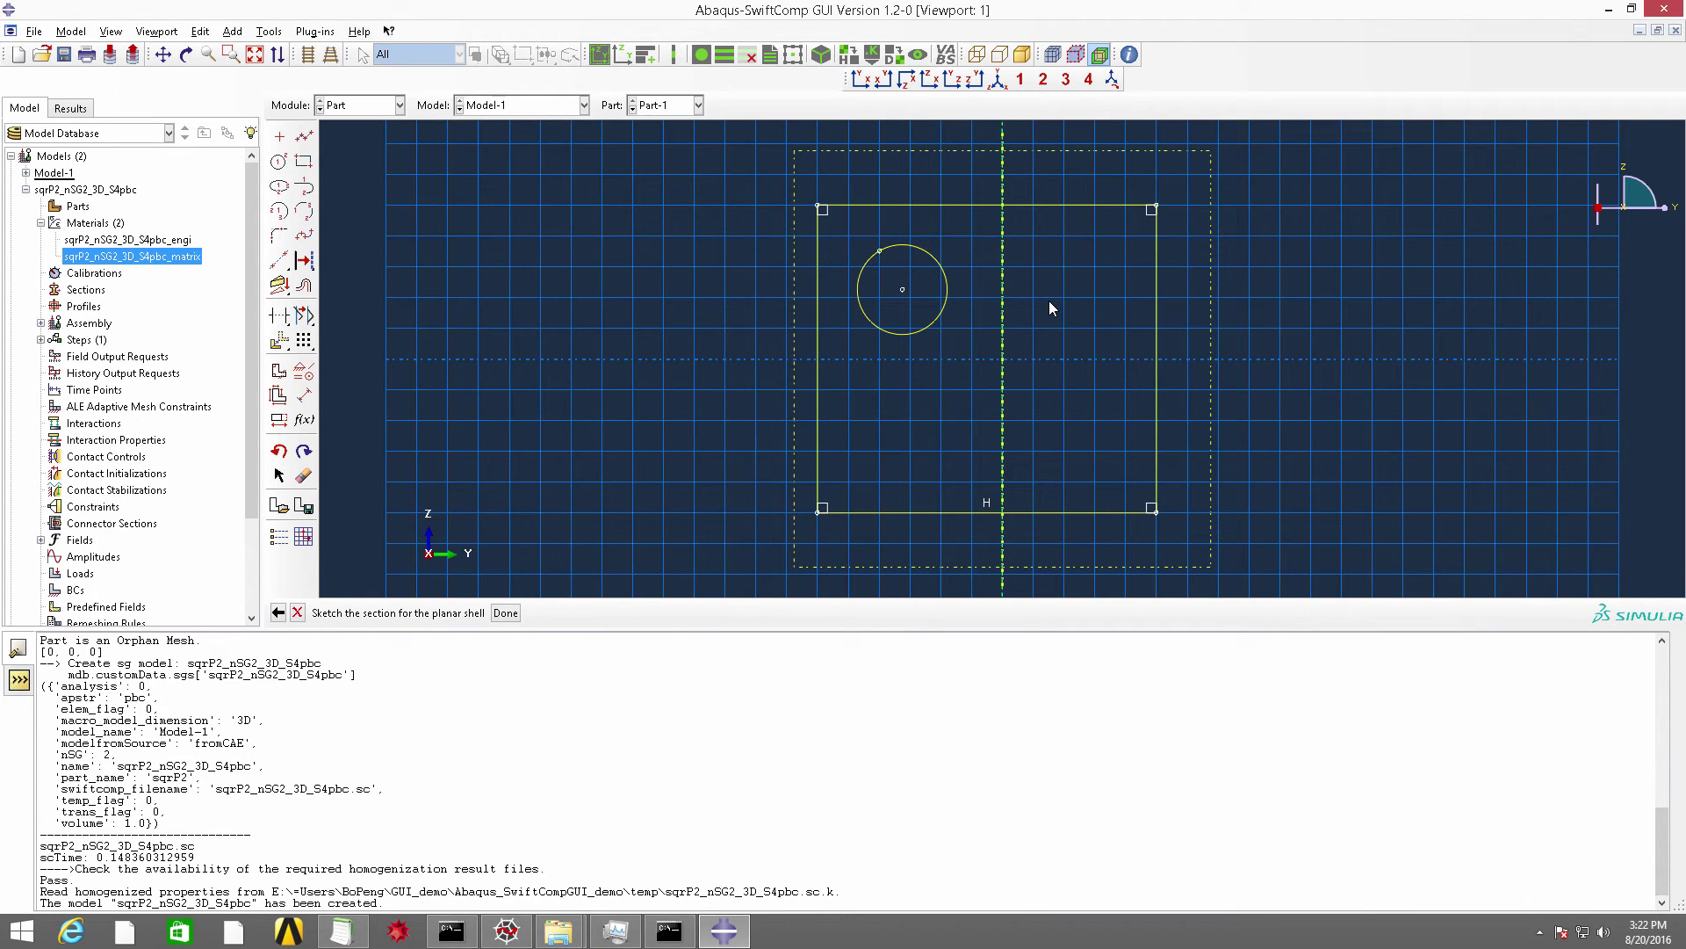
Finish the shell with a hole and move to the Property module's section list.
click(506, 612)
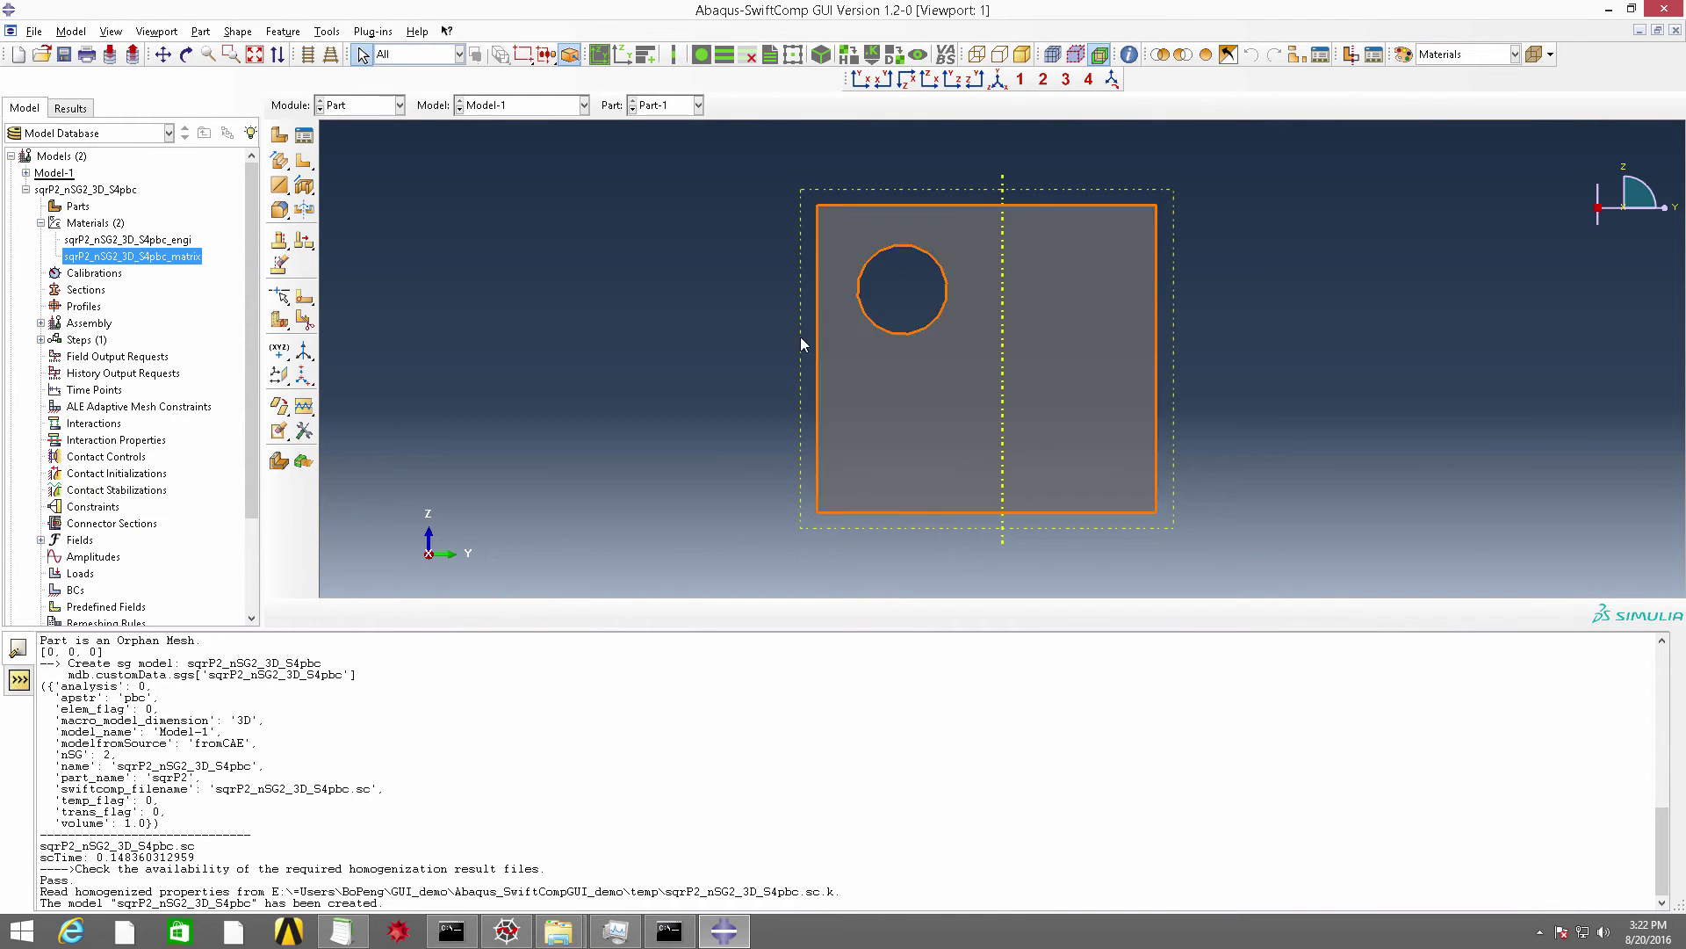
click(387, 105)
click(381, 143)
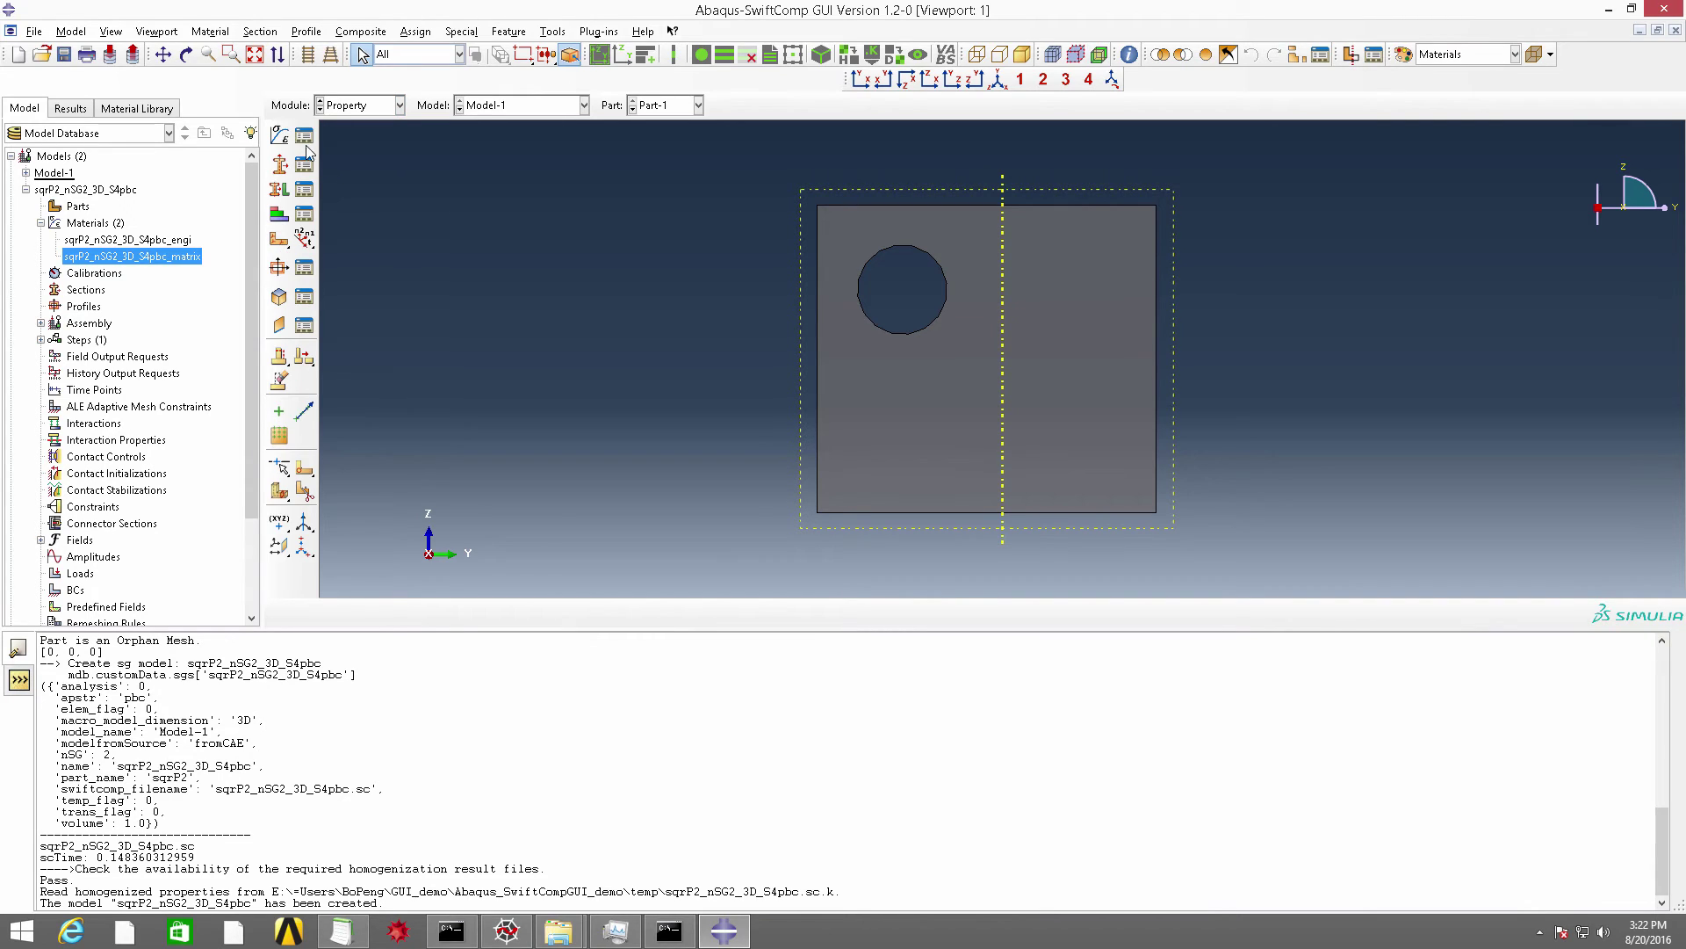
click(303, 138)
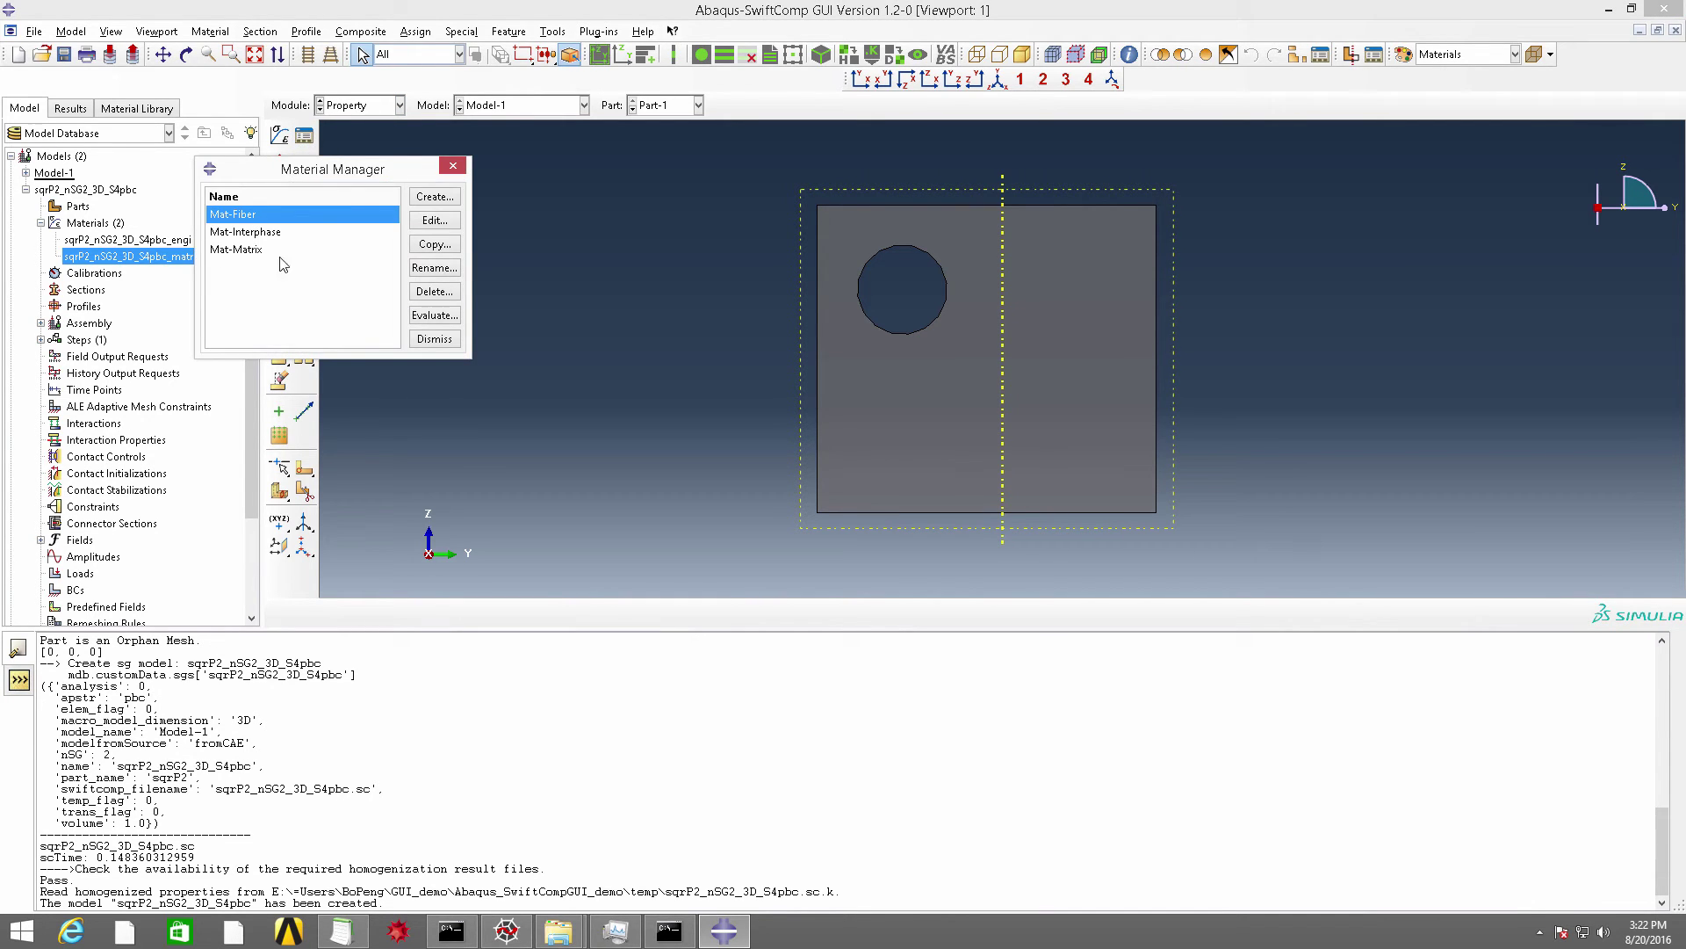
click(451, 168)
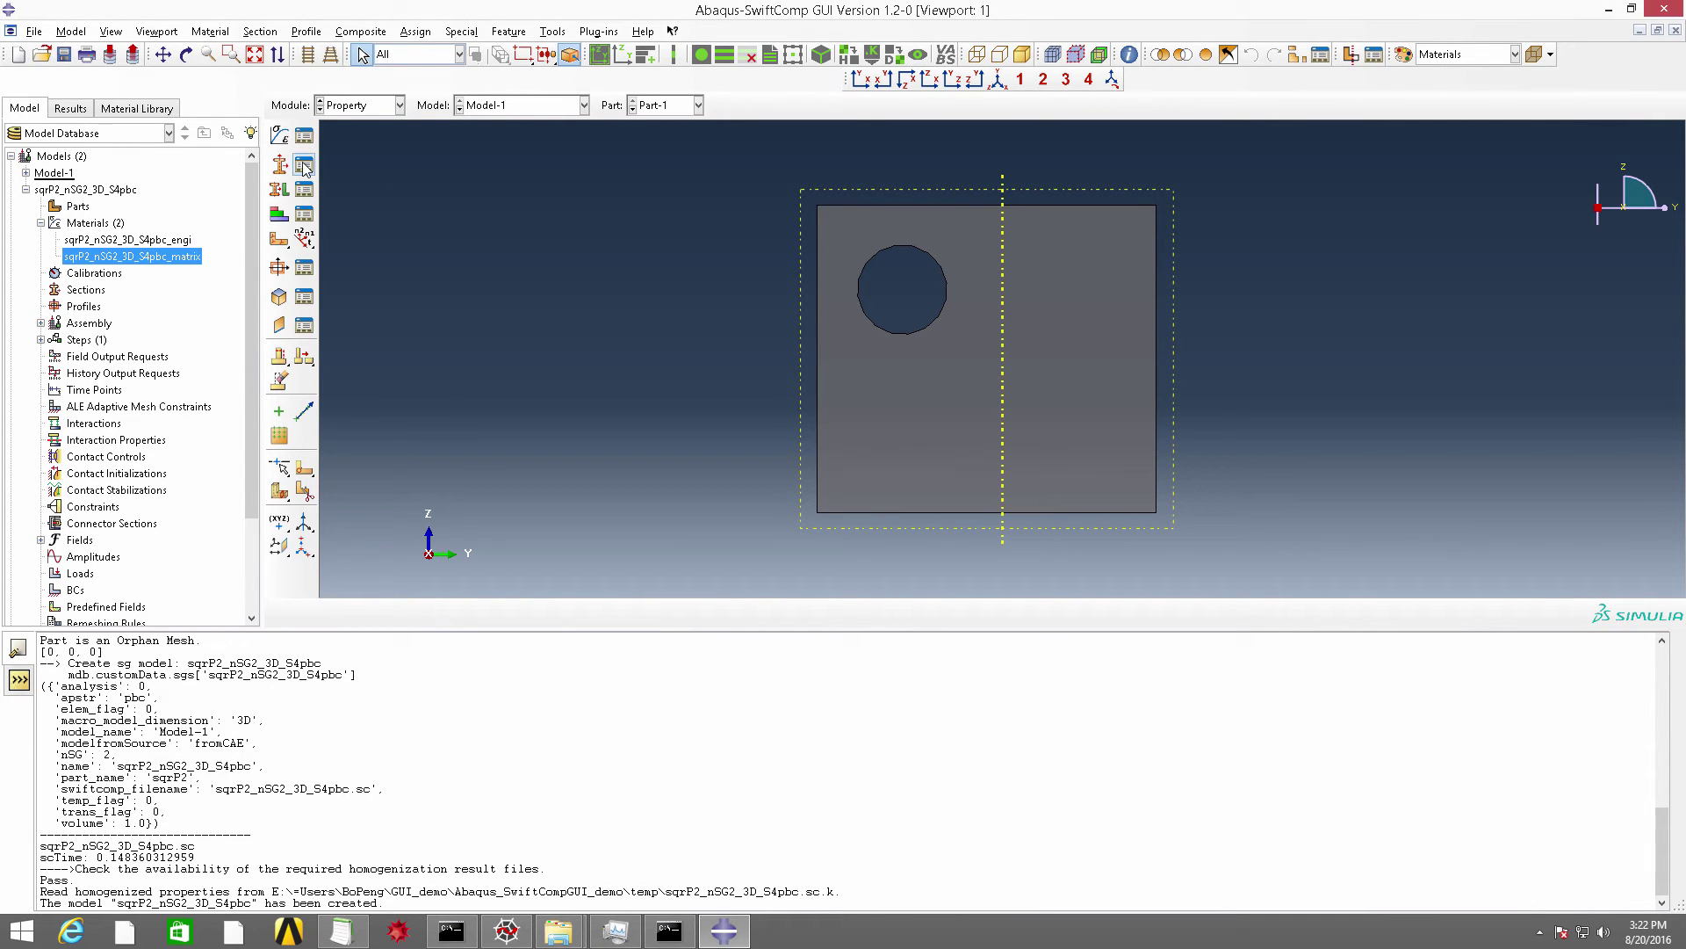
click(304, 166)
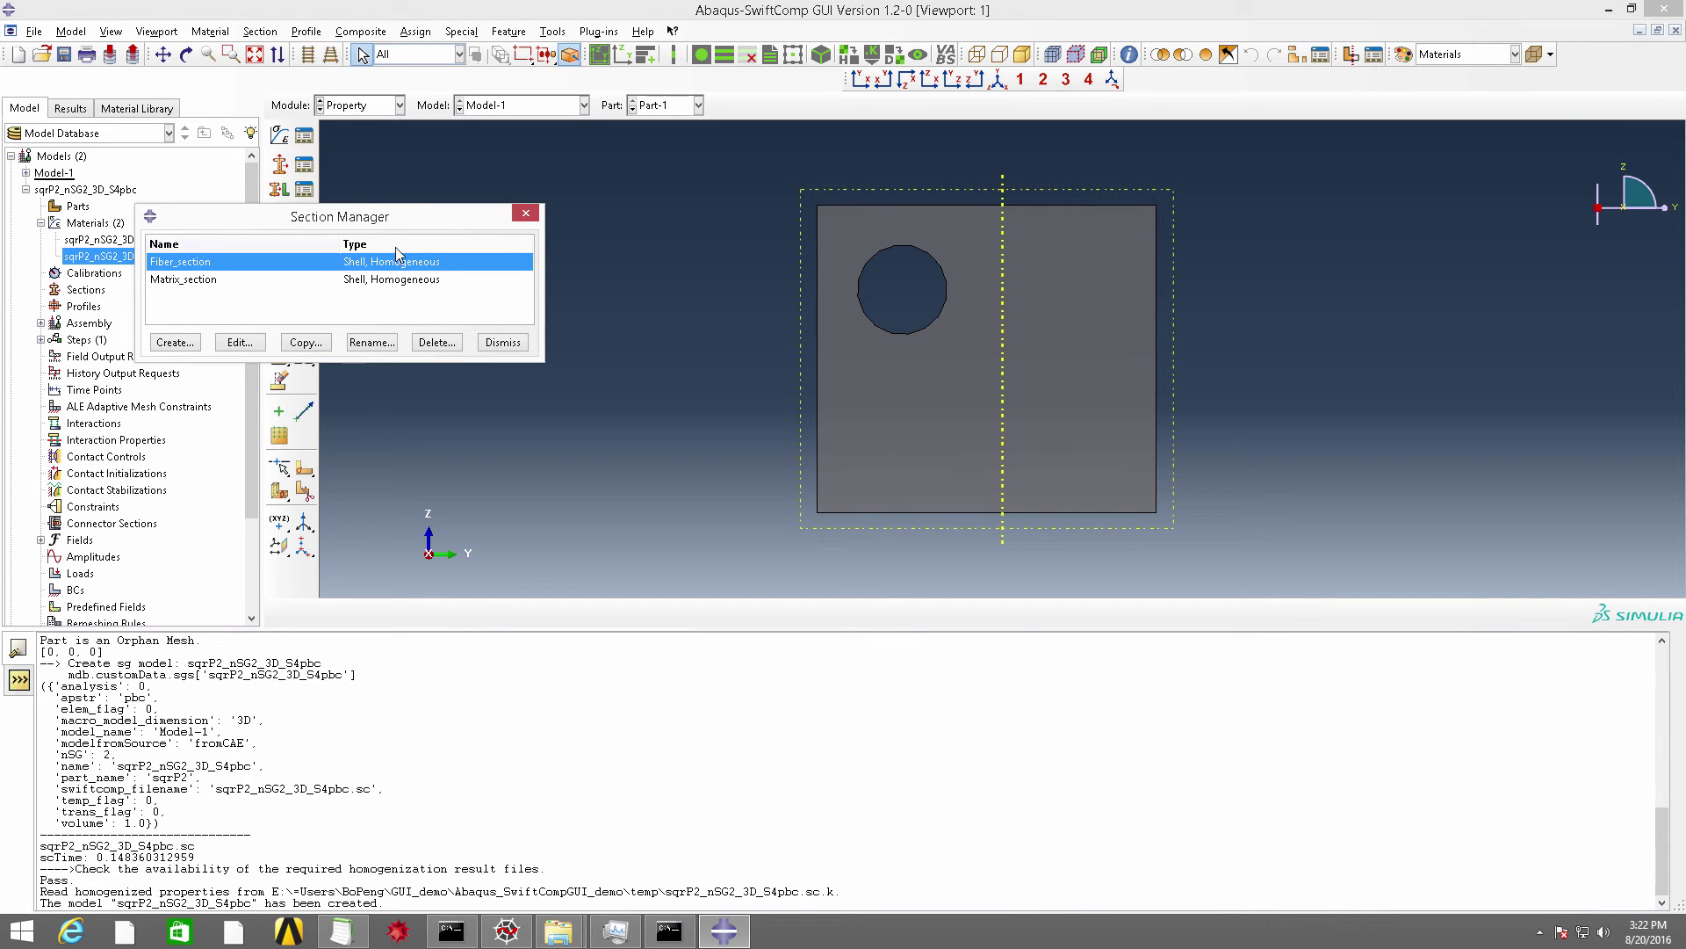
click(524, 216)
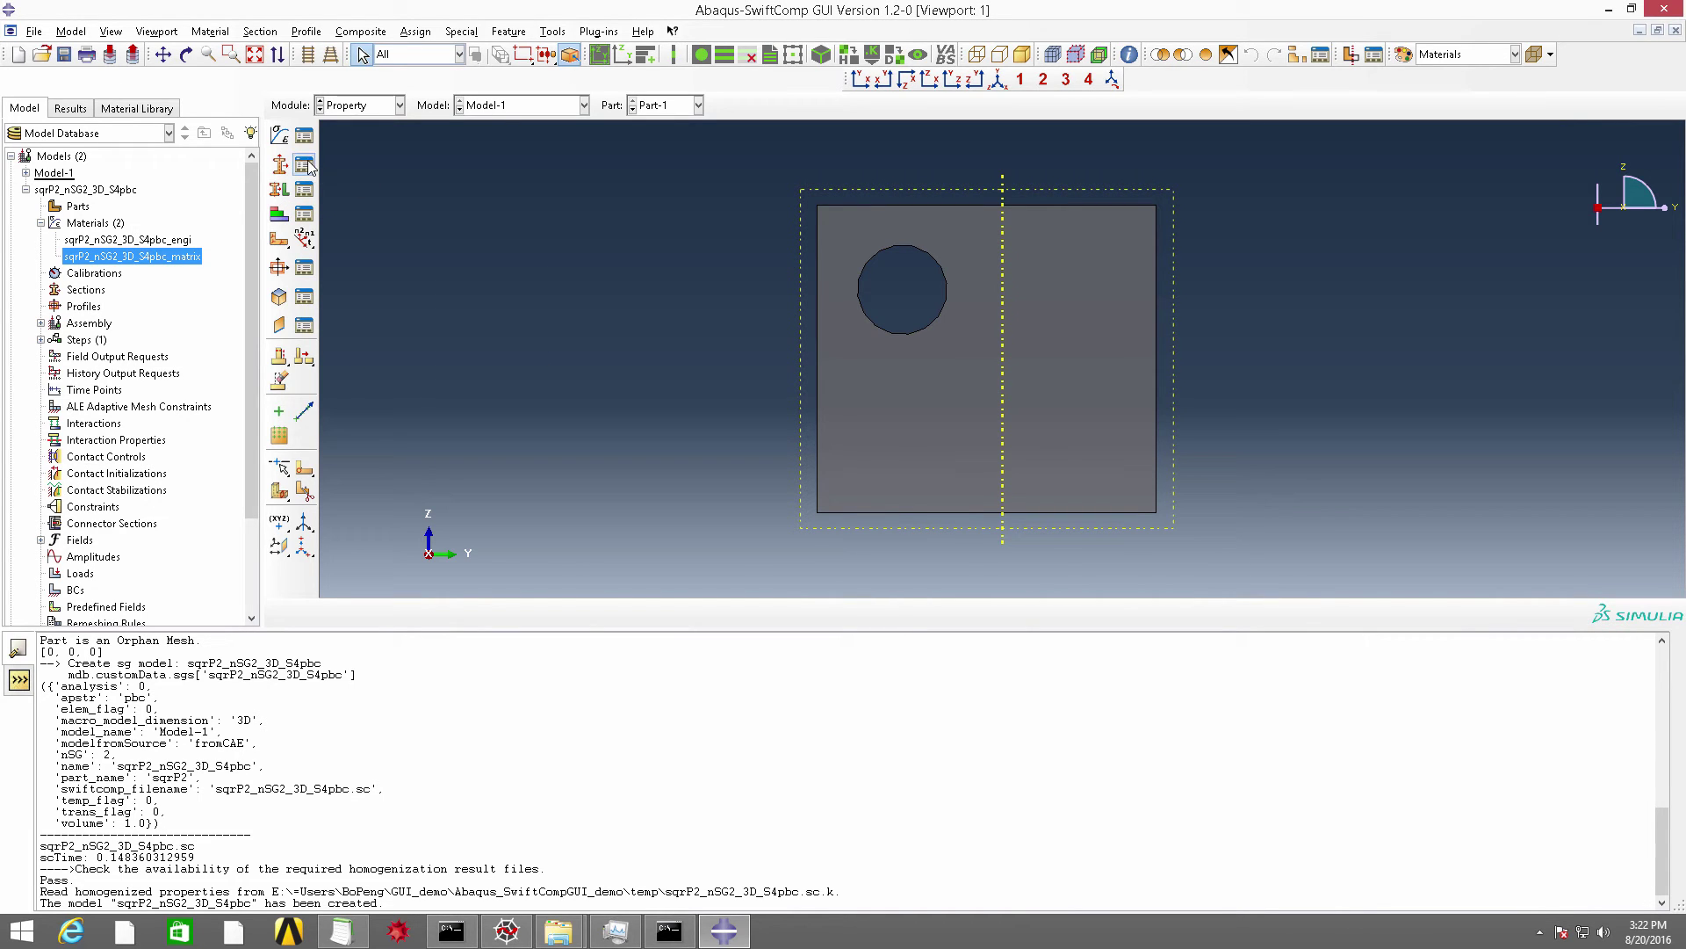
click(306, 166)
Create homogeneous shell Section-3, 0.1 thick, using Mat-Matrix.
click(175, 342)
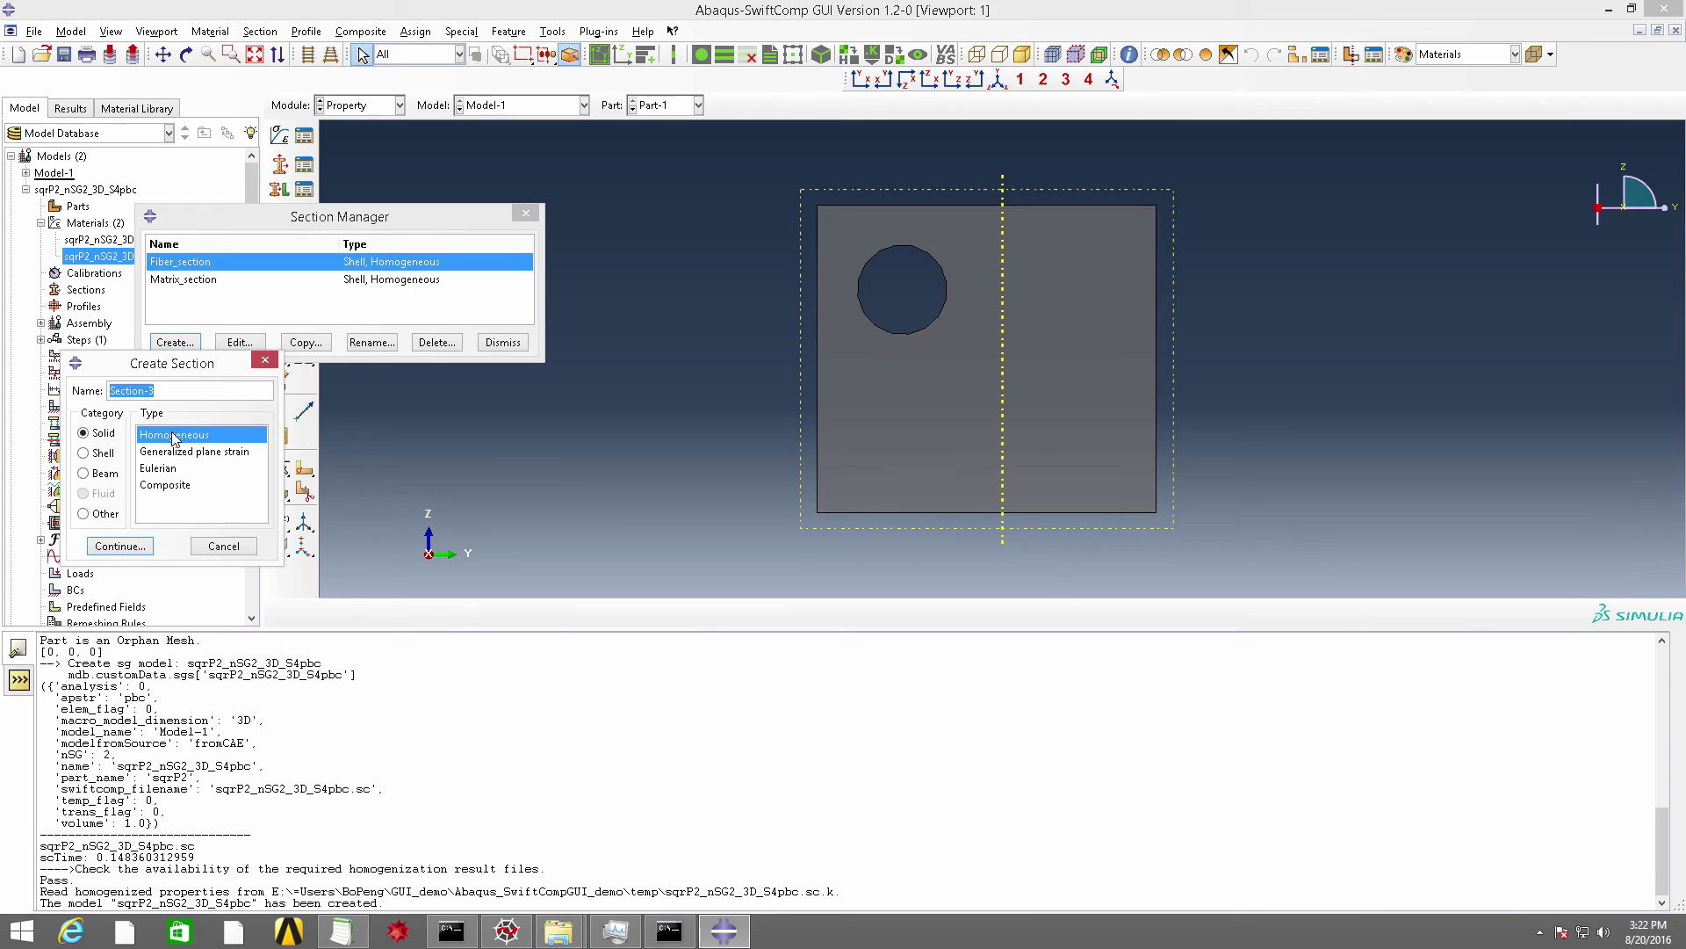
click(84, 454)
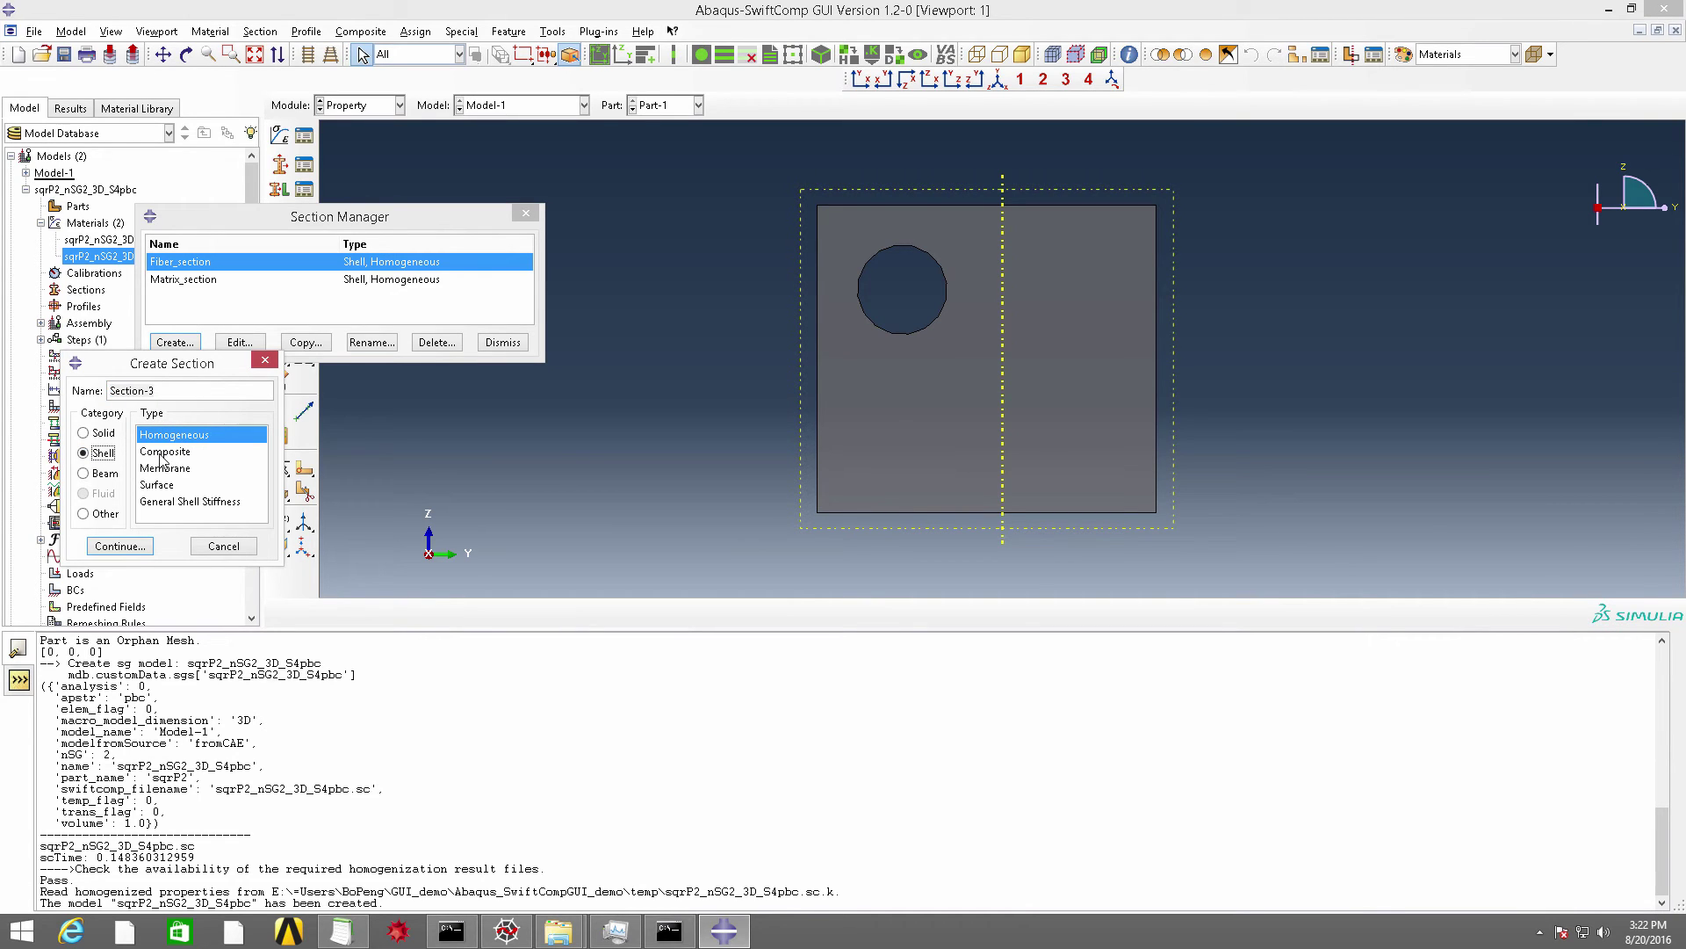
click(117, 546)
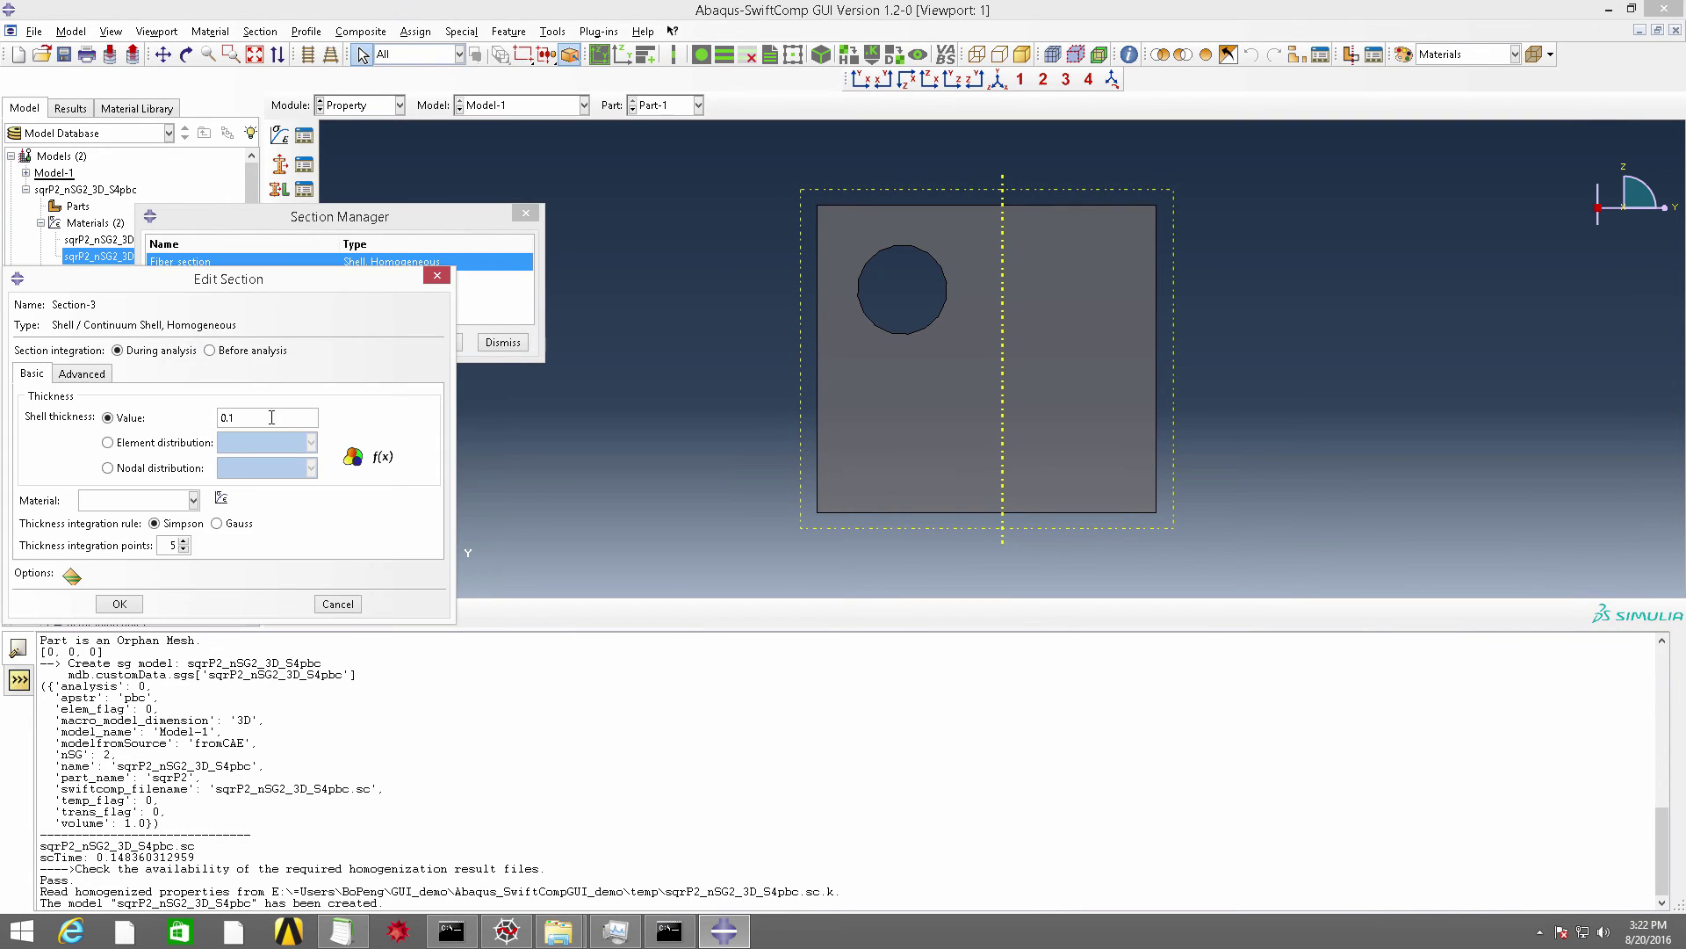
click(192, 500)
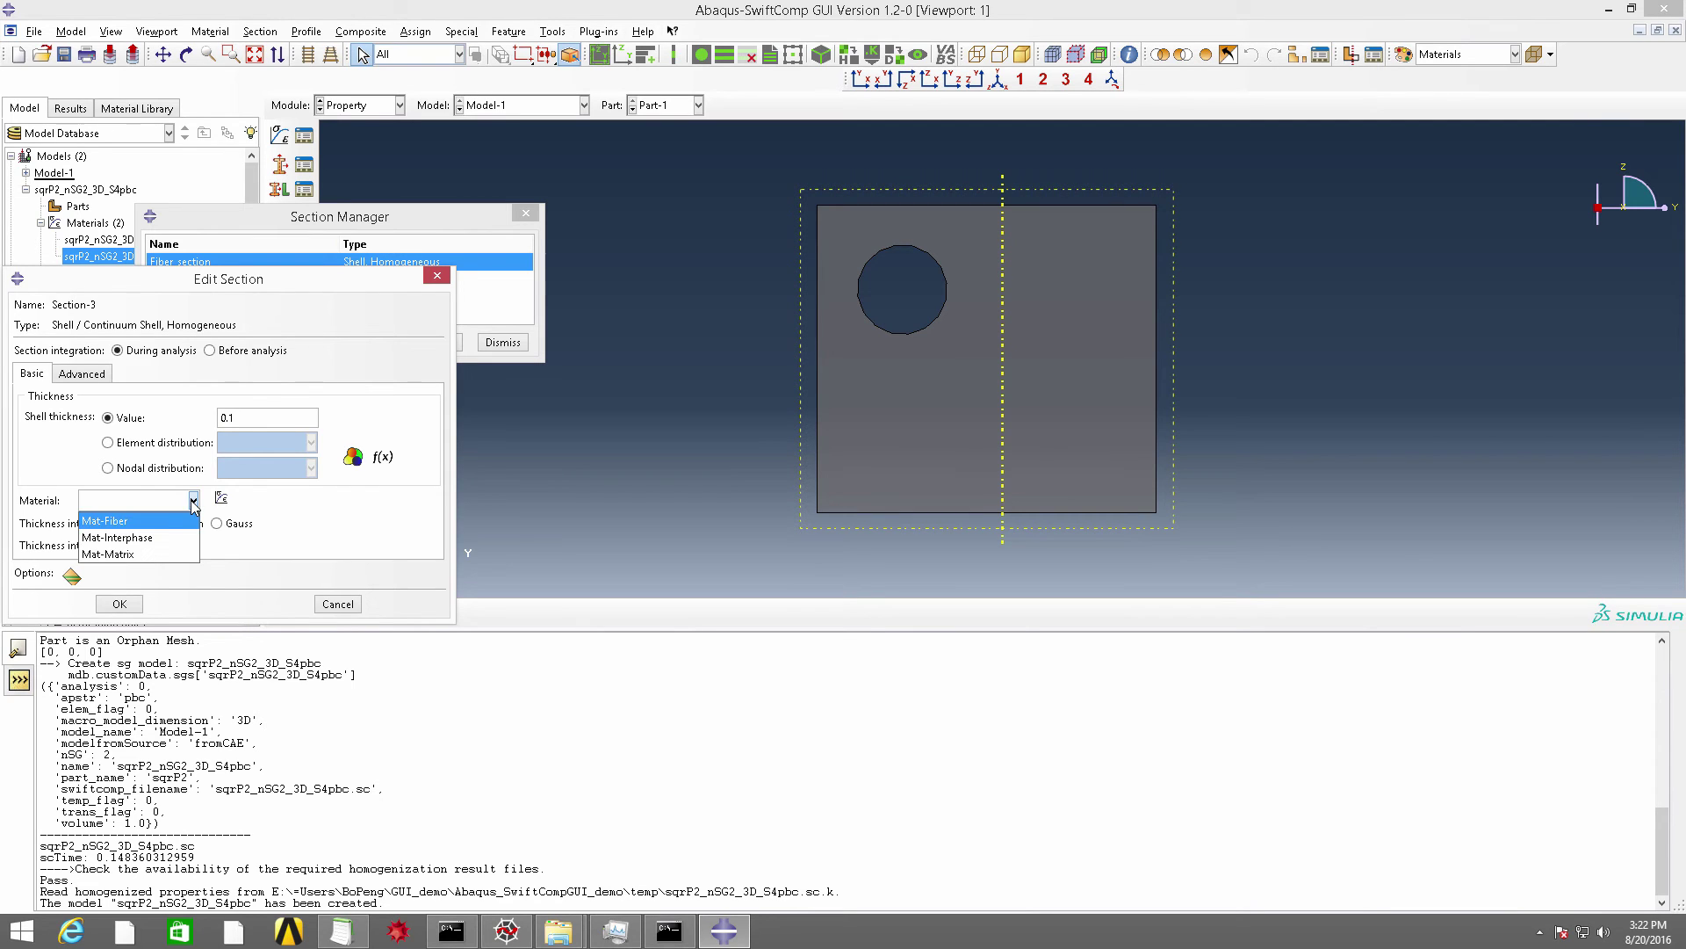
click(126, 554)
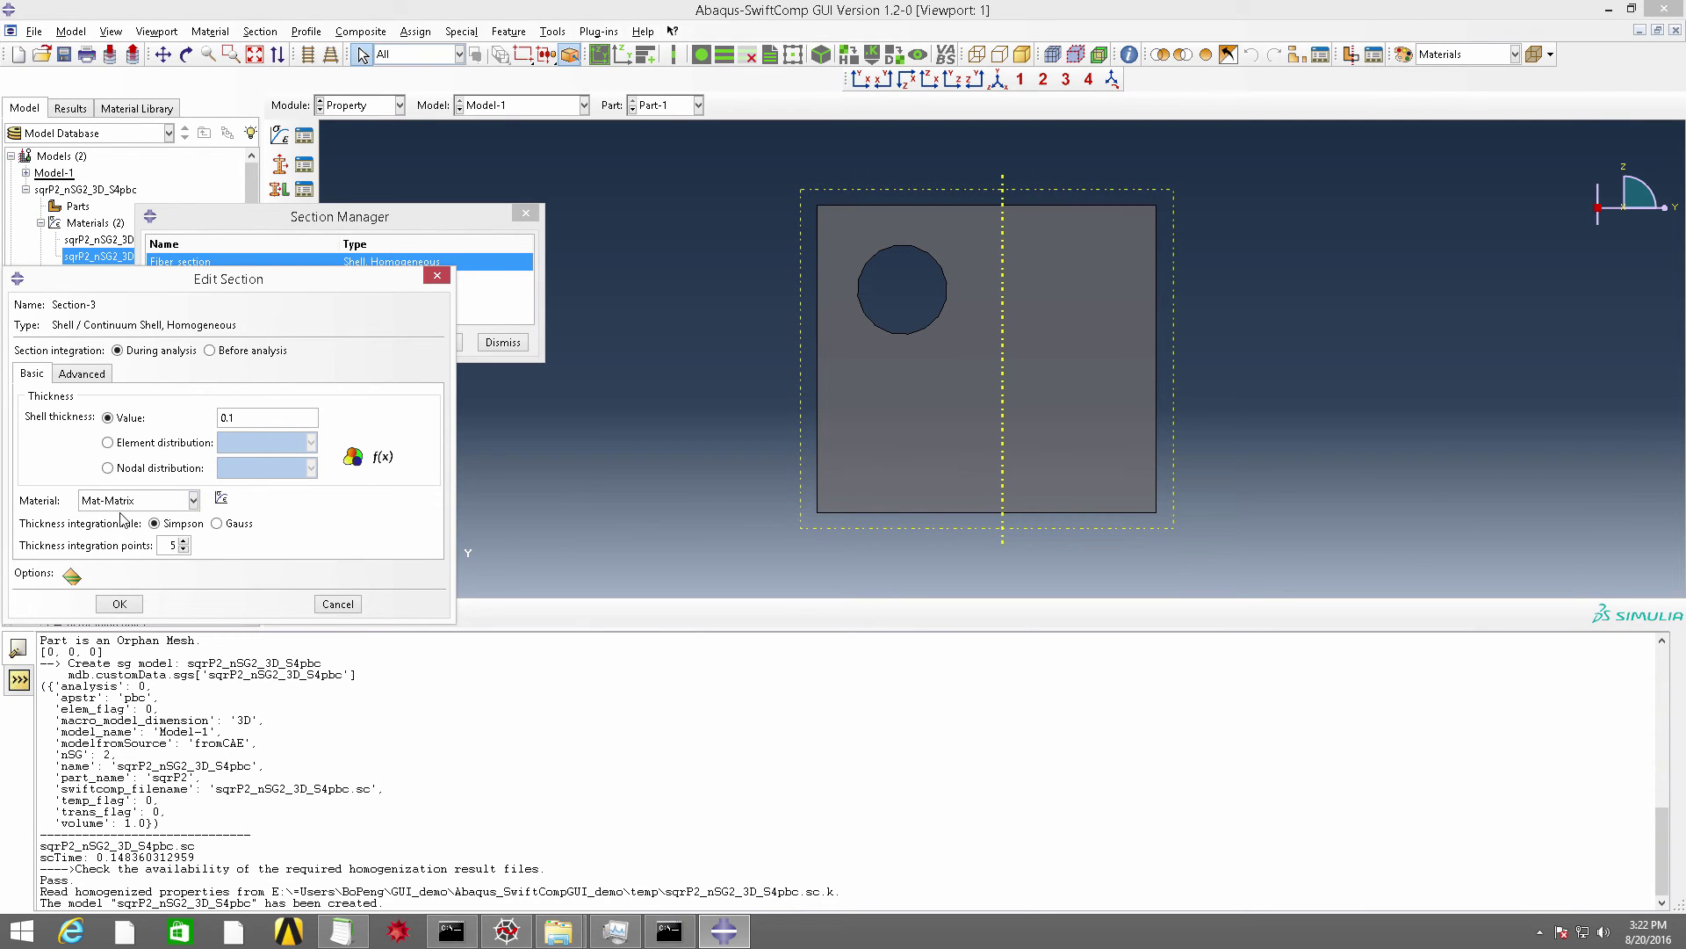
click(121, 603)
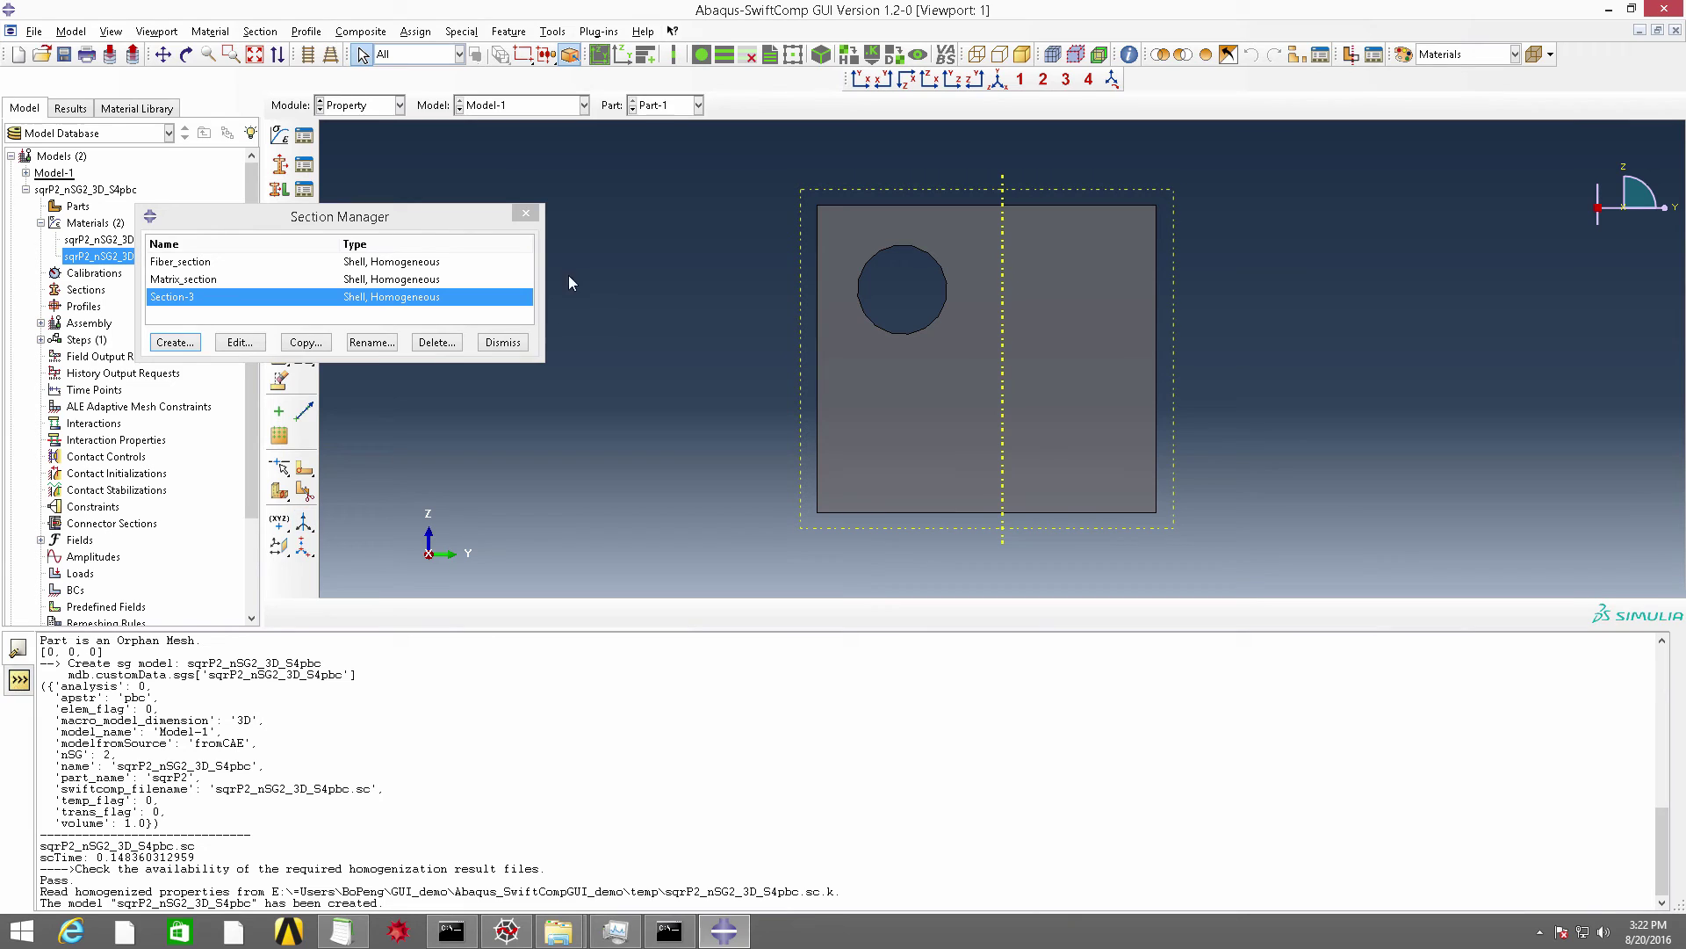
Assign Section-3 (Mat-Matrix homogeneous shell) to the entire Part-1 as region Set-1.
click(504, 342)
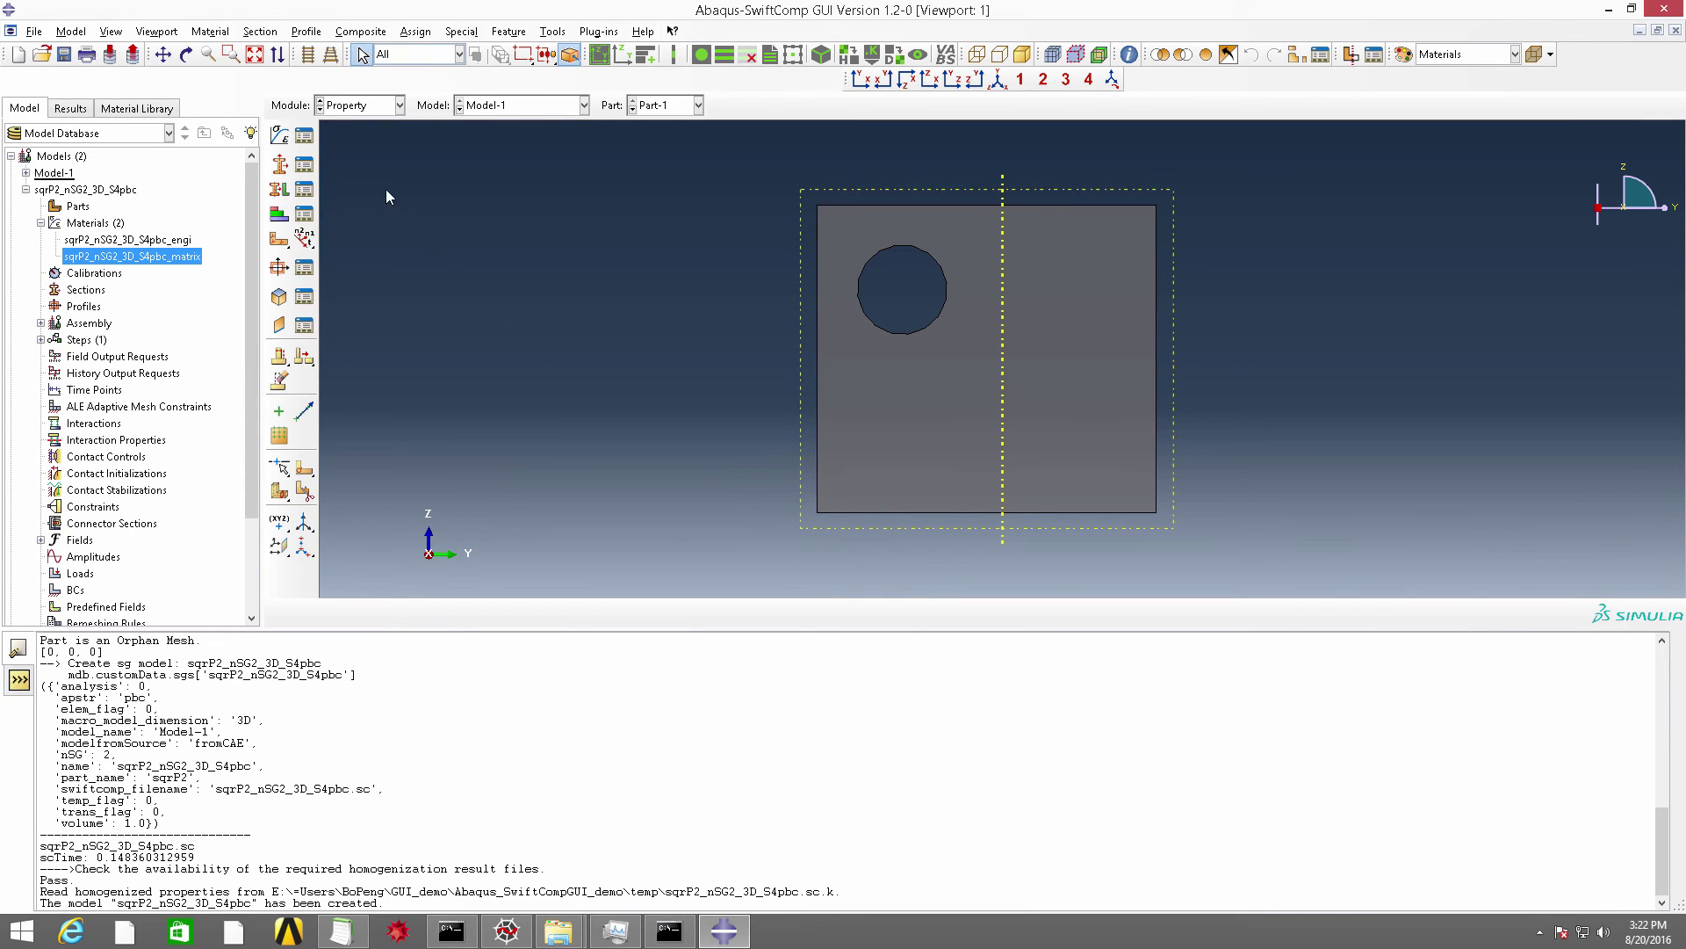
click(301, 192)
click(137, 494)
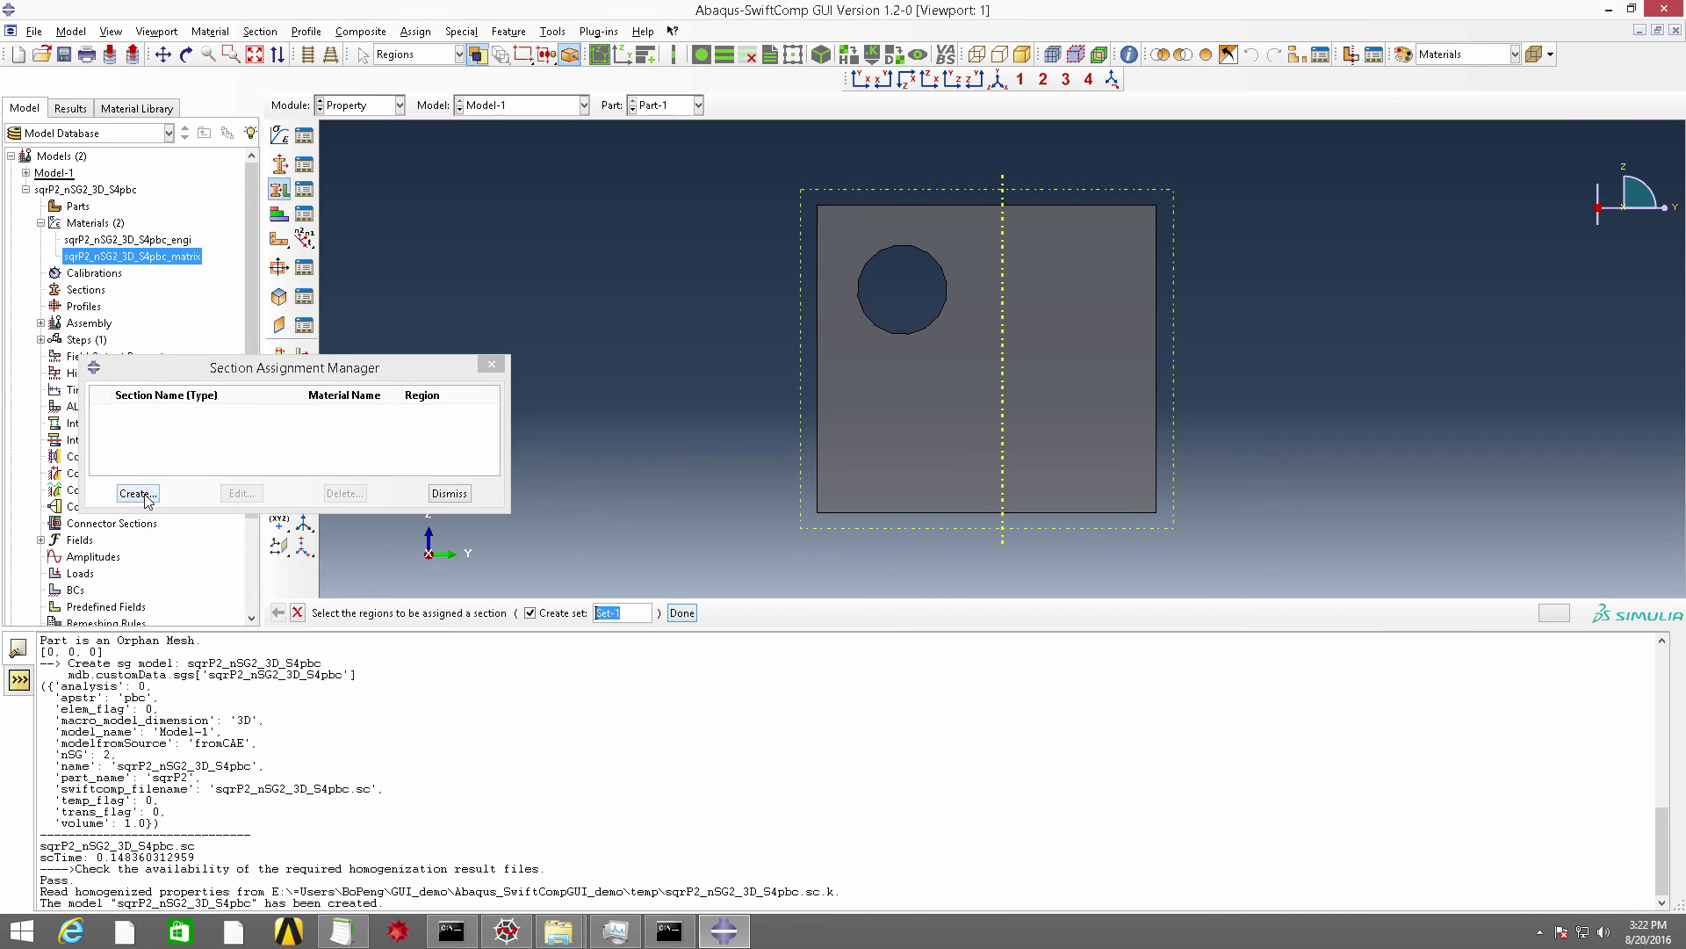
click(1025, 440)
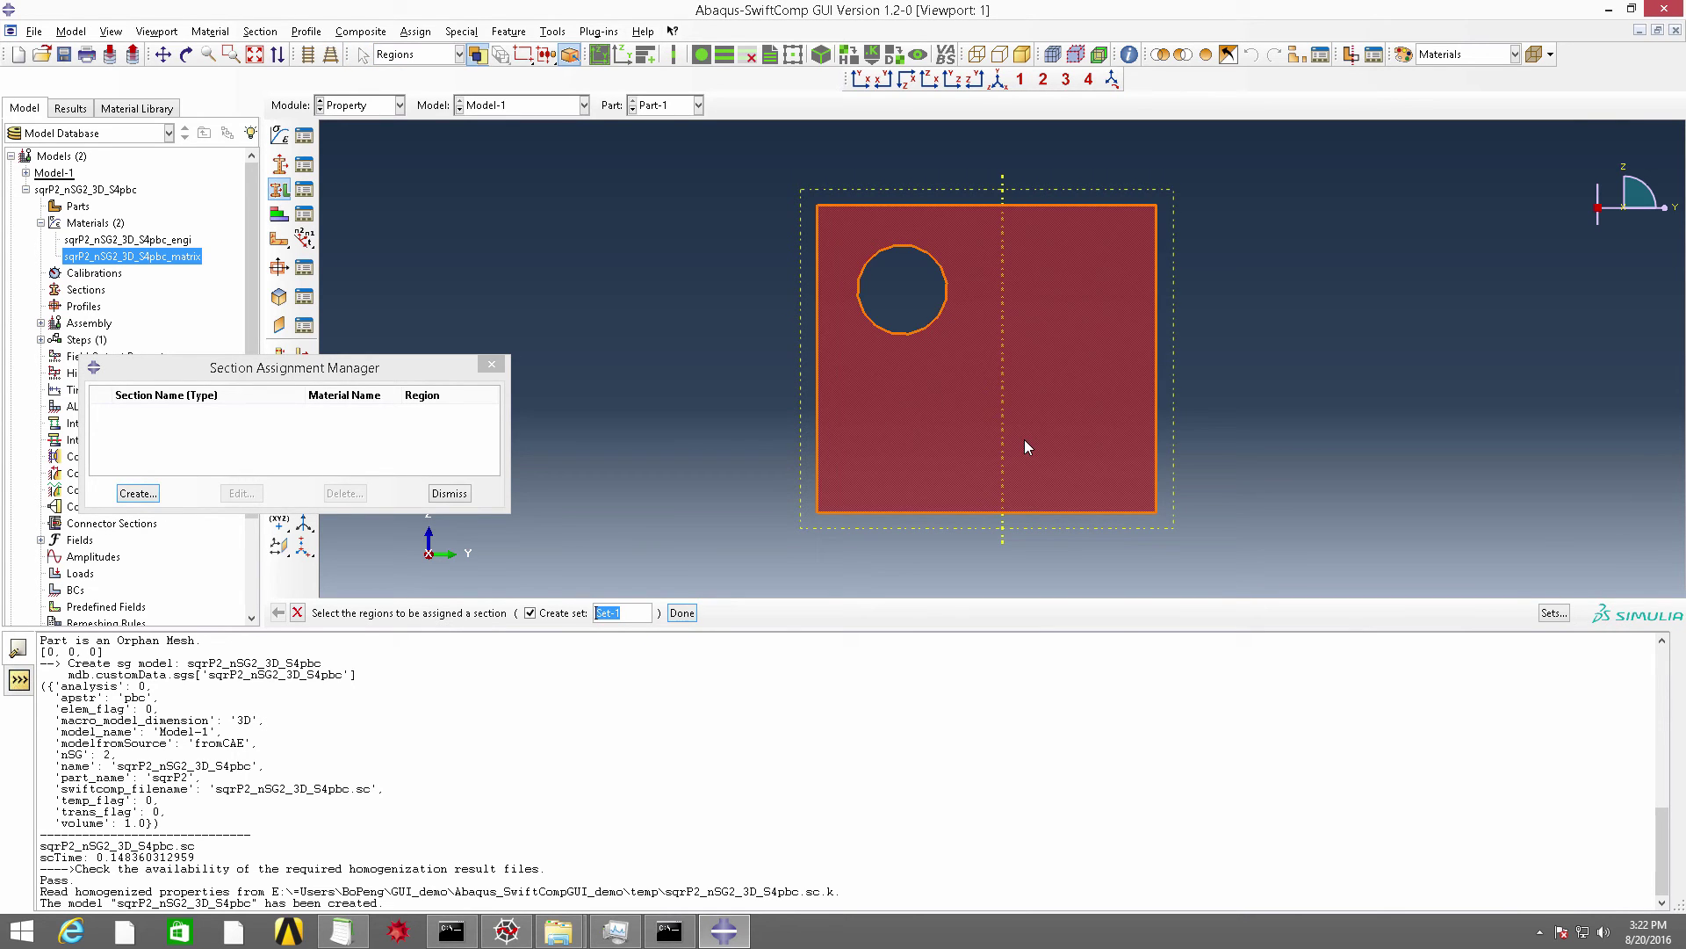
middle_click(1025, 439)
click(277, 558)
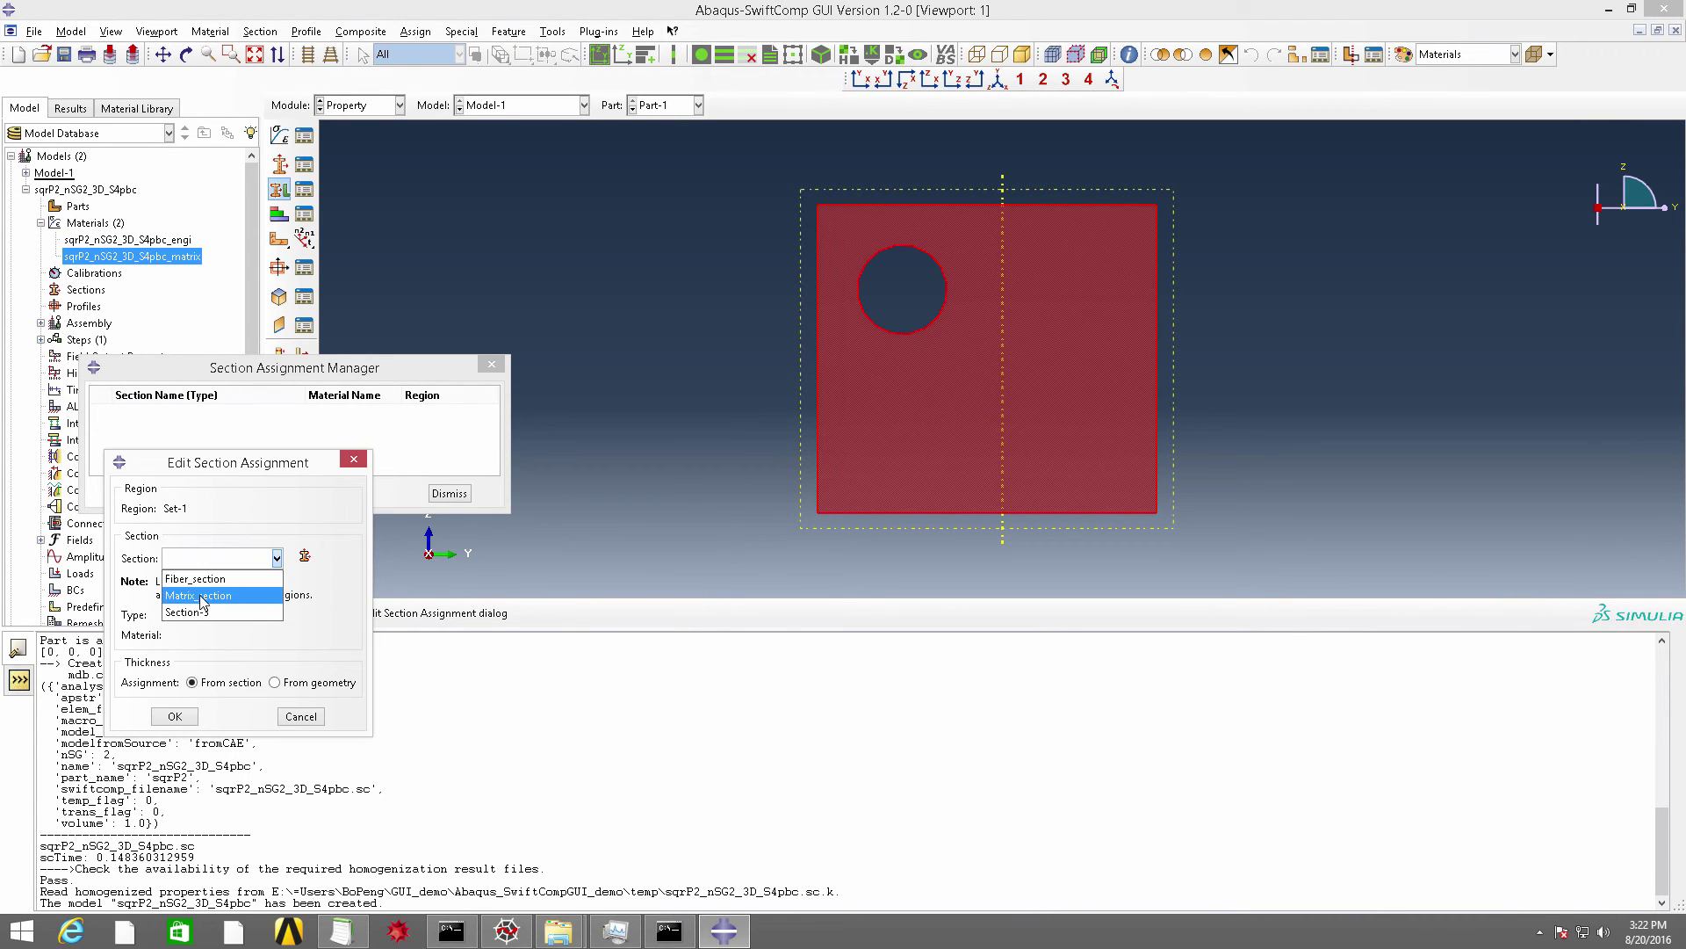
click(200, 620)
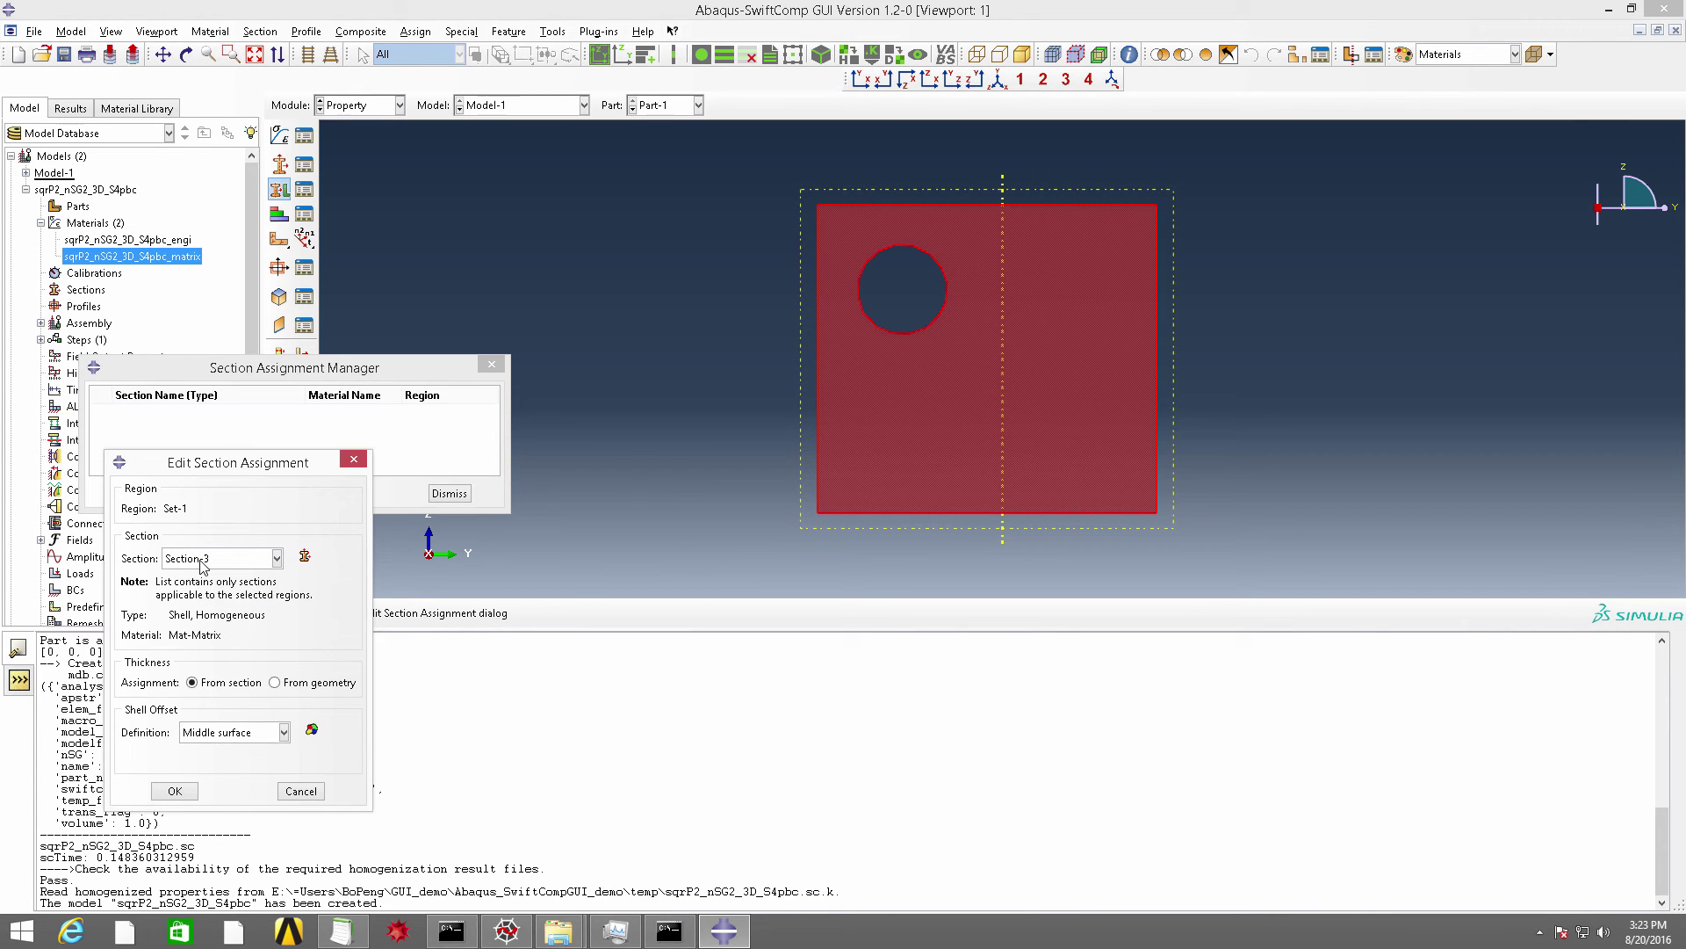
click(174, 792)
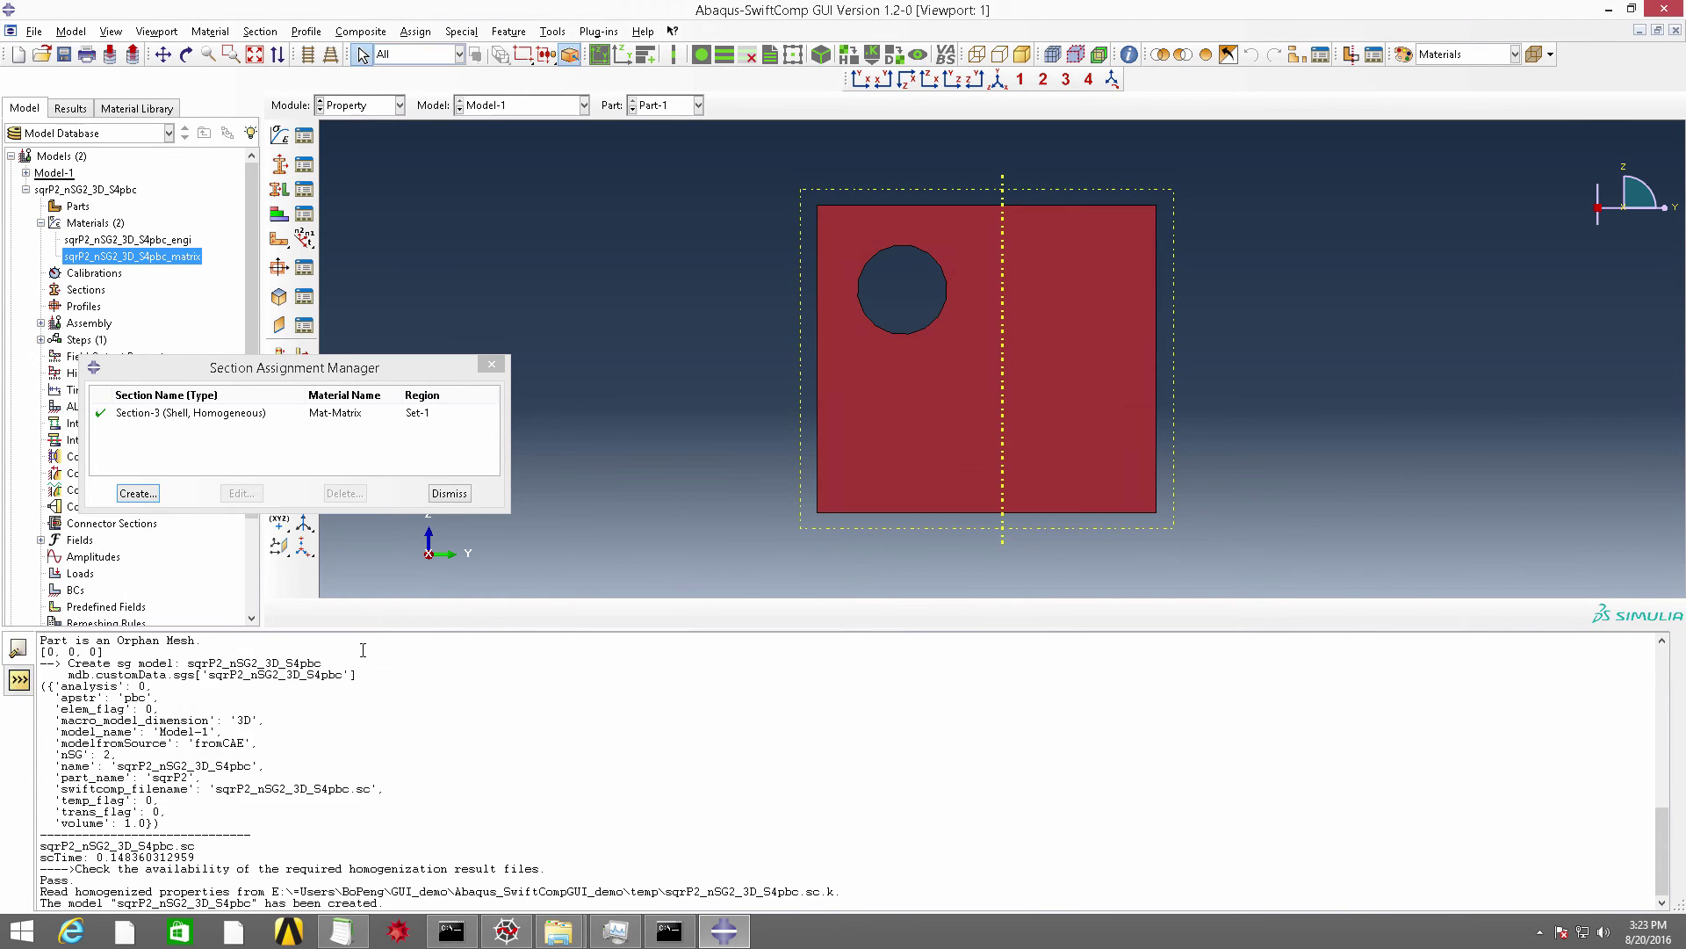
click(452, 495)
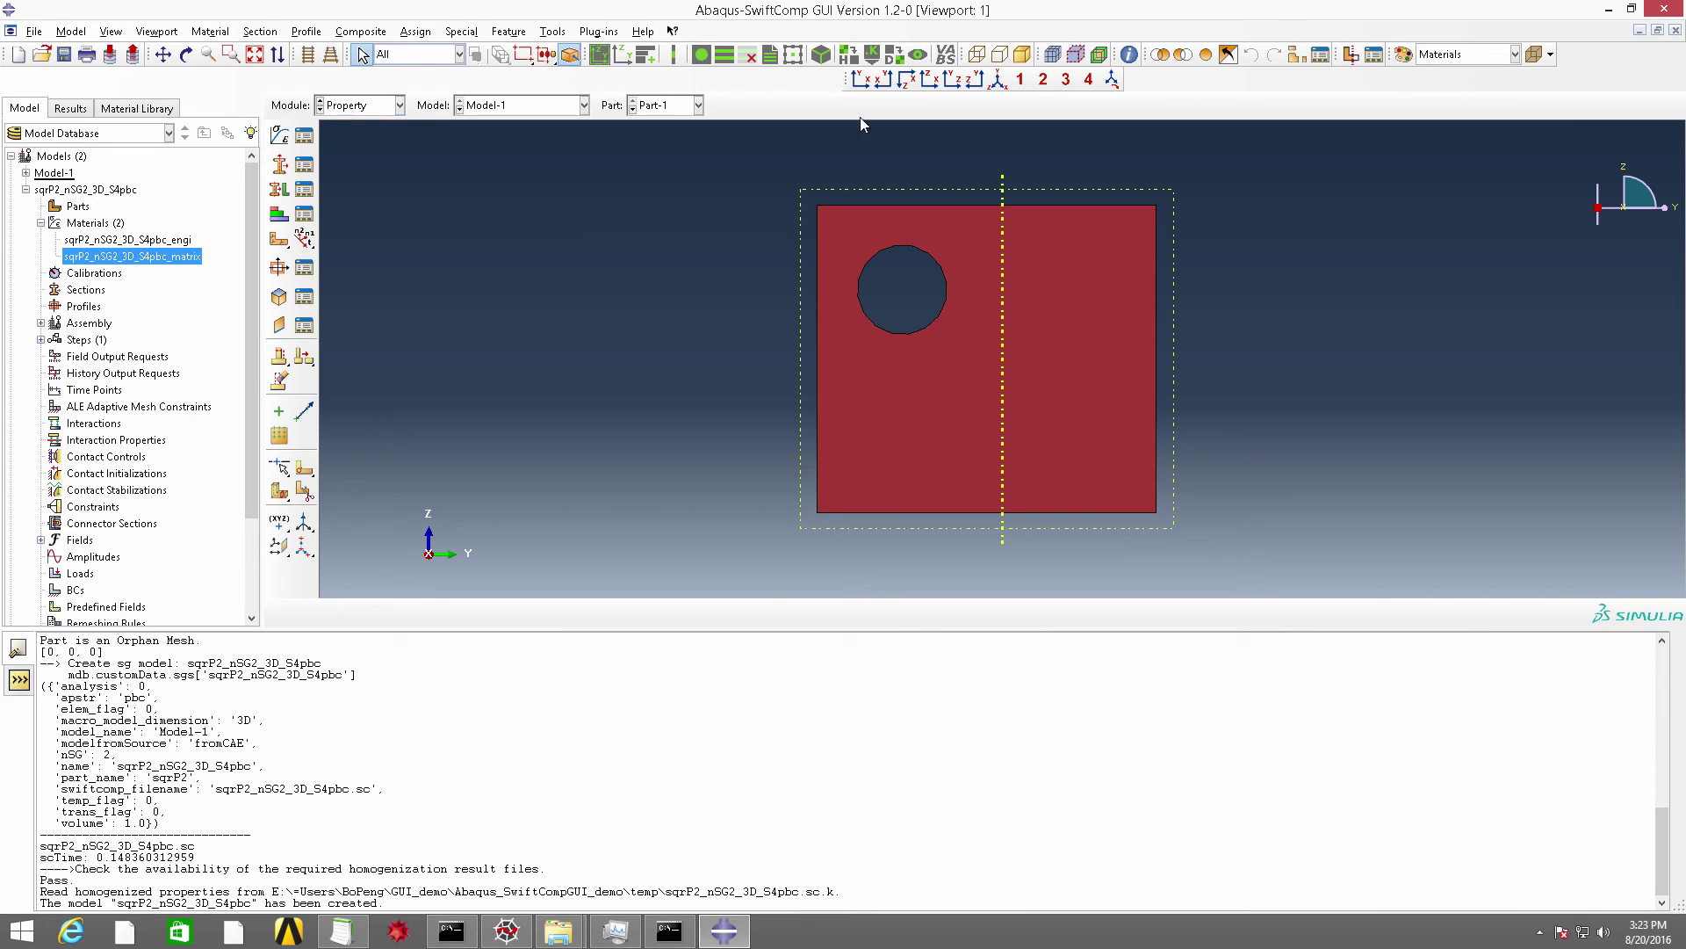
Colour Part-1 by property defaults, then apply global seeds and mesh it into 97 elements.
click(1463, 55)
click(1453, 74)
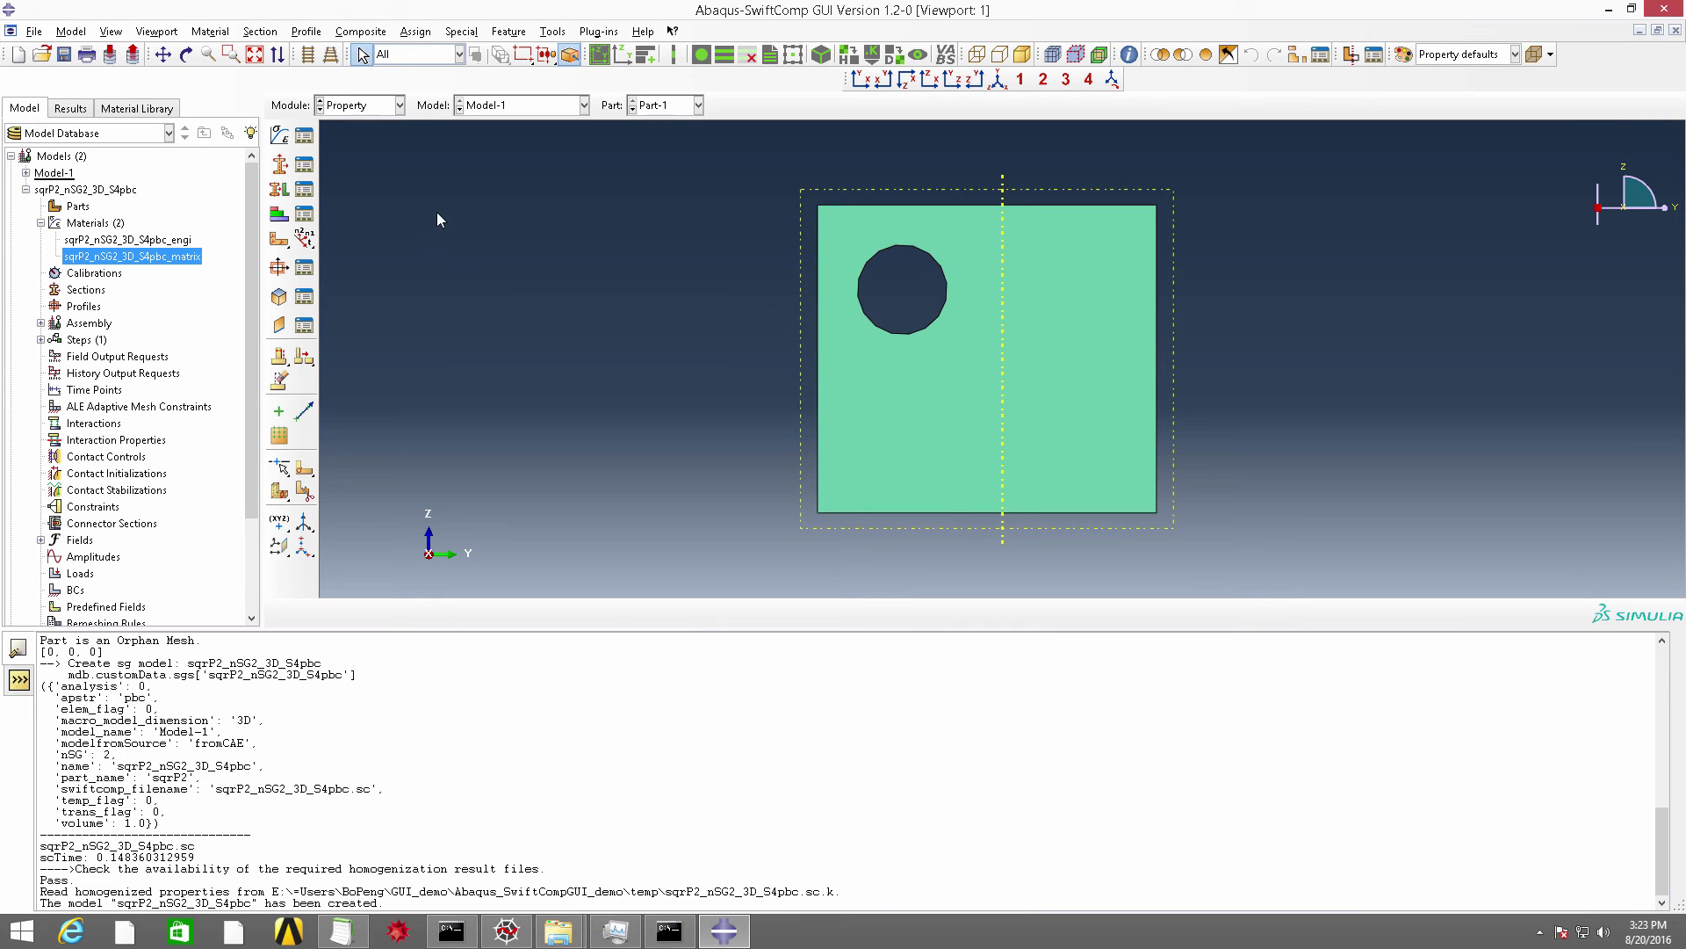
click(399, 110)
click(383, 234)
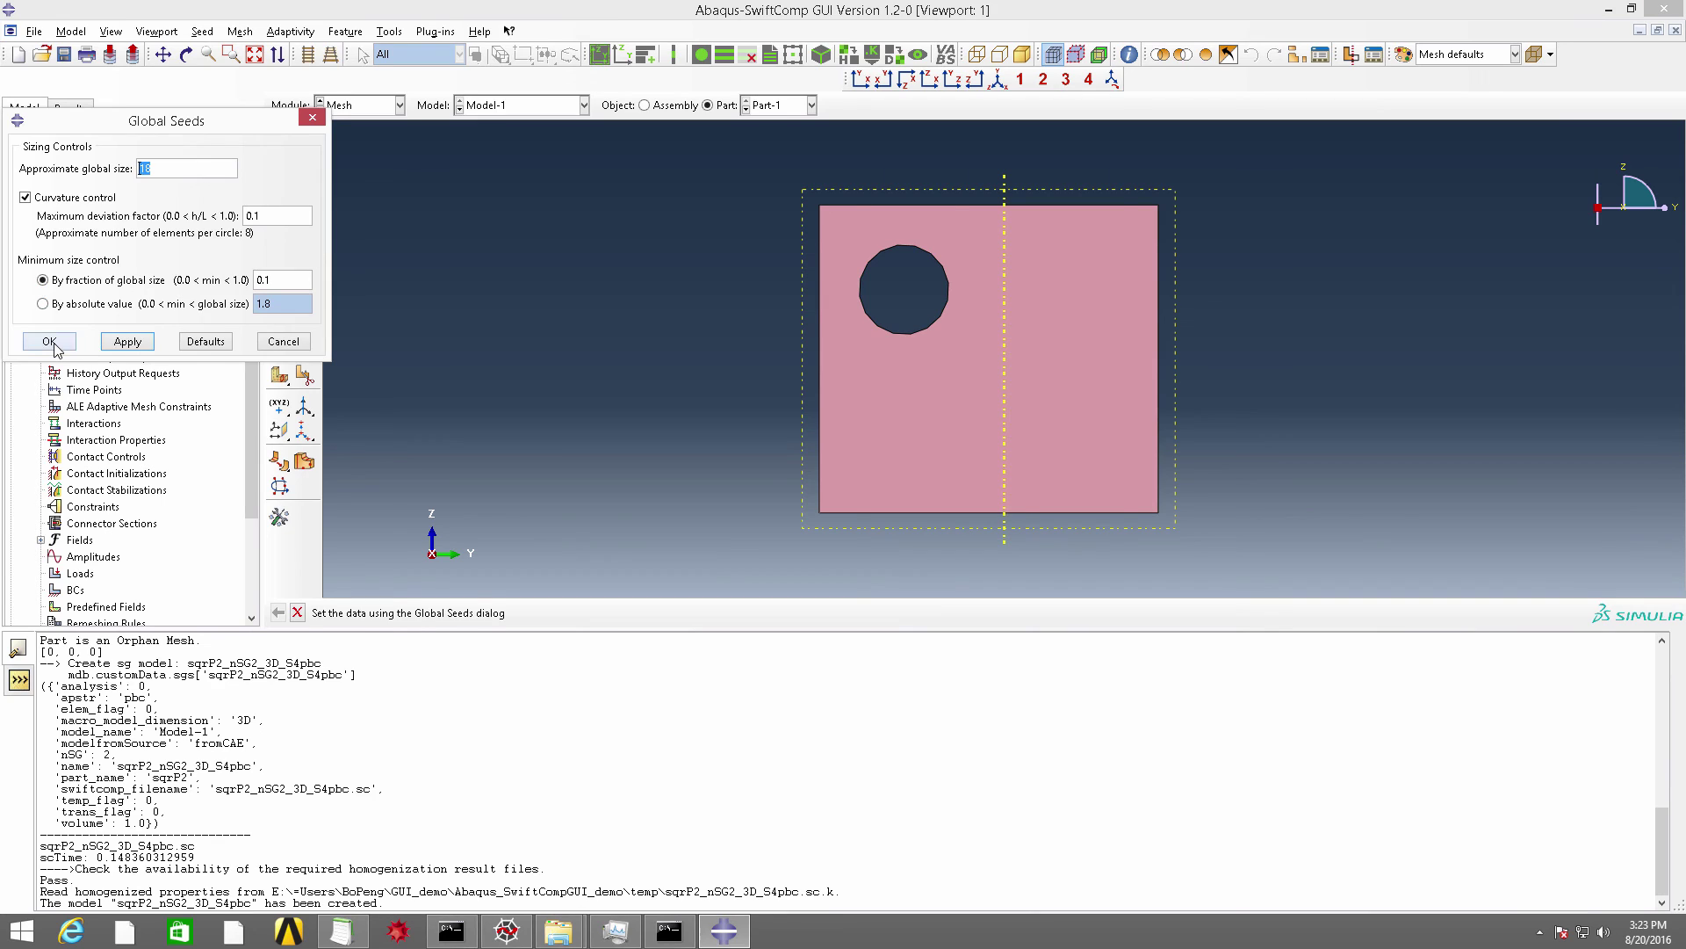
click(49, 341)
click(278, 160)
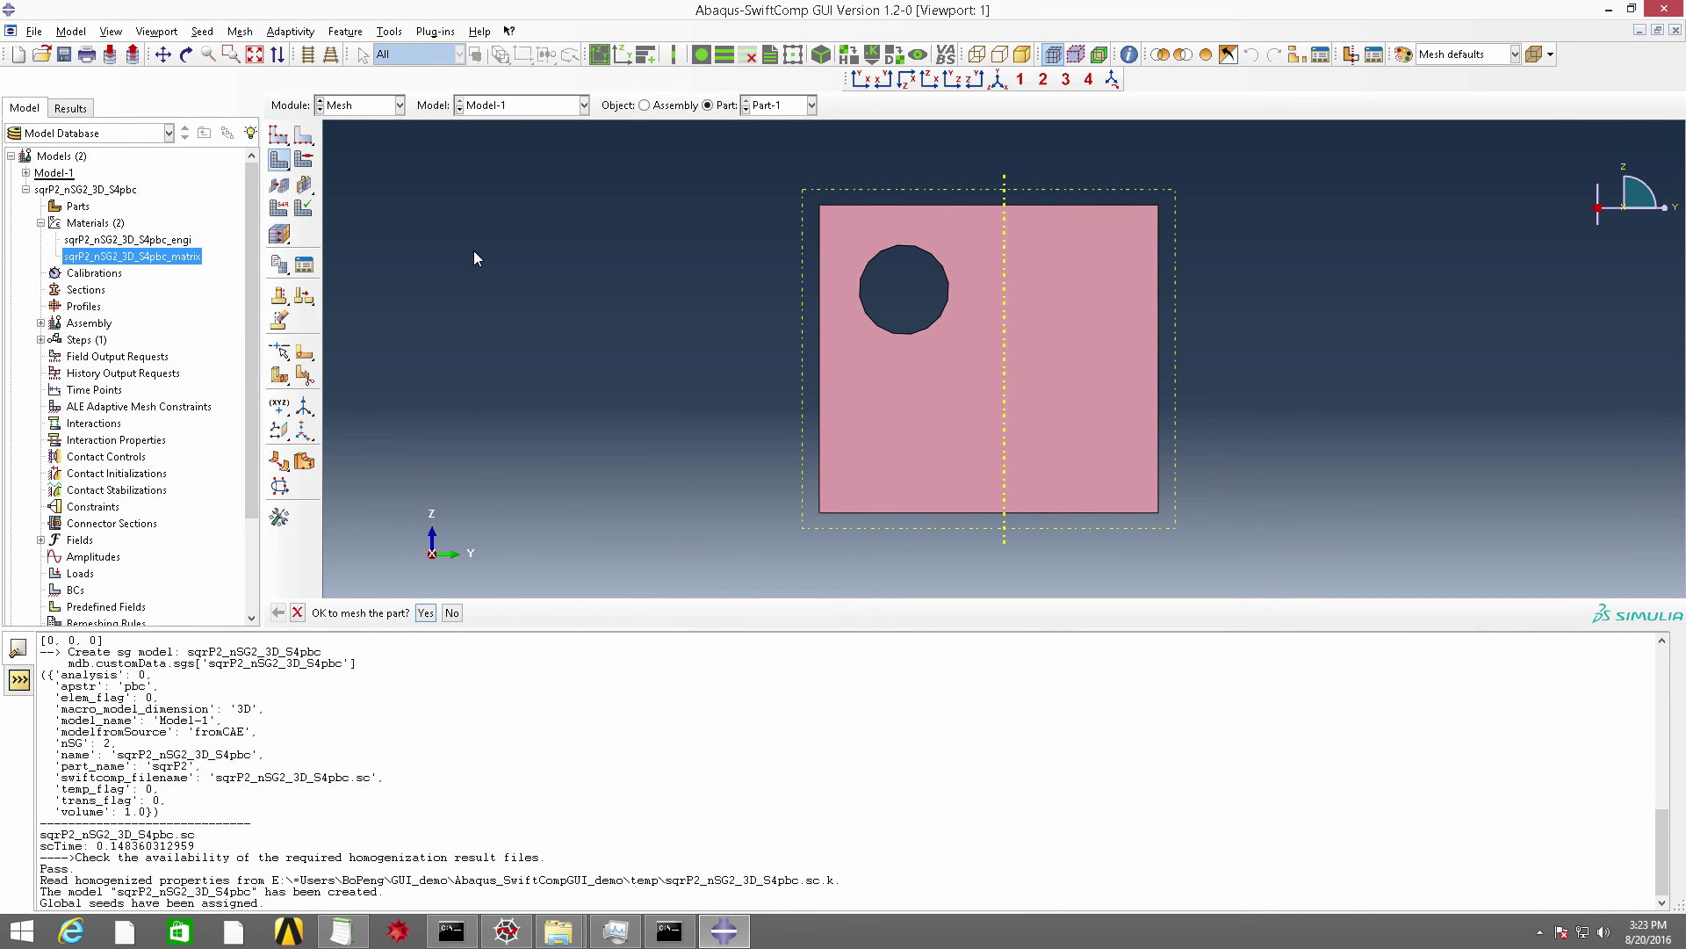
middle_click(474, 252)
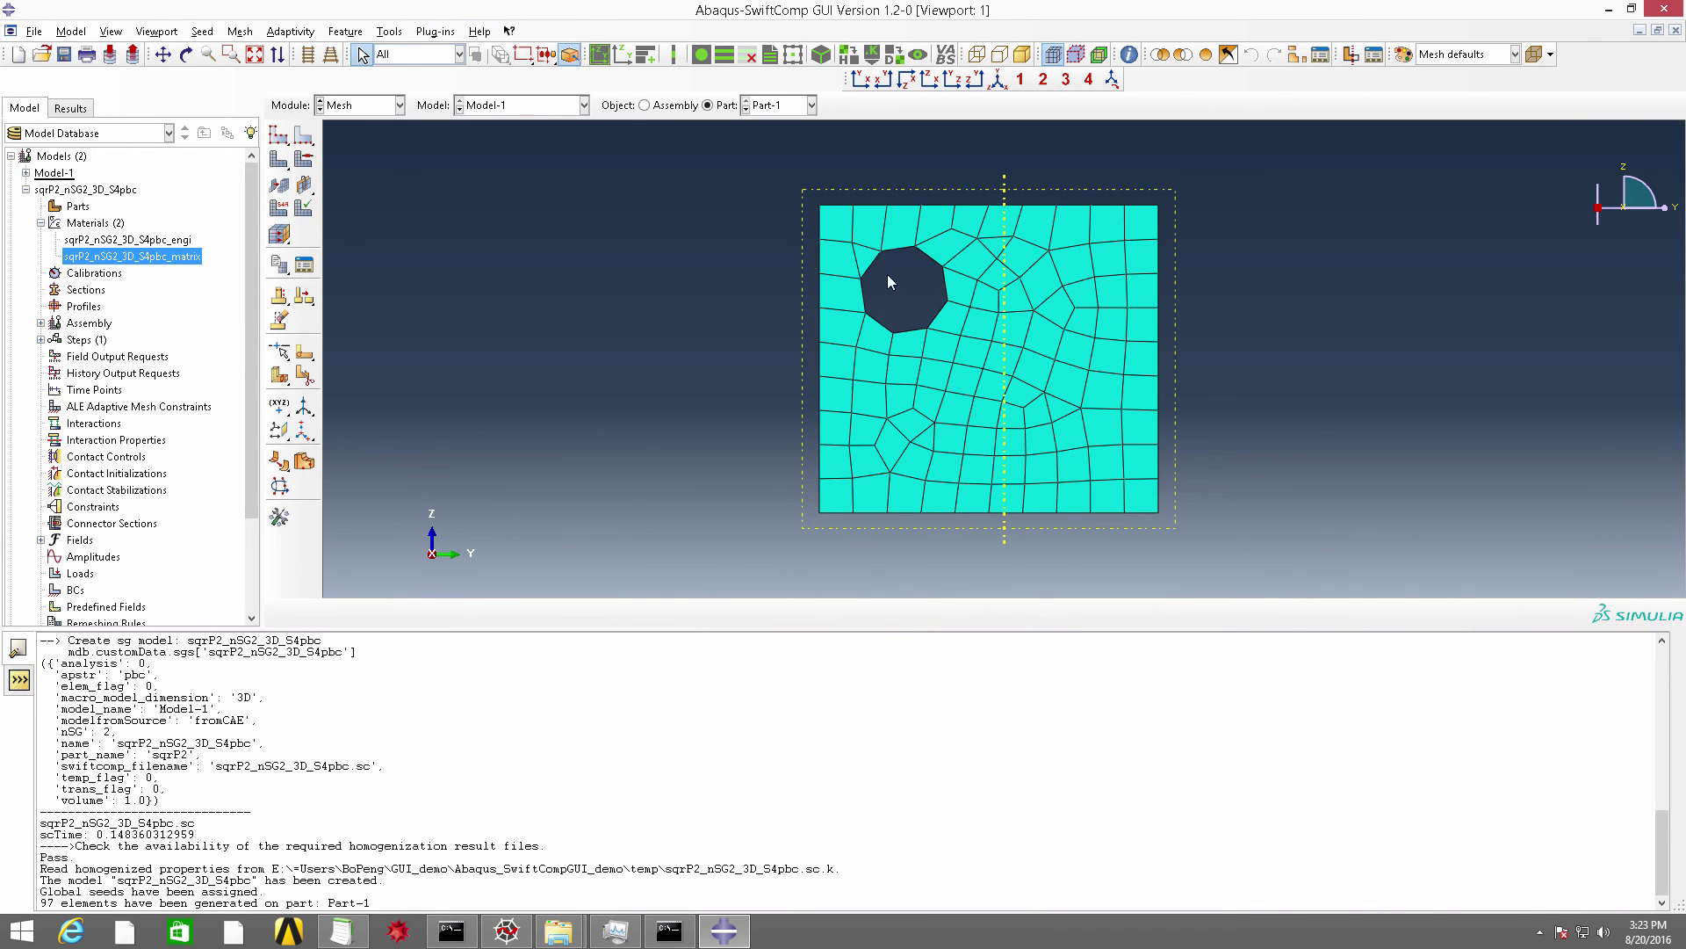
Homogenize Part-1 and open its Part-1_nSG2_3D_S3pbc.sc.k results file in Notepad.
click(847, 59)
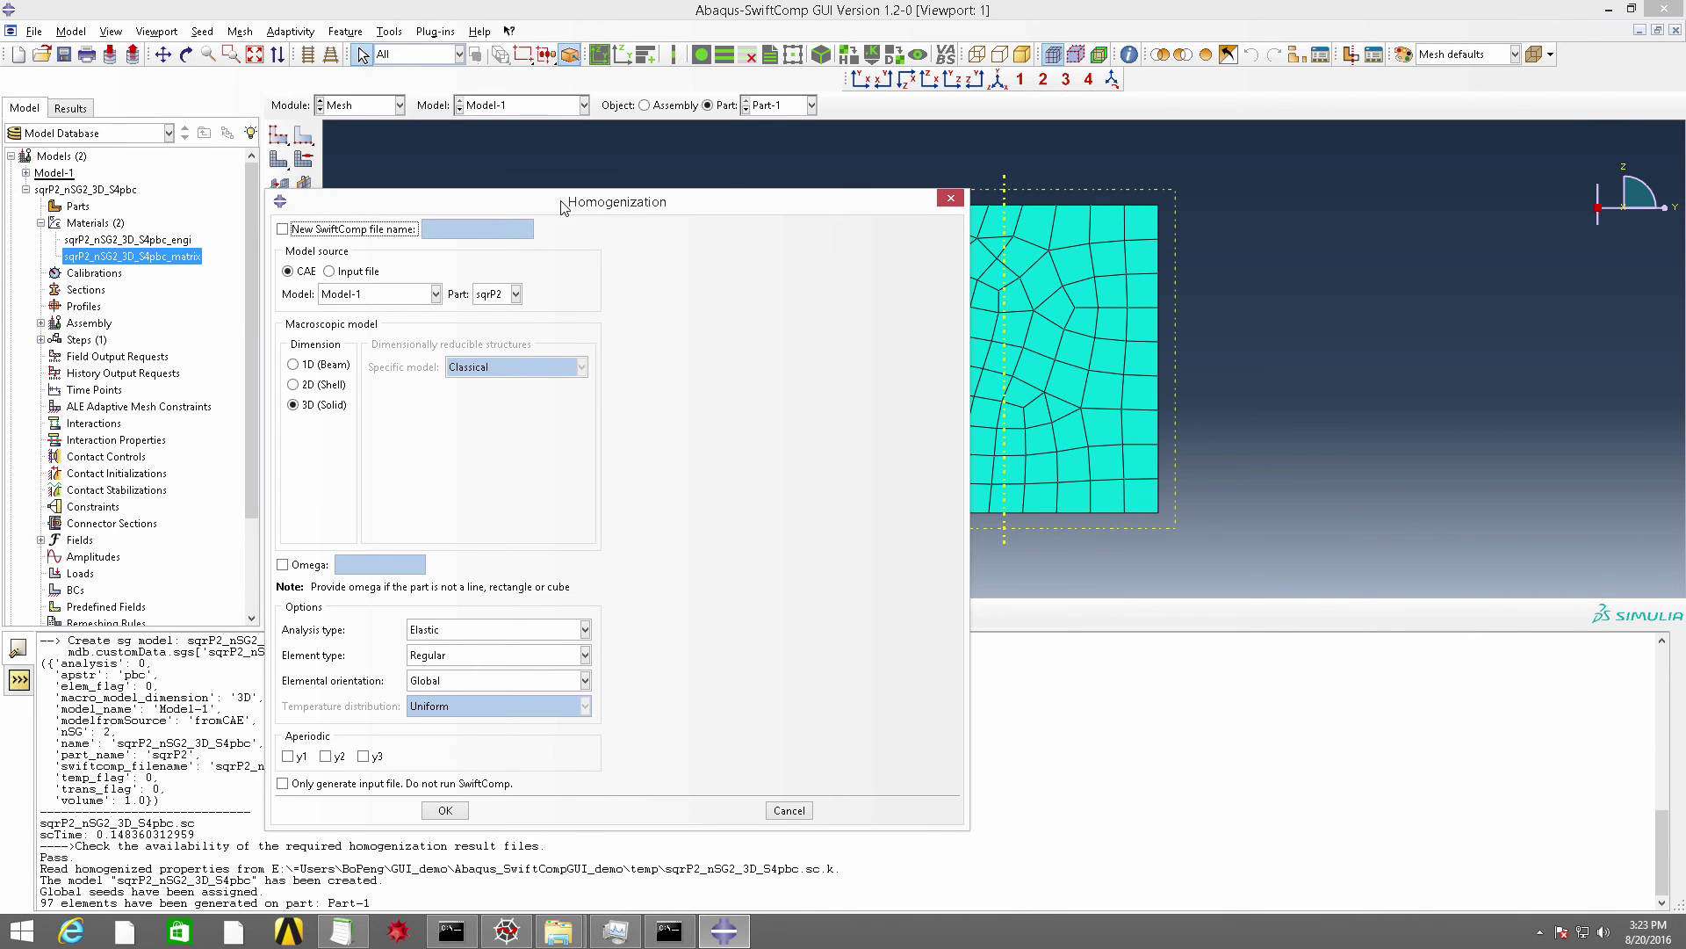
click(516, 294)
click(499, 330)
click(445, 810)
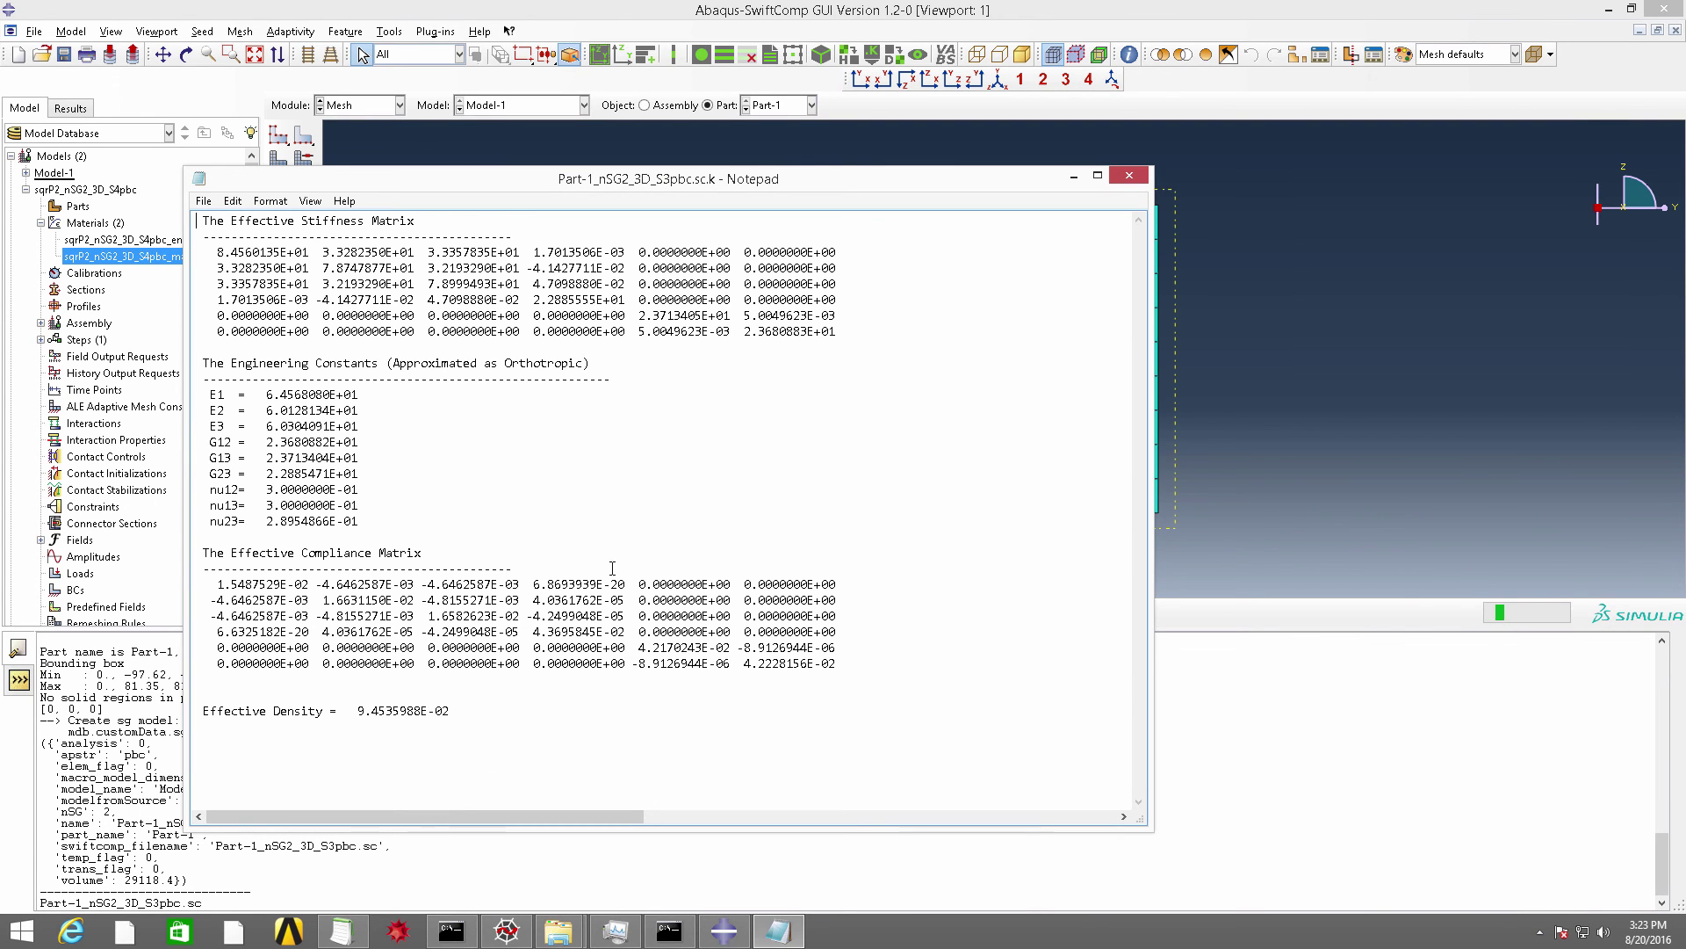